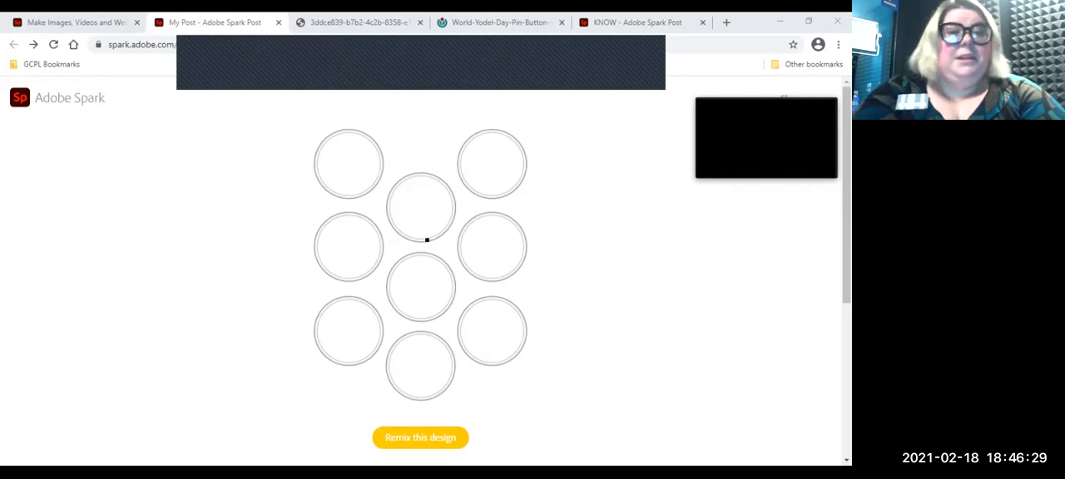
Step: Review the finished KNOW button sheet example, the blank button template and the Adobe Spark sign-in options
click(654, 23)
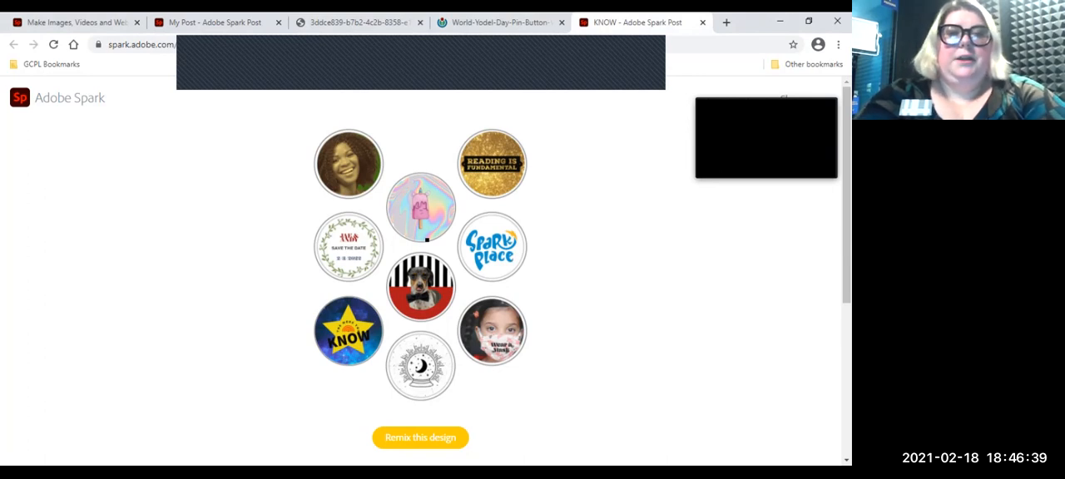
click(215, 23)
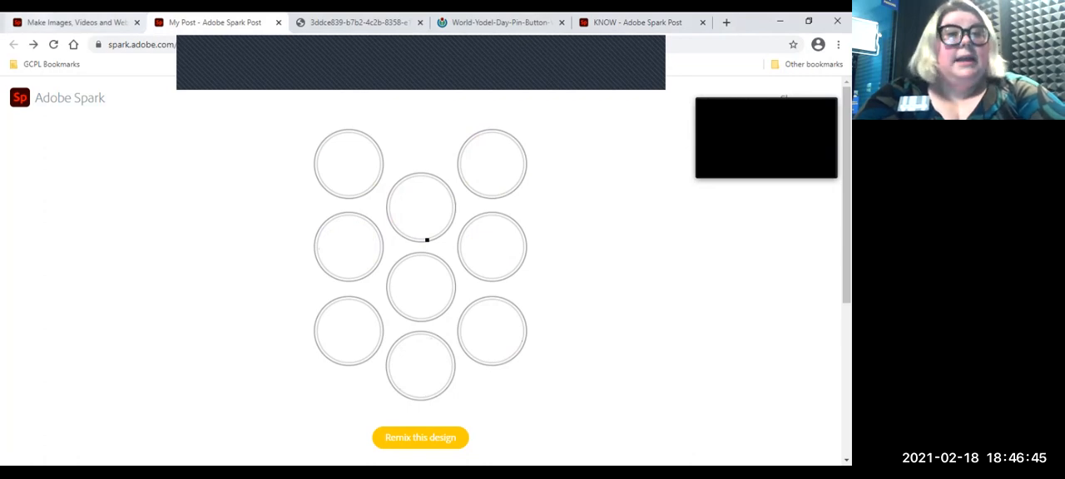
key(ctrl+shift+Tab)
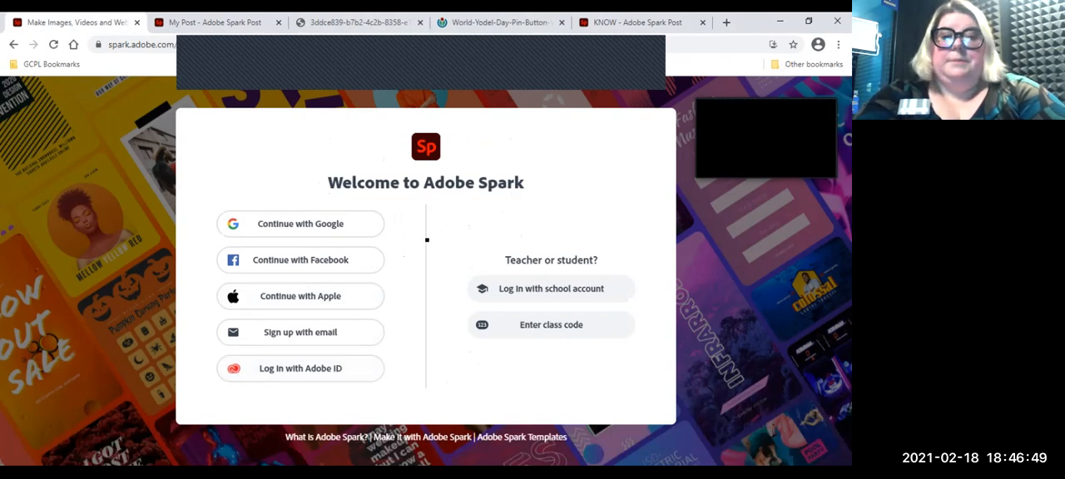
key(ctrl+Tab)
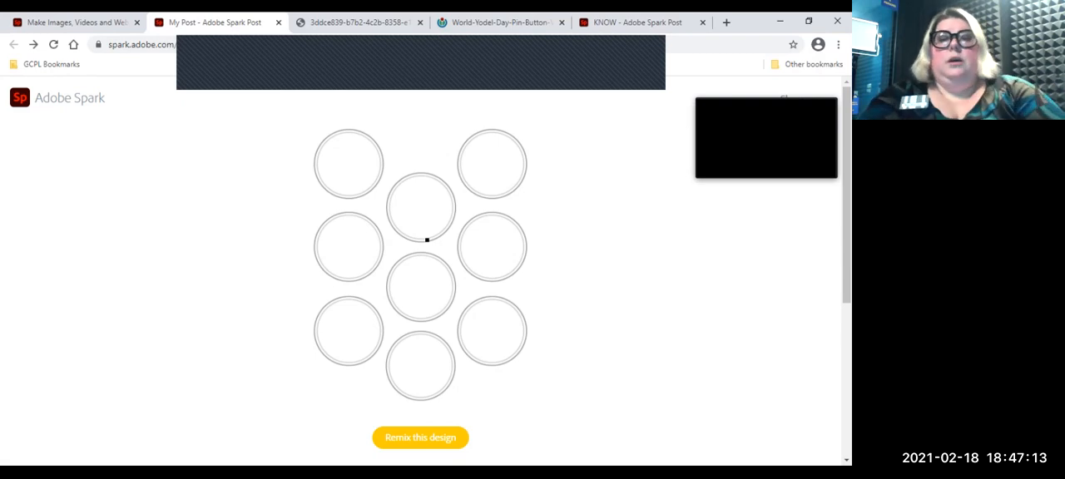
Step: Remix the blank round-button template as a new project, name it "Buttons" and clear the template suggestions away
click(420, 438)
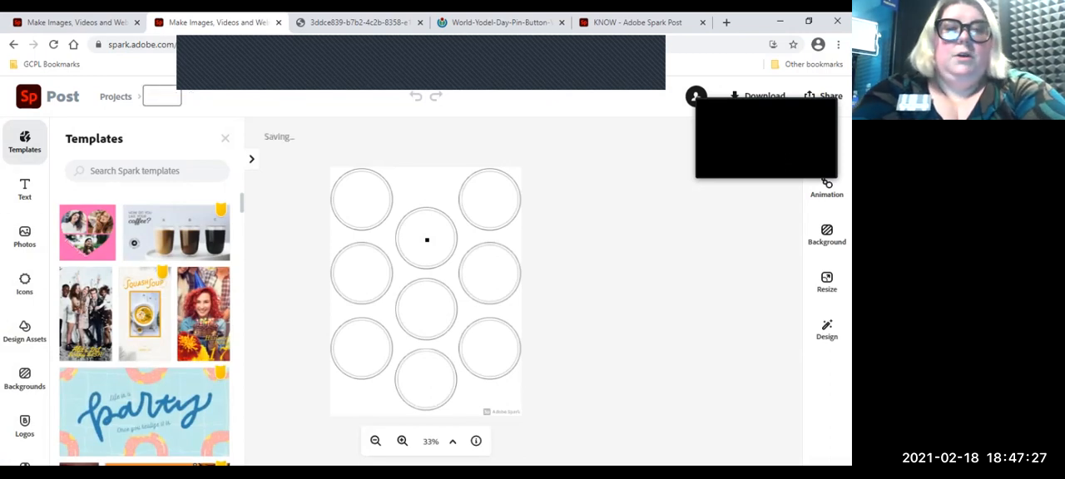
text(Buttons)
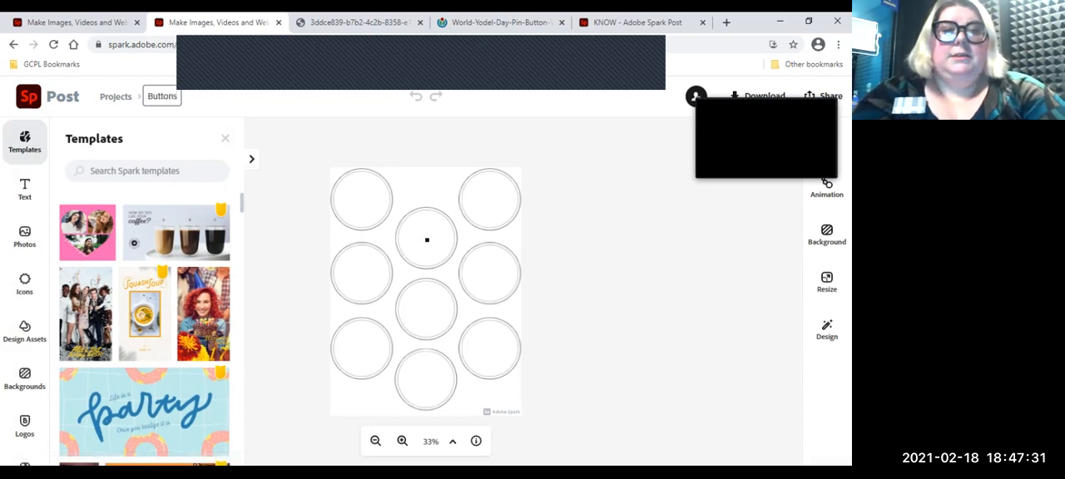
key(Return)
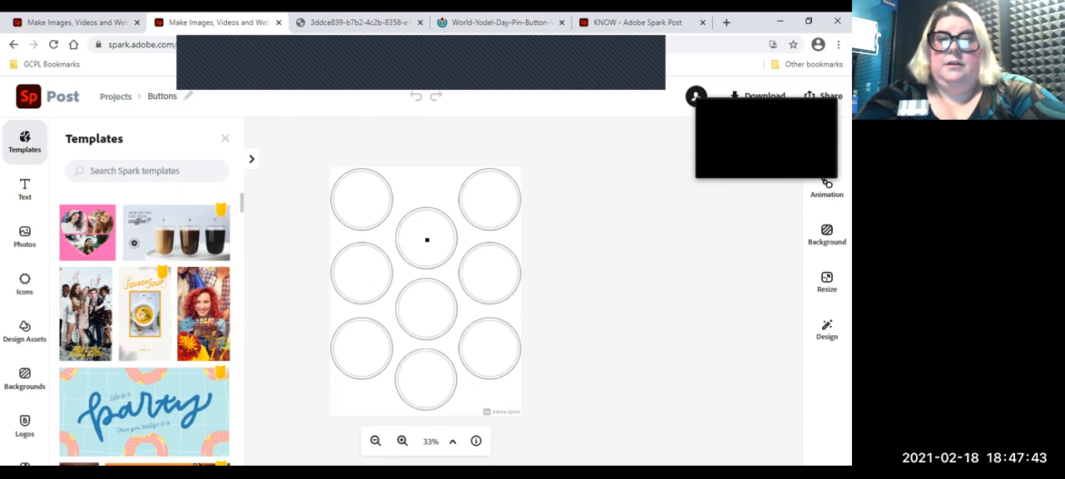
click(225, 138)
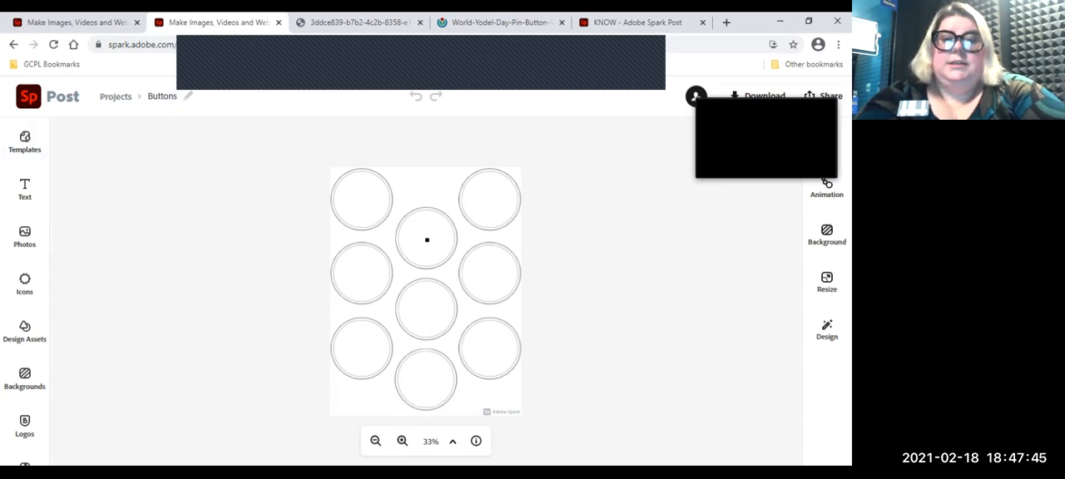
Step: Examine the template's double circle outlines up close and compare them with the button machine and World Yodel Day pin photos
scroll(427, 240, up, 5)
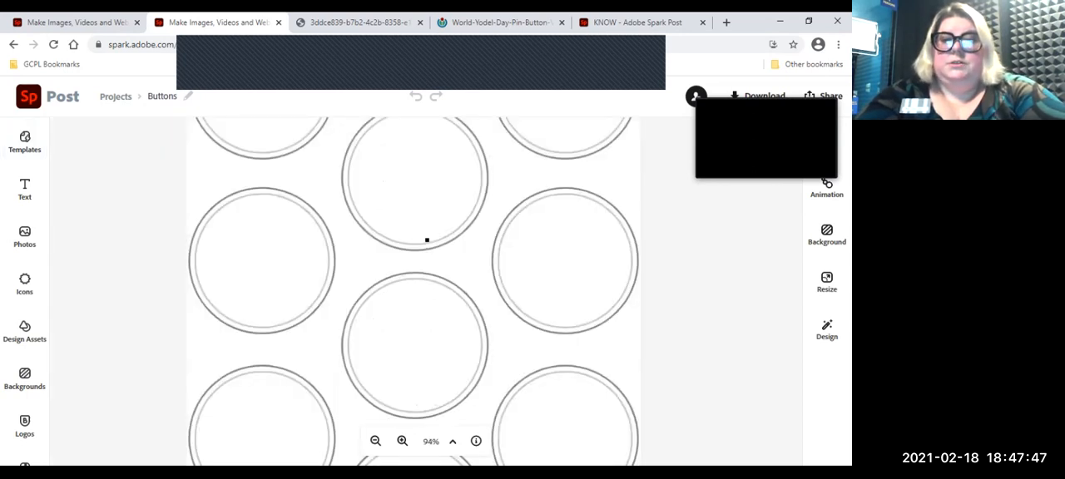
scroll(426, 239, up, 2)
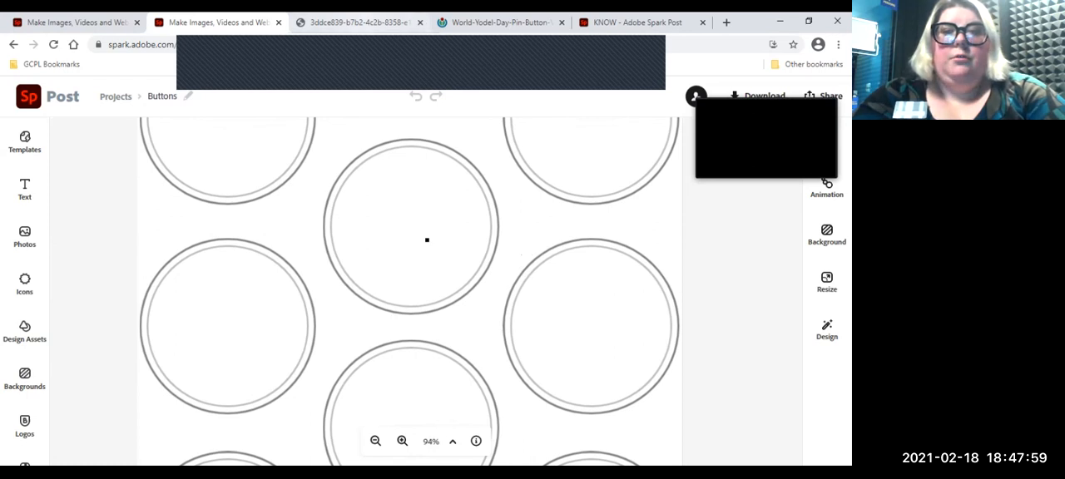
click(358, 22)
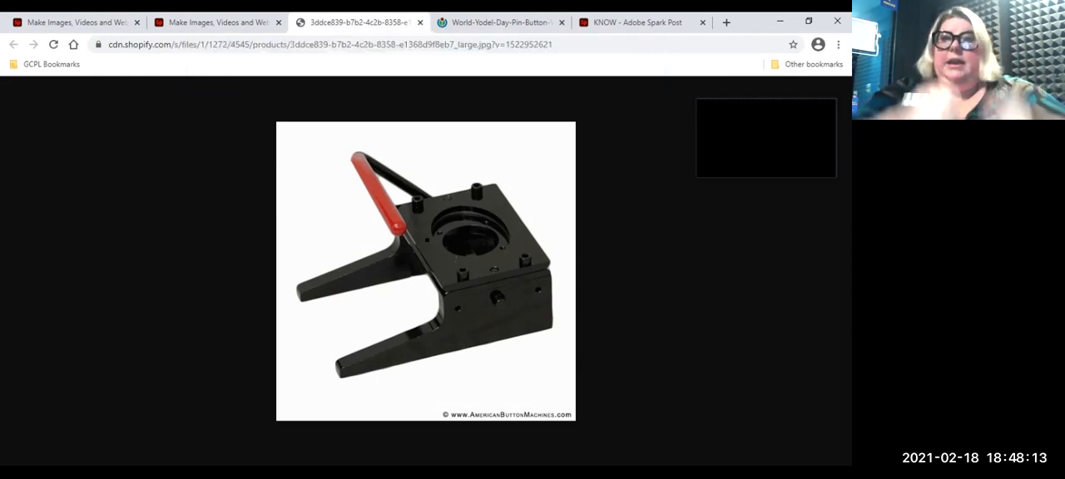
click(501, 22)
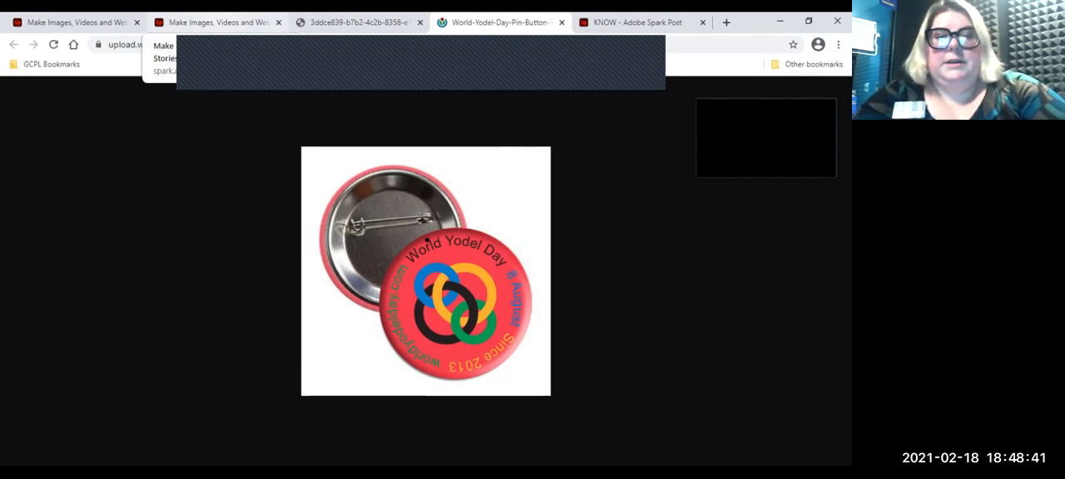
click(215, 22)
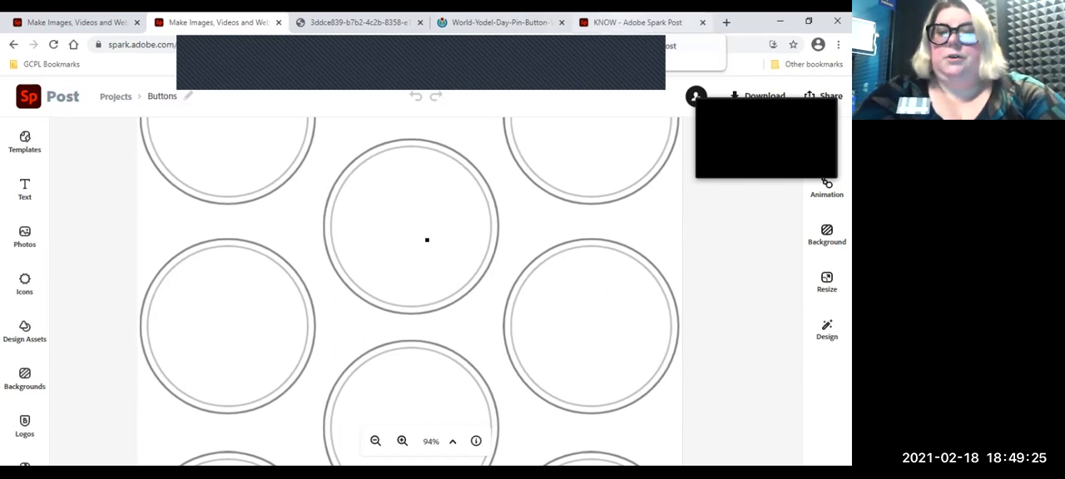
click(502, 23)
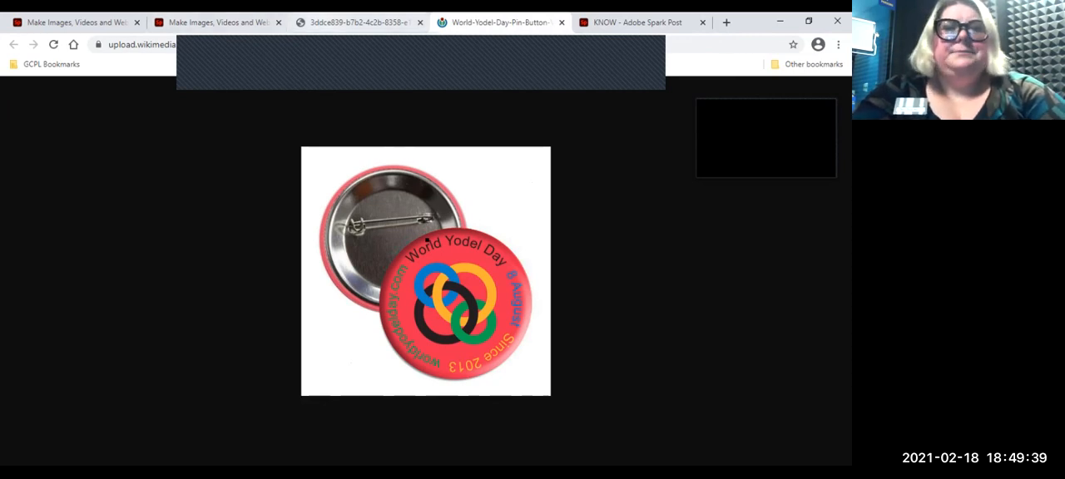
click(217, 22)
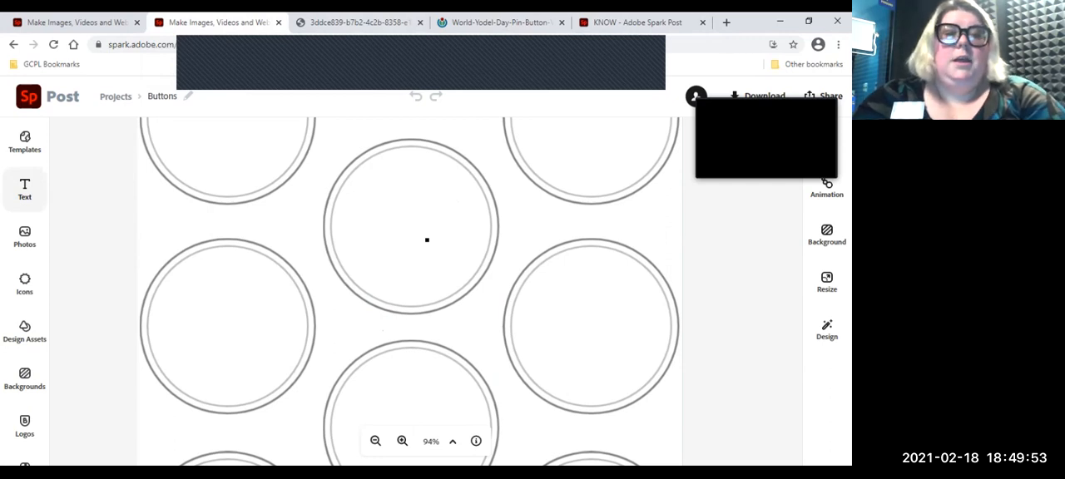
Step: Add a new text object reading "Congratulations!" to the button sheet
click(24, 190)
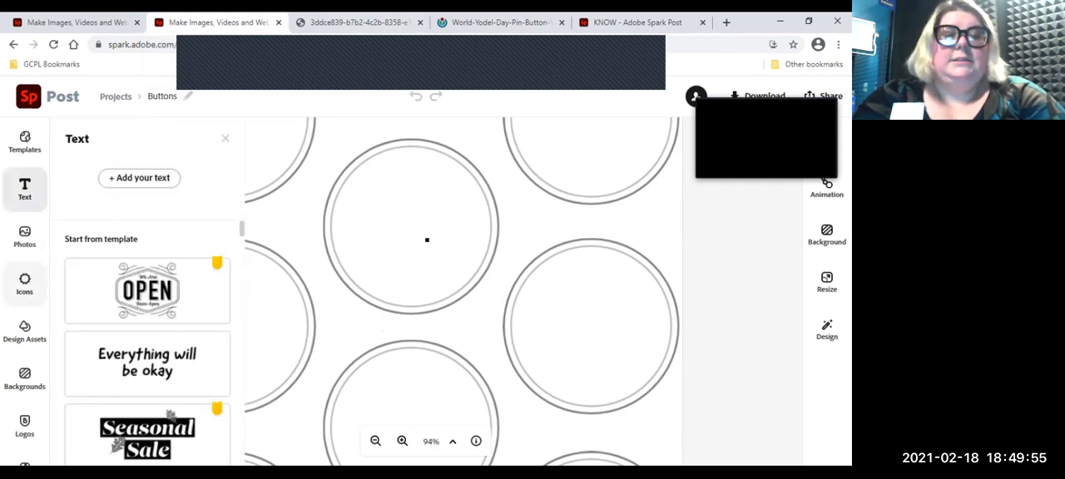
click(25, 190)
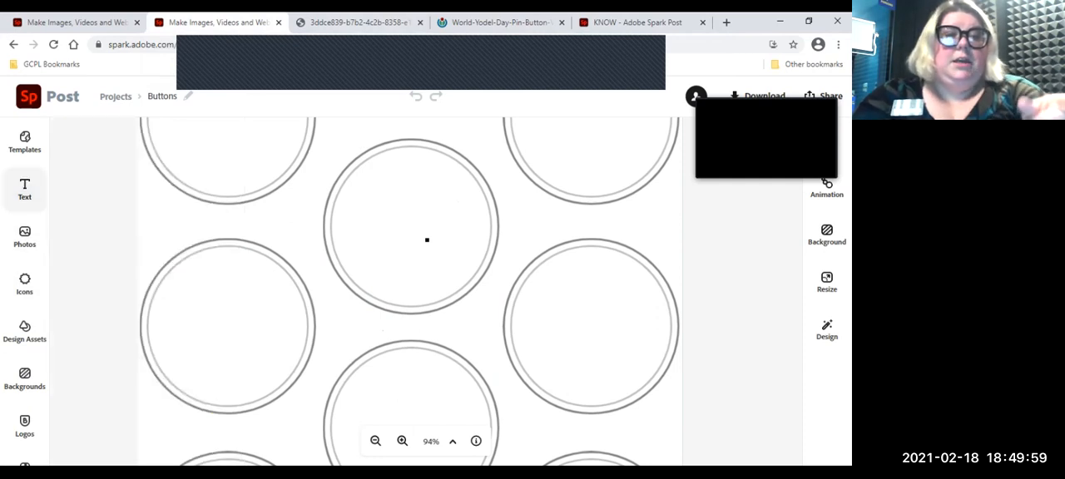
click(25, 190)
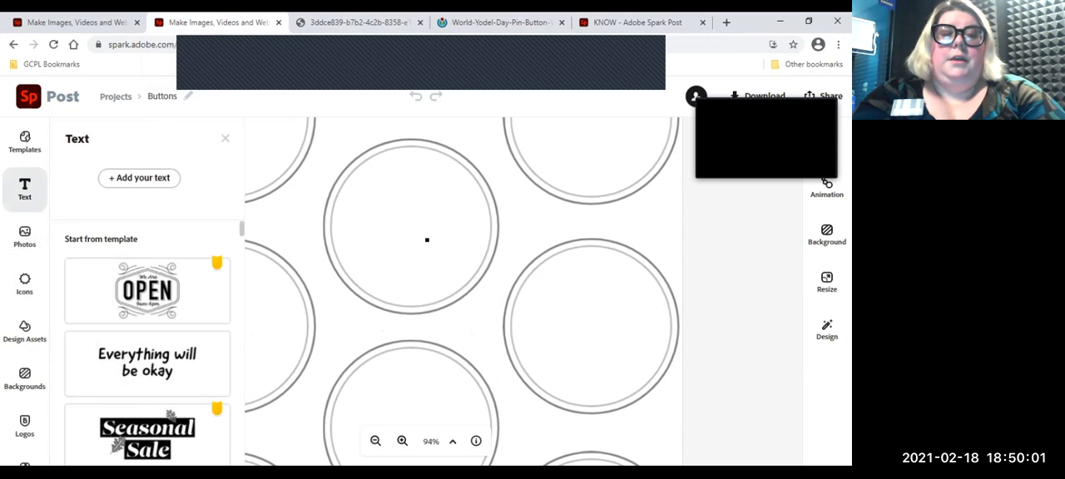
click(139, 178)
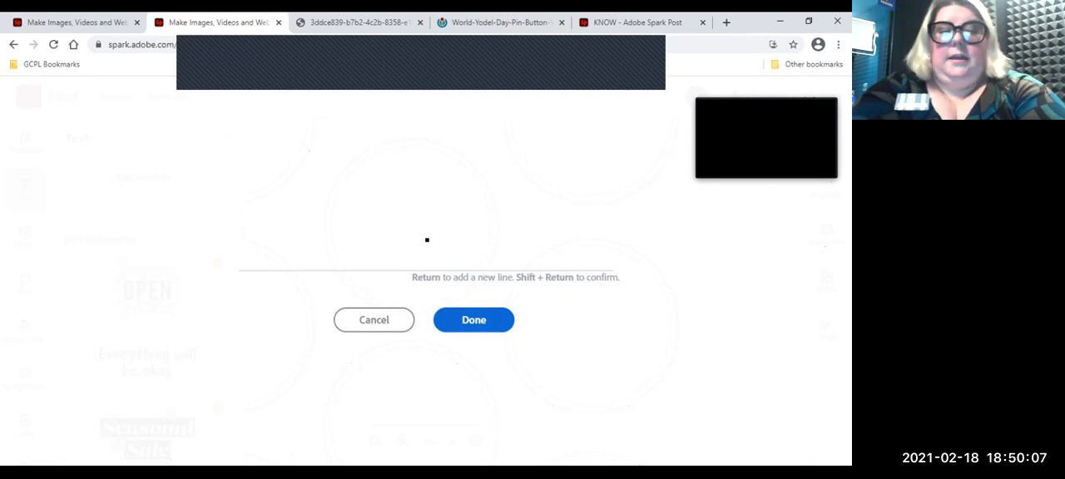
text(Congratulations!)
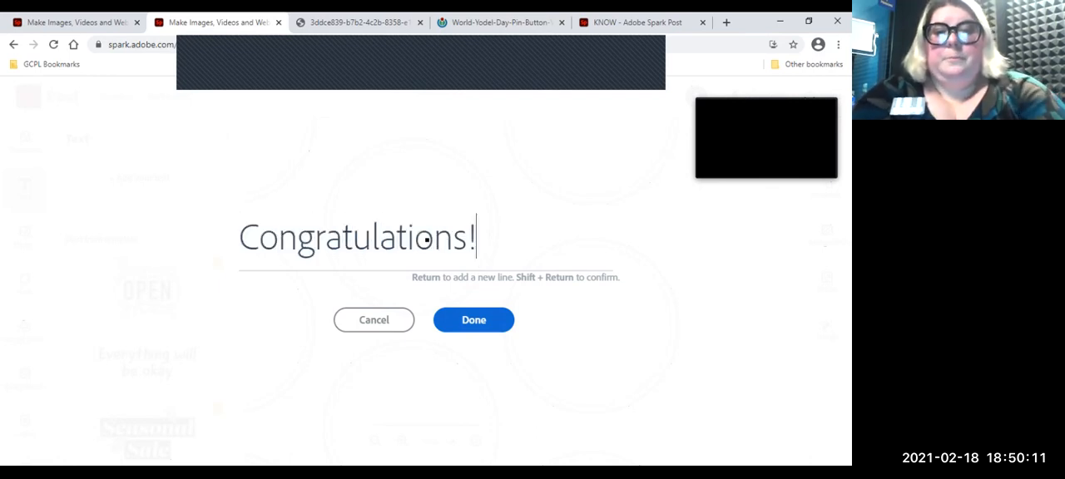
key(shift+Return)
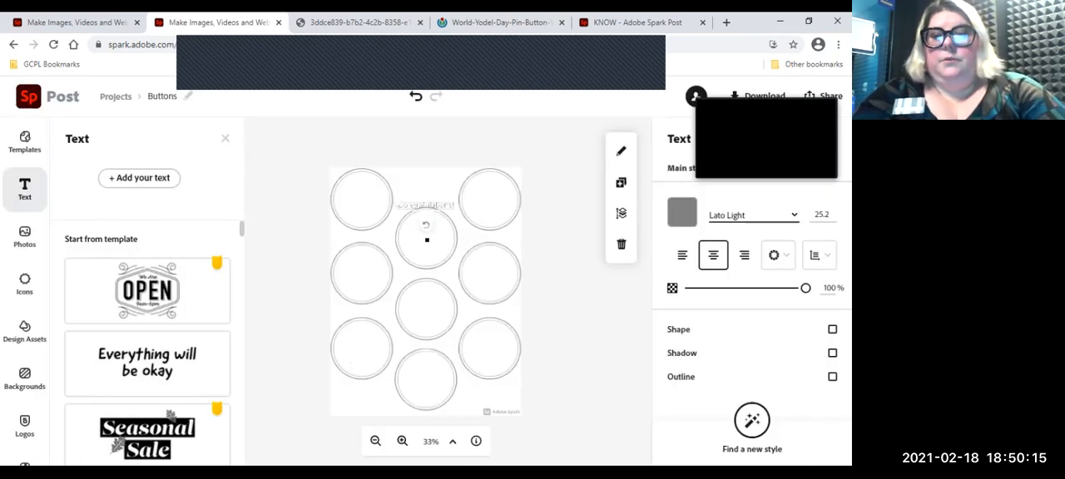
click(224, 138)
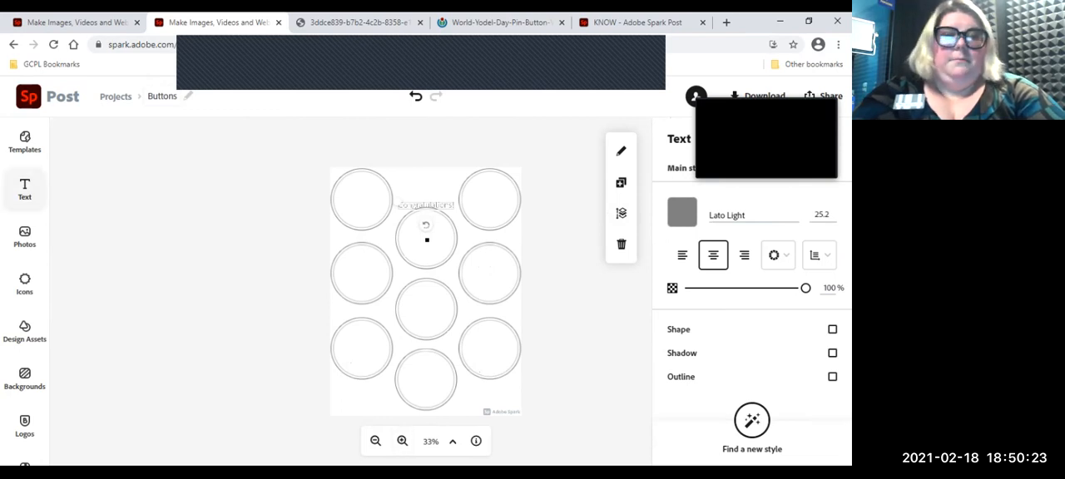
Step: Move the "Congratulations!" text to the center of the uppermost circle in the middle column
click(24, 188)
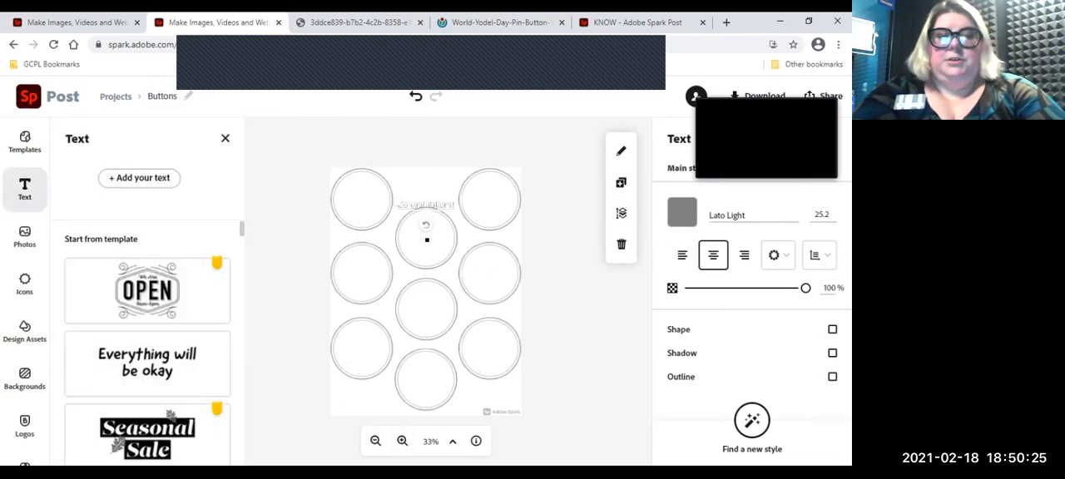
click(403, 442)
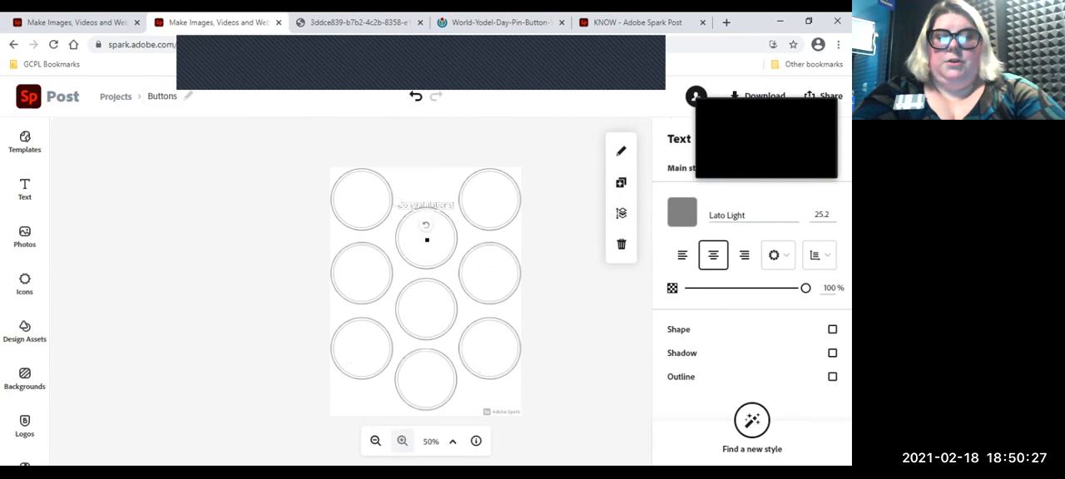
click(403, 441)
click(403, 442)
click(403, 441)
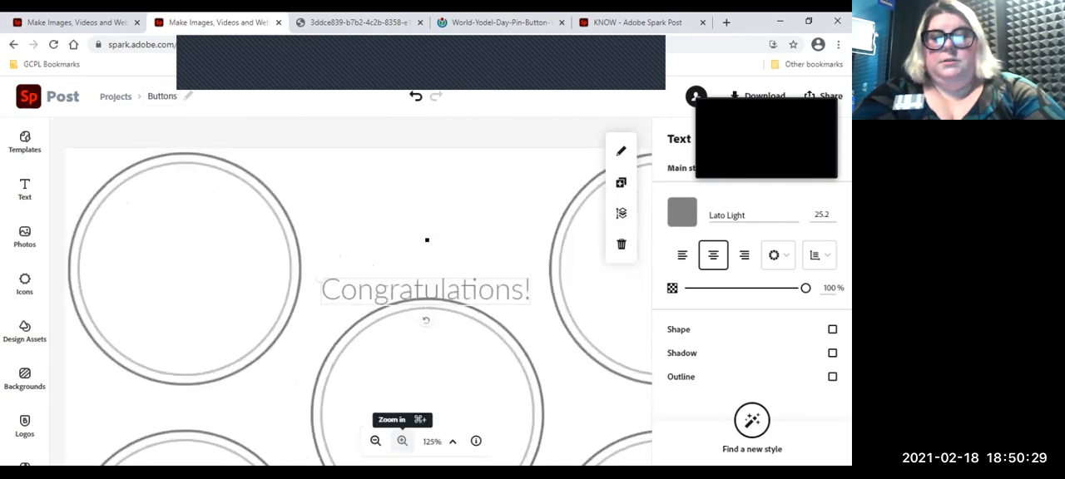
scroll(426, 239, down, 2)
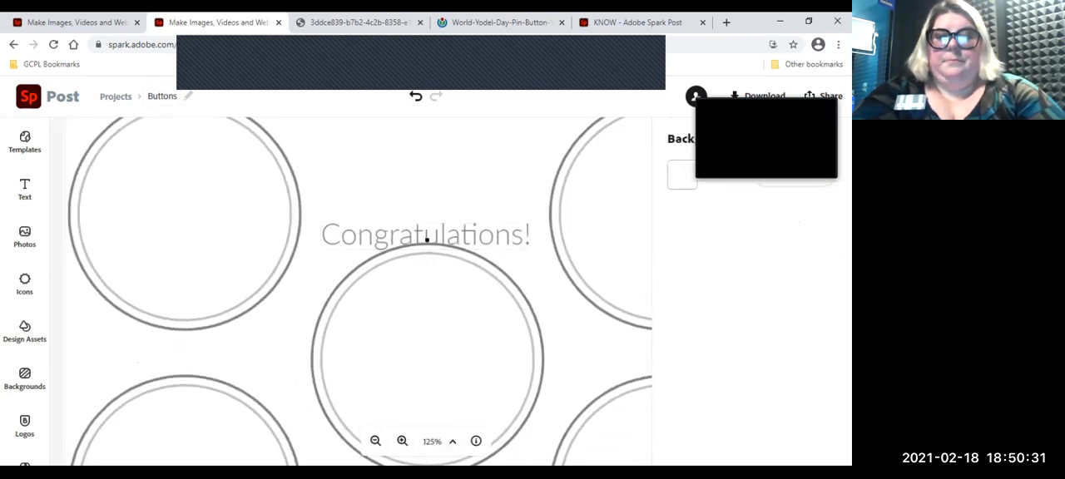
scroll(427, 239, down, 2)
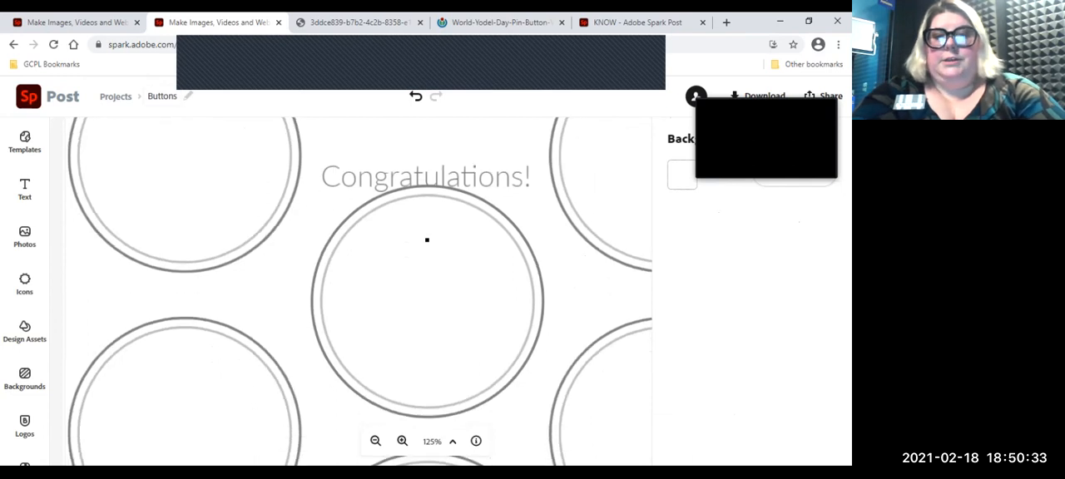
click(427, 173)
drag(427, 173, 427, 297)
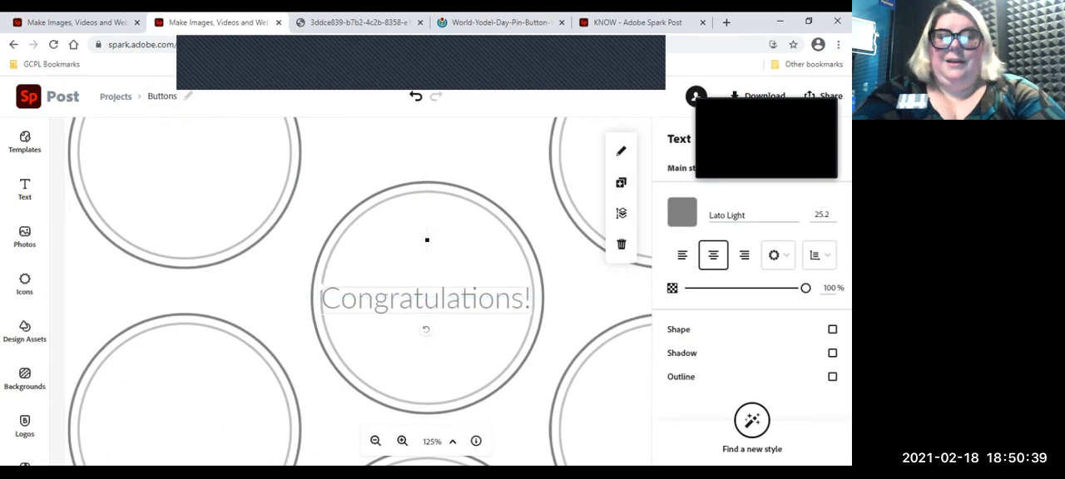
mouse_move(426, 300)
mouse_down()
mouse_move(429, 261)
mouse_move(439, 299)
mouse_move(428, 300)
mouse_up()
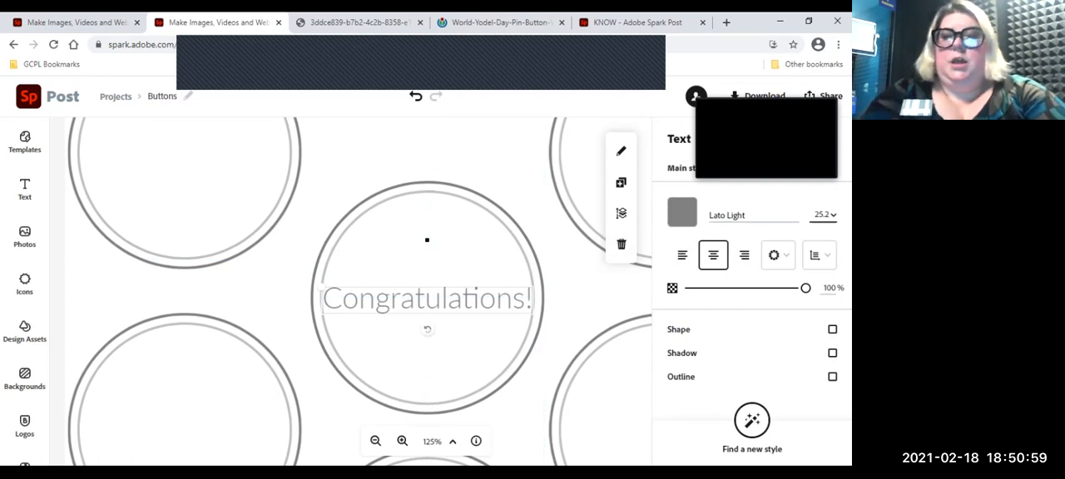
Step: Set the "Congratulations!" text size to 18 and its color to near-black #0D0C0A
click(824, 215)
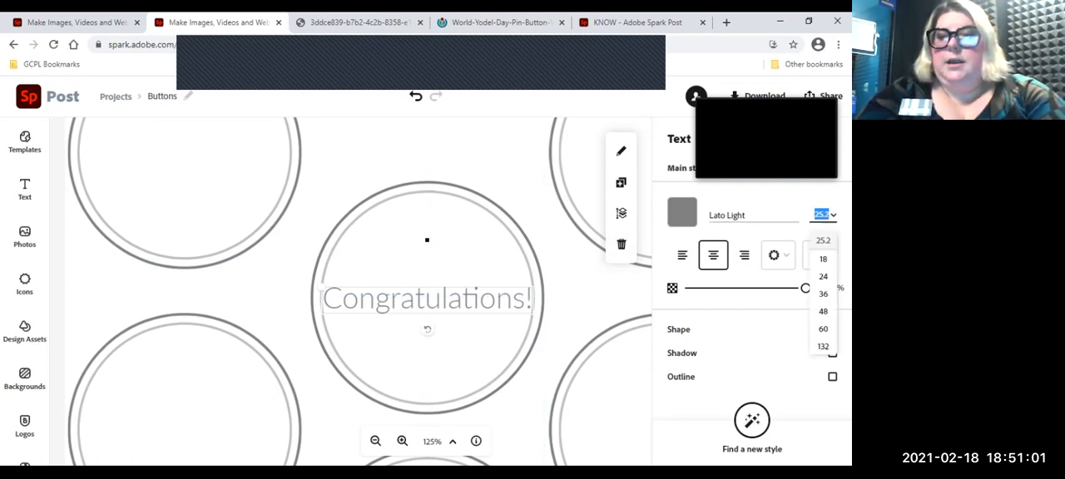
click(823, 259)
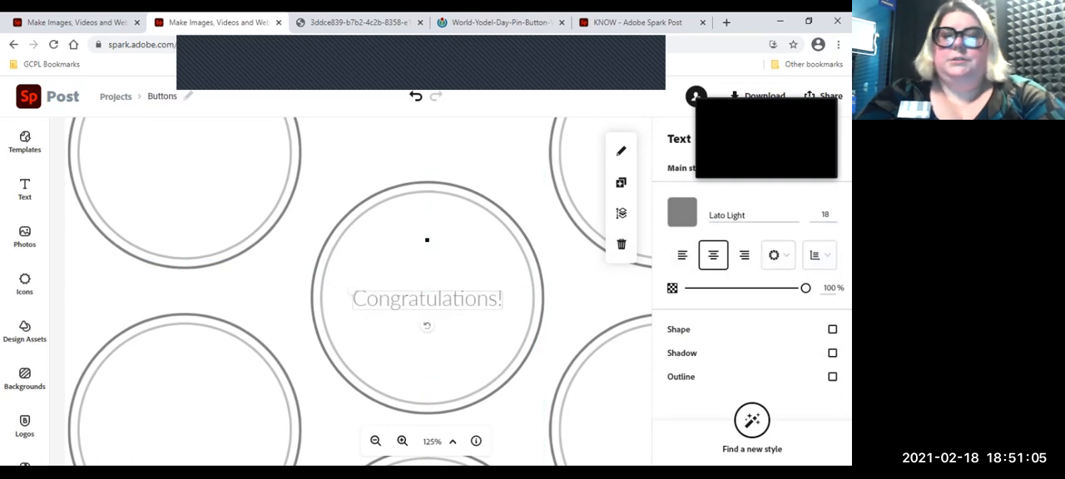
click(682, 212)
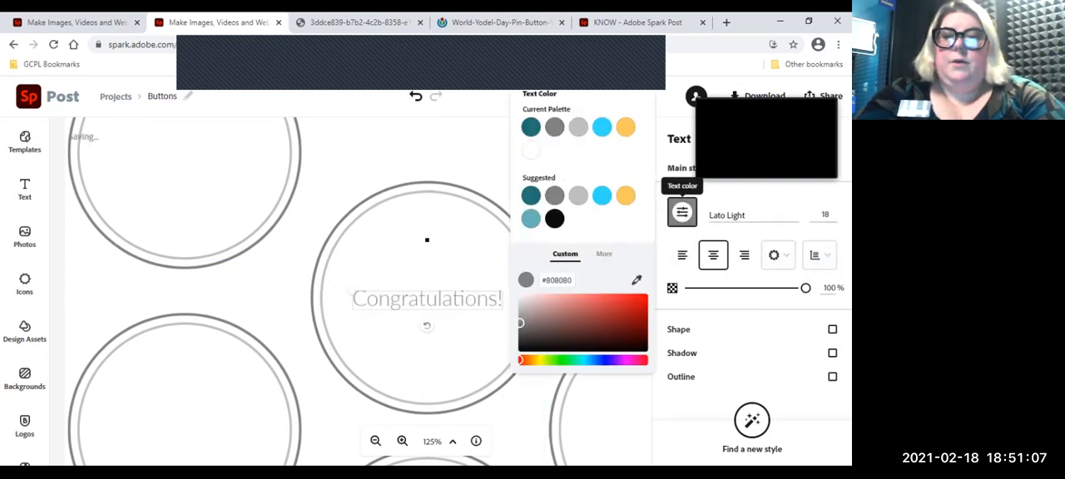
click(549, 347)
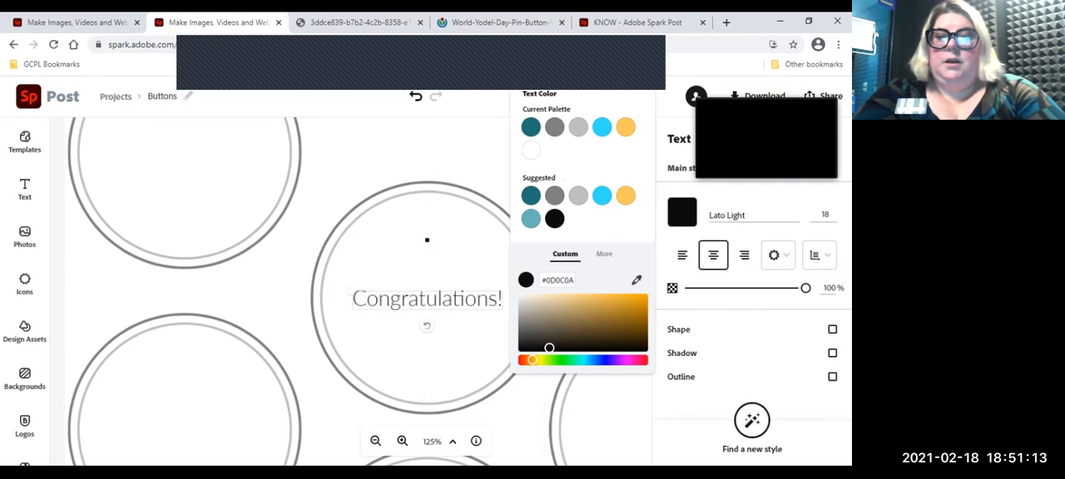
click(682, 212)
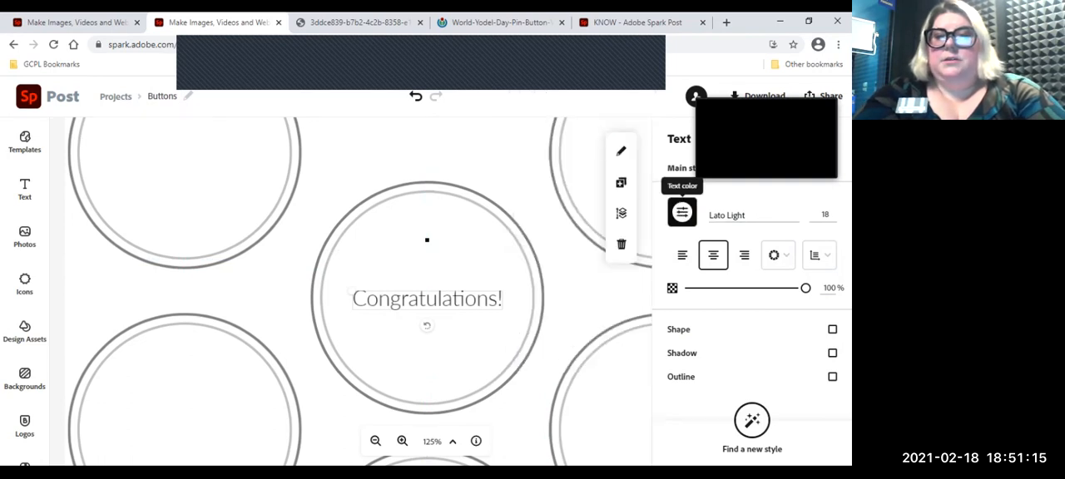
click(682, 212)
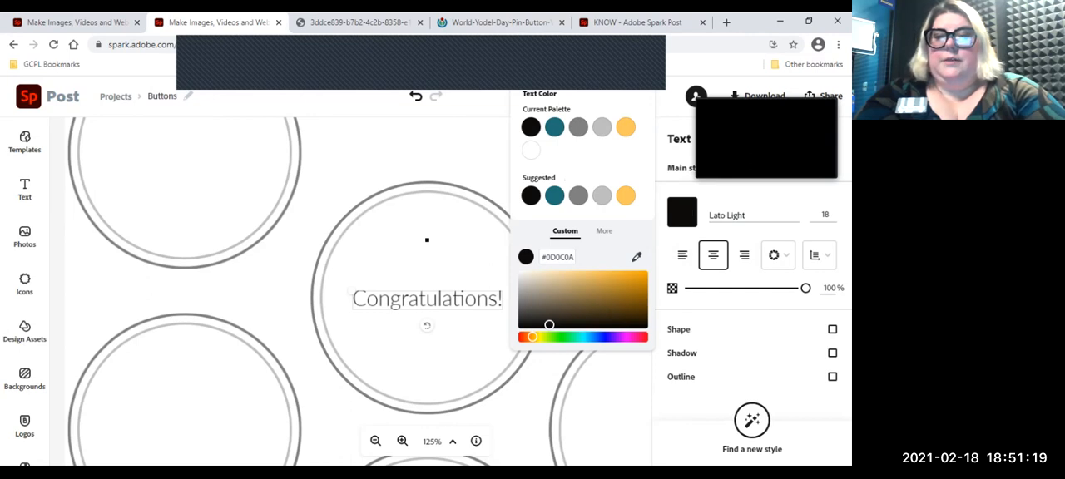
Step: Change the font of the "Congratulations!" text to Lato Black Italic, keeping its current color
click(605, 231)
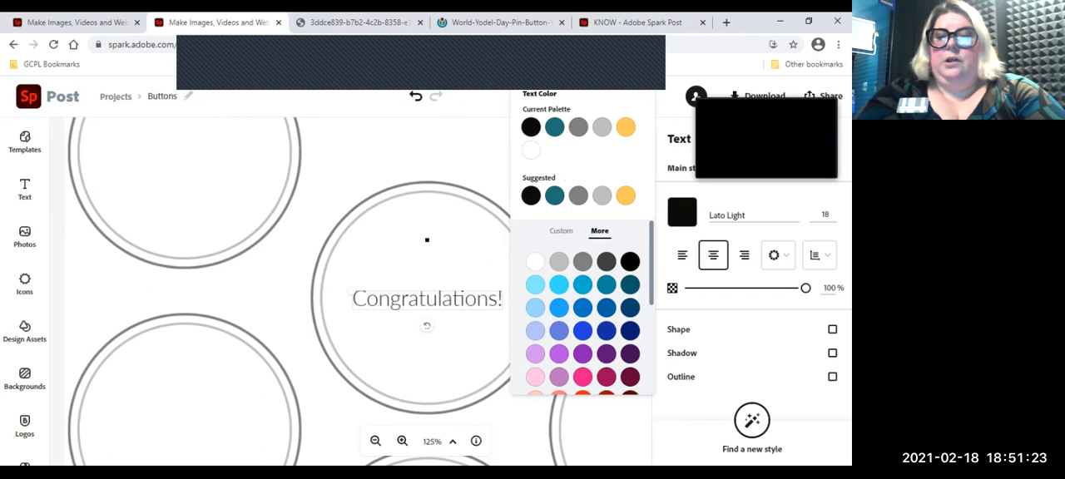
click(562, 231)
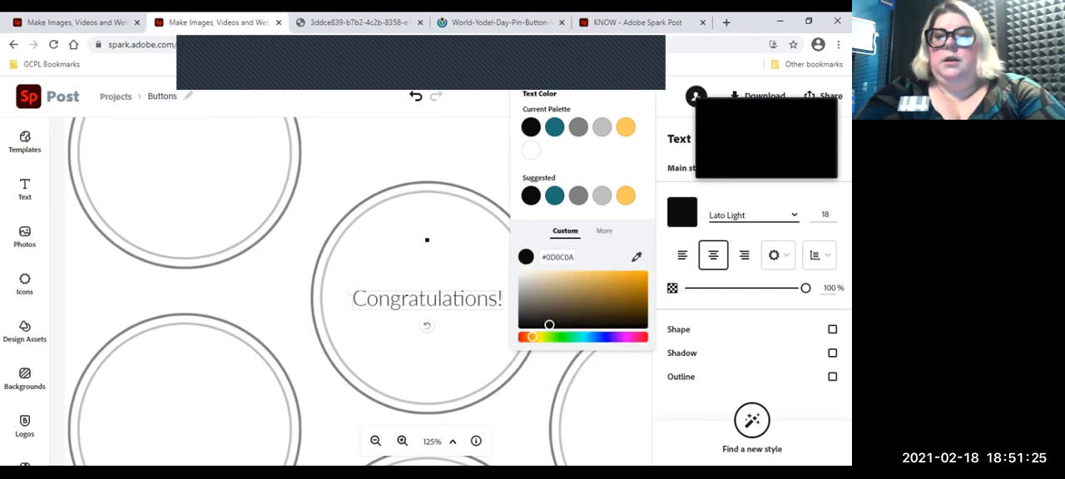
click(753, 214)
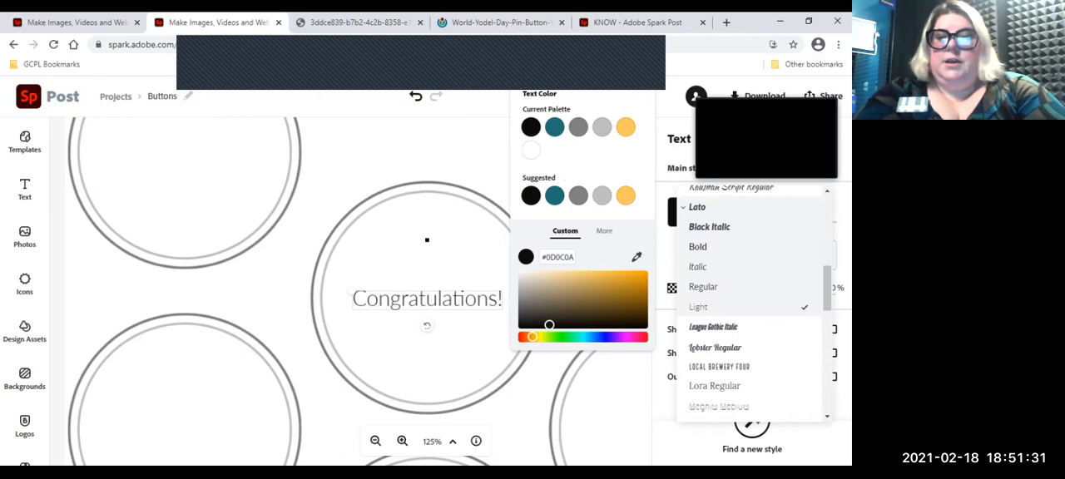
click(710, 227)
click(714, 328)
click(718, 367)
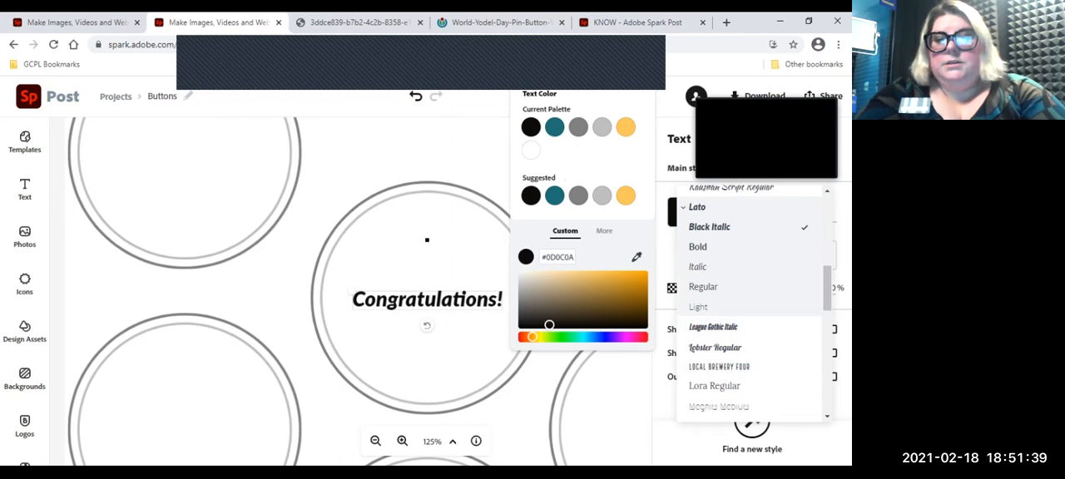
key(Escape)
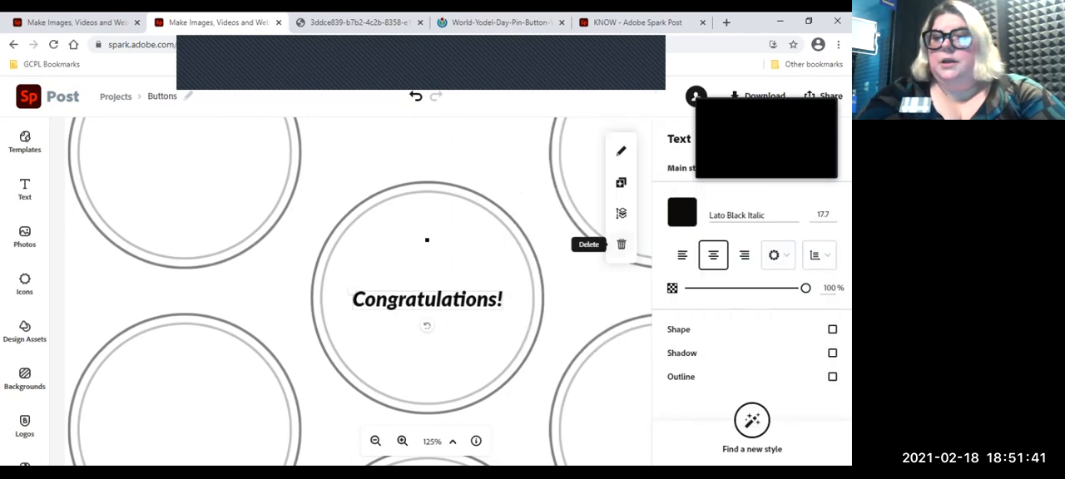
Step: Nudge the "Congratulations!" text slightly to fine-tune its centering within the circle
click(822, 215)
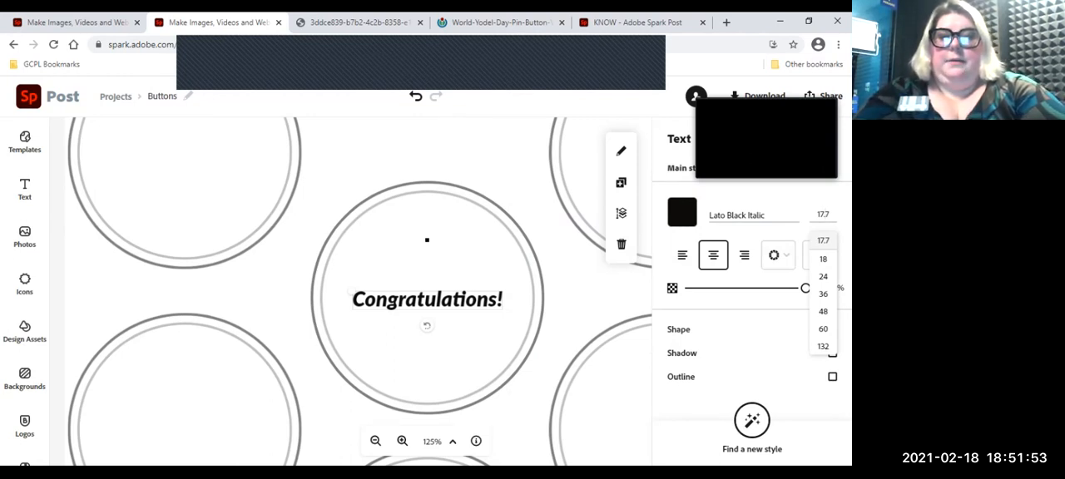
mouse_move(427, 300)
mouse_down()
mouse_move(432, 253)
mouse_move(500, 253)
mouse_move(421, 269)
mouse_move(428, 300)
mouse_move(435, 288)
mouse_move(426, 298)
mouse_up()
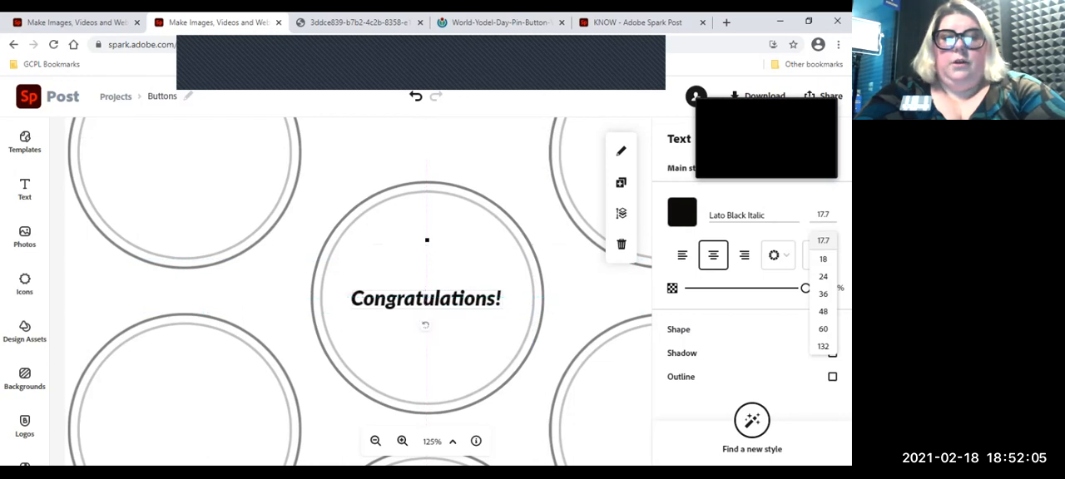
mouse_move(425, 325)
mouse_down()
mouse_move(405, 316)
mouse_move(425, 326)
mouse_move(409, 324)
mouse_move(400, 304)
mouse_move(425, 325)
mouse_up()
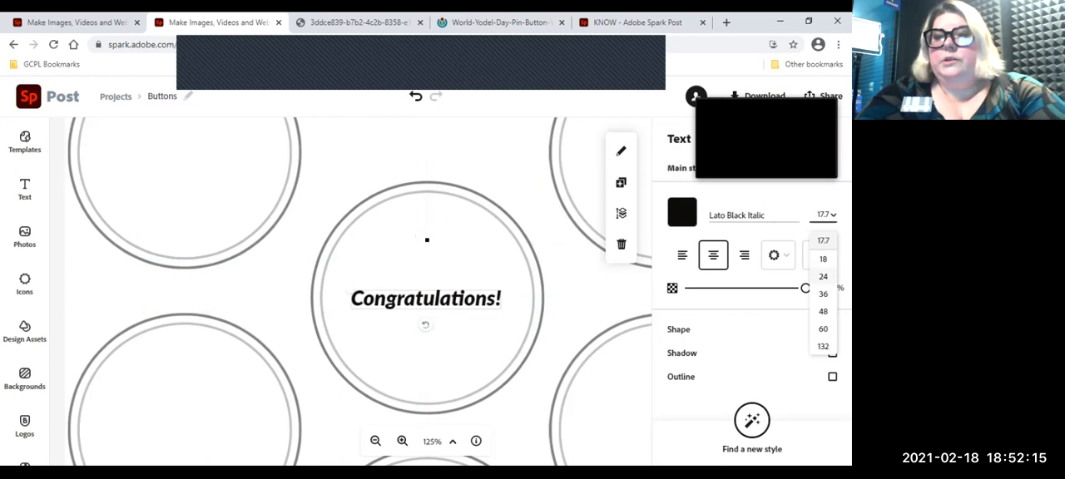
Step: Curve the "Congratulations!" text with the Semi-circle alignment
click(779, 255)
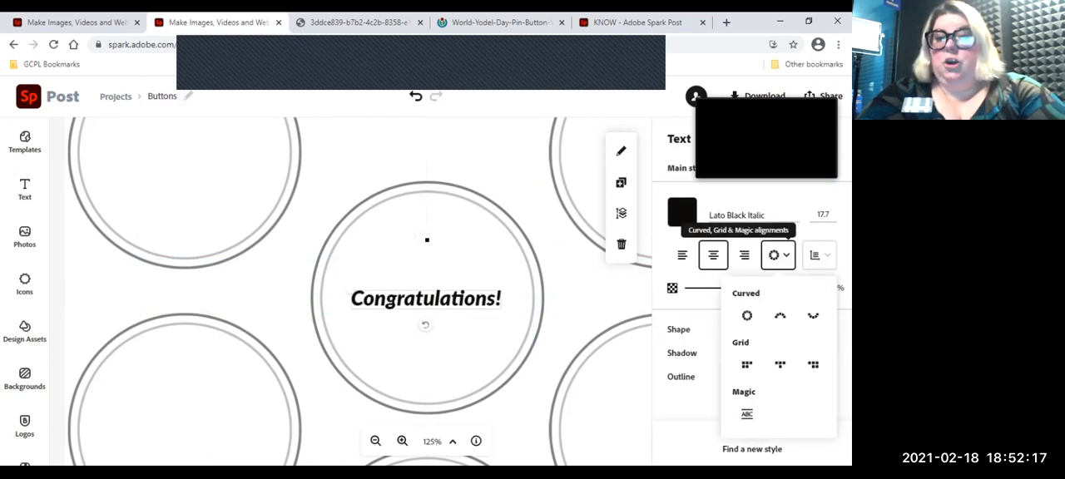
click(779, 256)
click(779, 255)
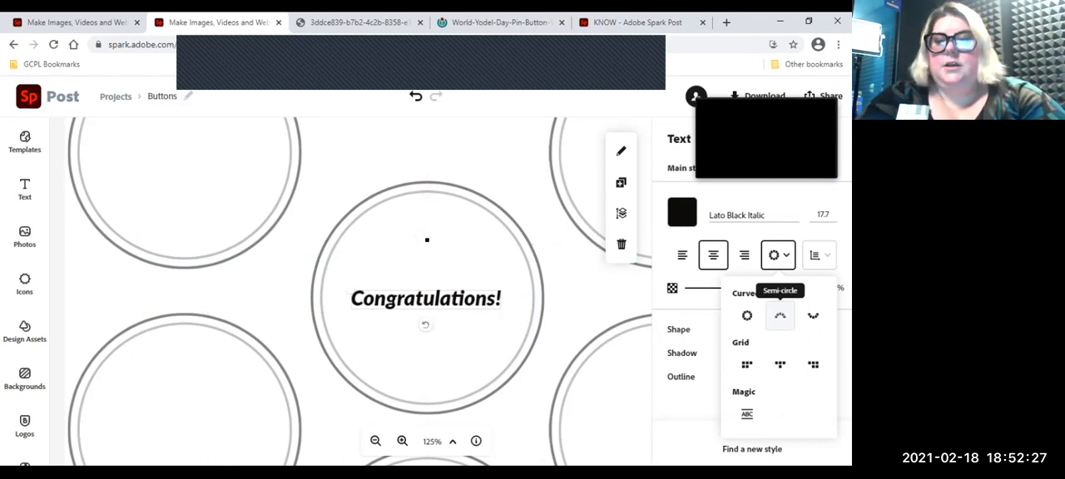
click(780, 315)
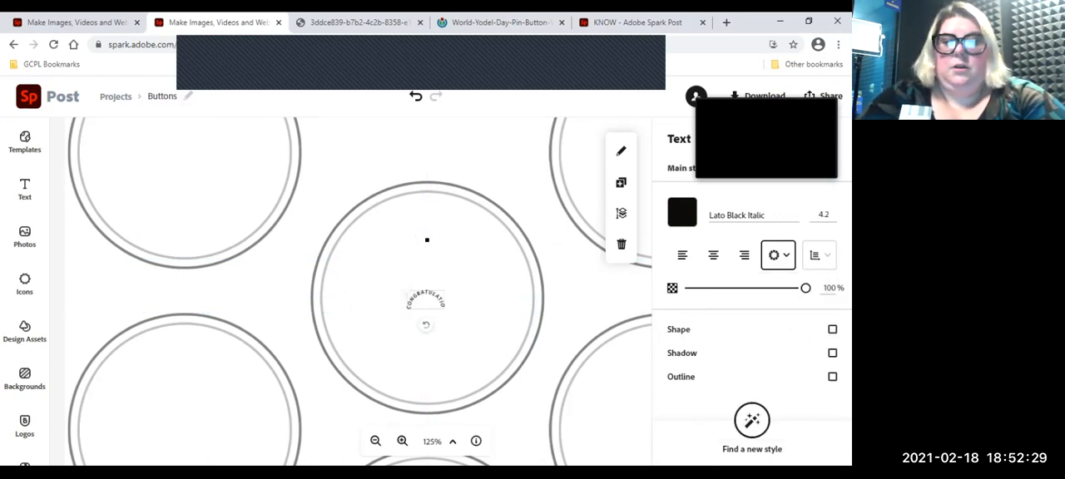
Step: Enlarge the curved "Congratulations!" text to about size 14.1 and center it in the upper half of its circle, inside the inner ring
drag(426, 300, 366, 237)
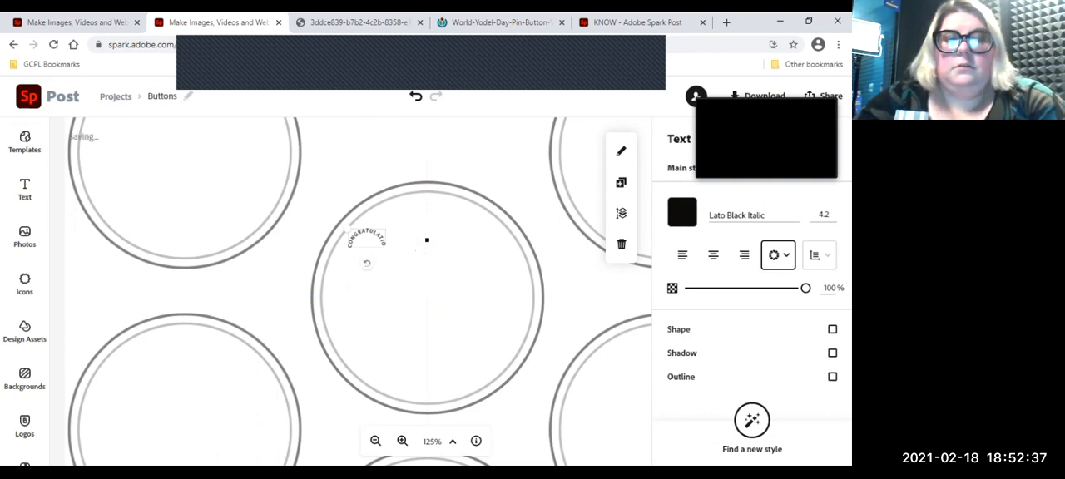
drag(348, 232, 208, 142)
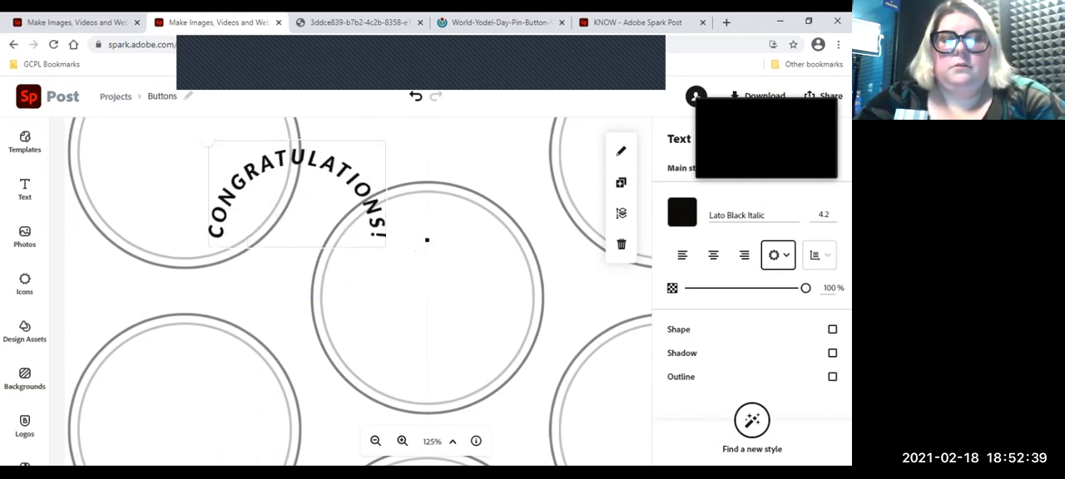
drag(297, 194, 427, 240)
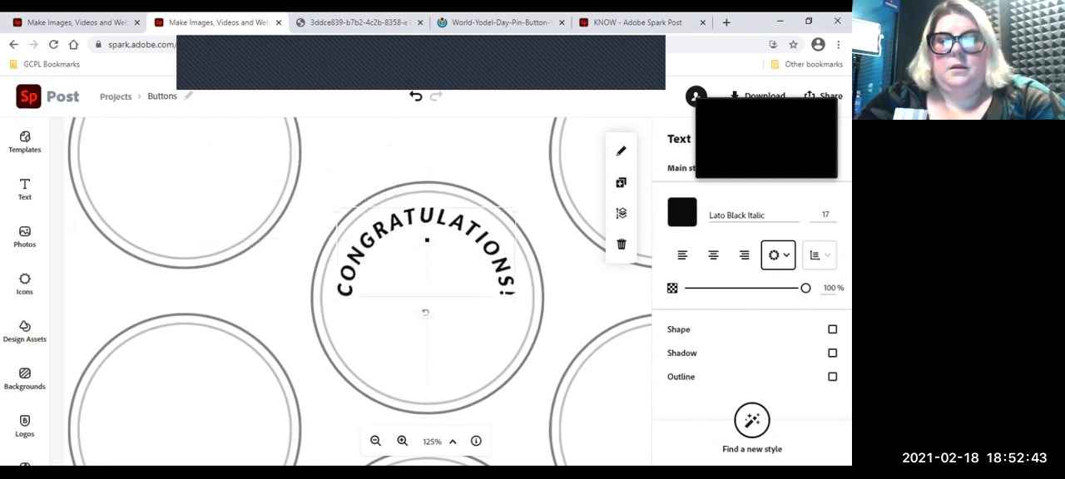
drag(515, 210, 484, 223)
drag(411, 250, 427, 240)
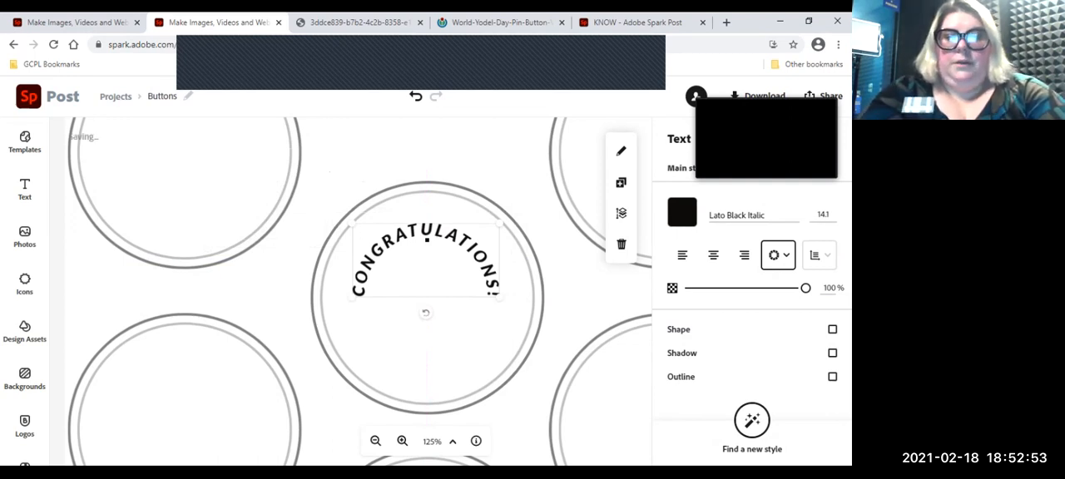
key(Escape)
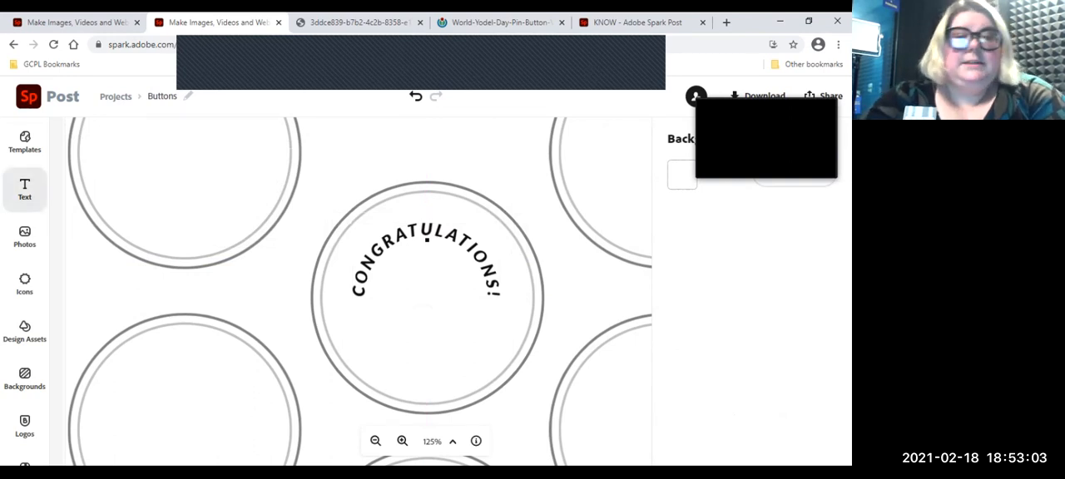
Step: Add the text "25 years" and fit it at about size 24.9 beneath the curved "Congratulations!" text
click(24, 189)
double_click(427, 239)
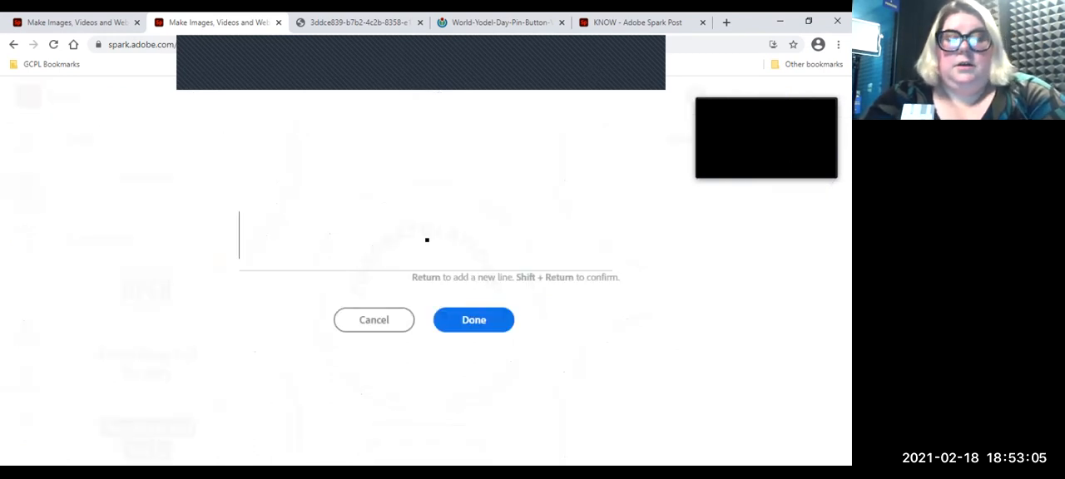
text(25 years)
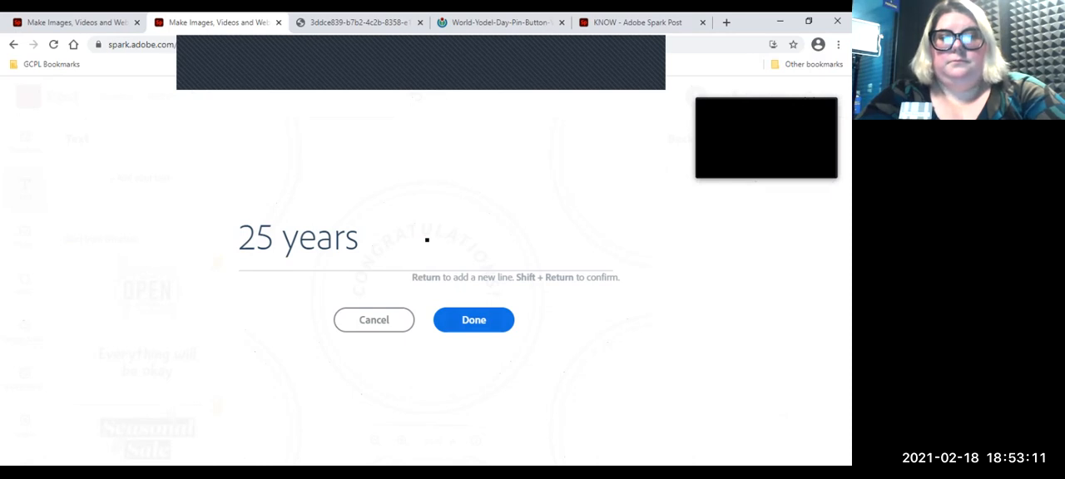
key(shift+Return)
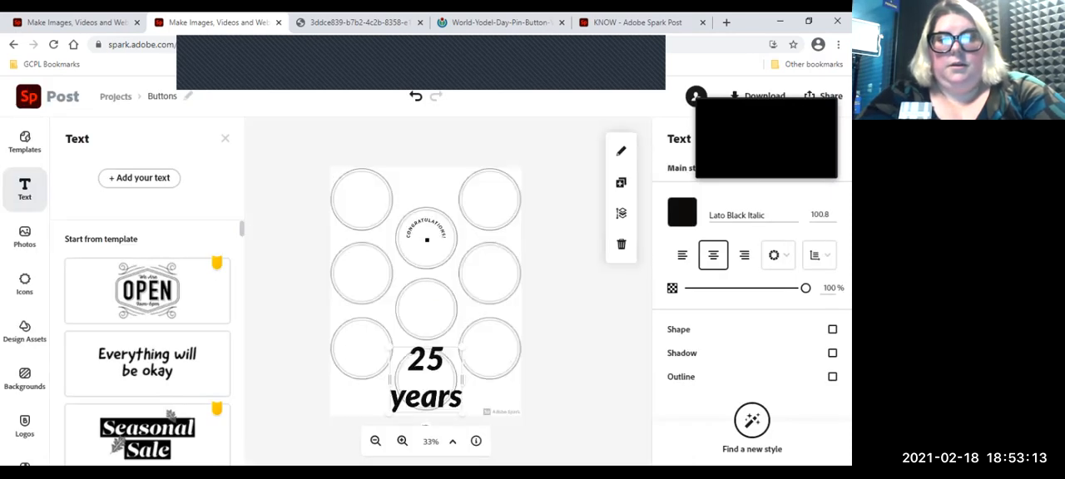
drag(462, 228, 426, 241)
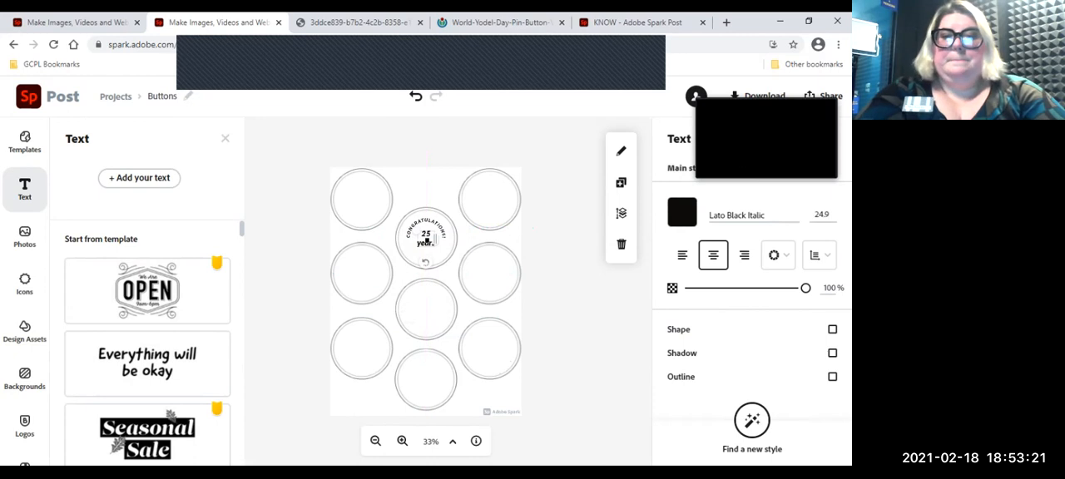
key(Escape)
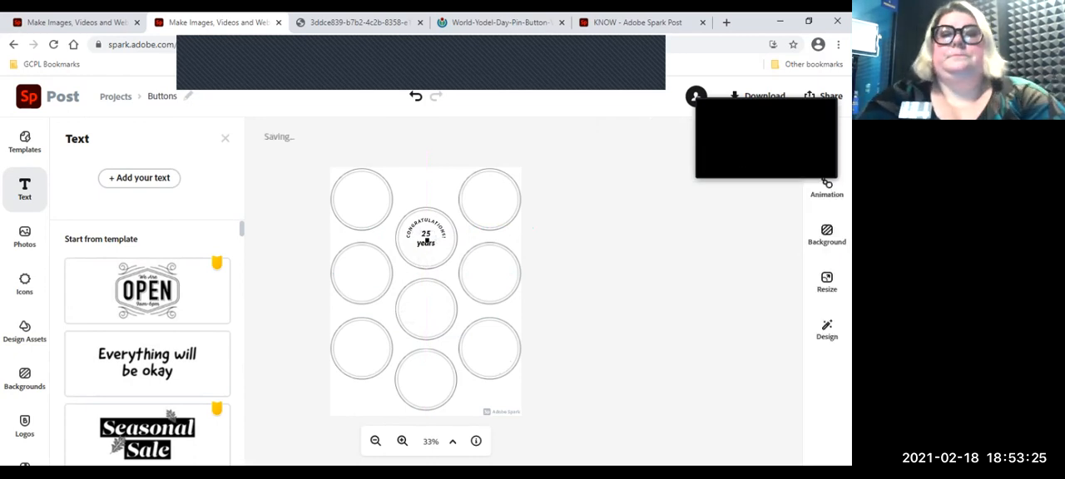
click(426, 240)
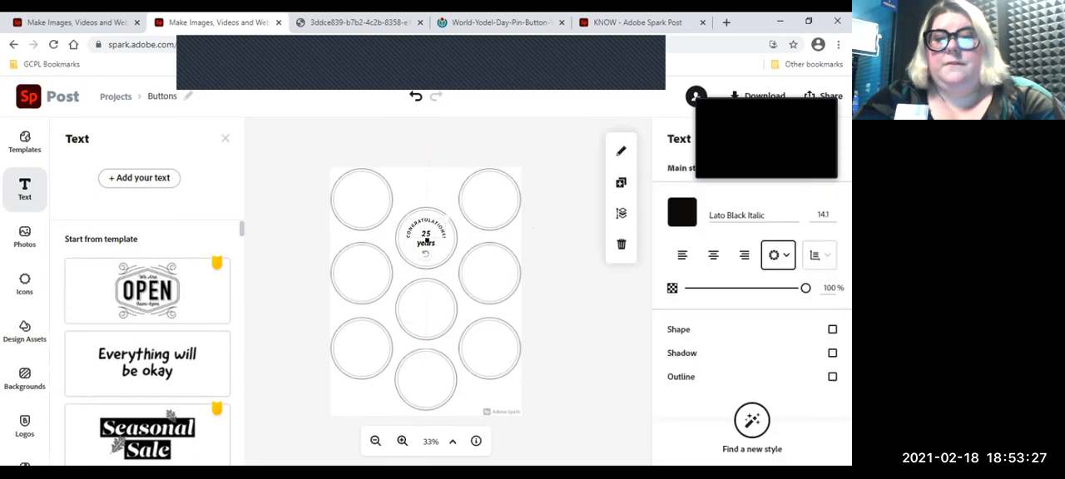
click(778, 254)
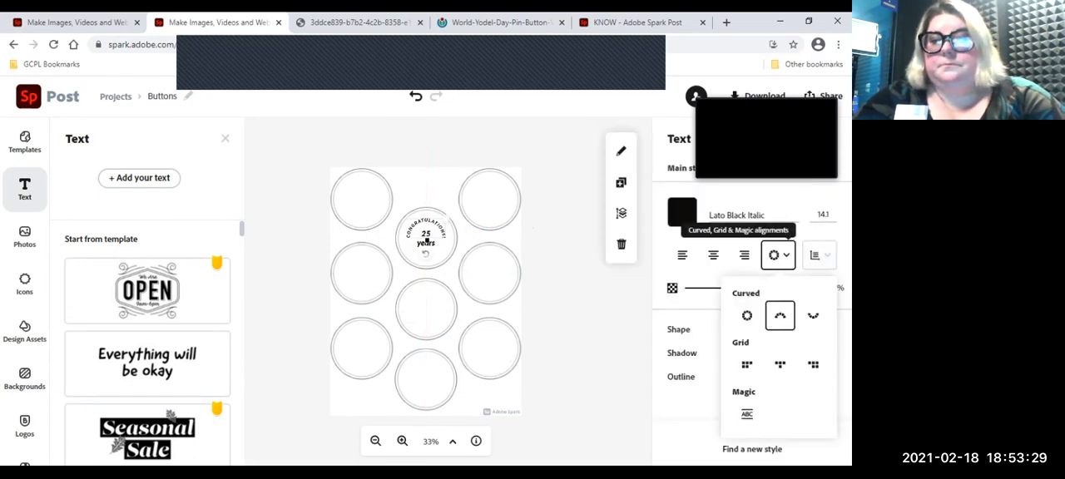
click(778, 255)
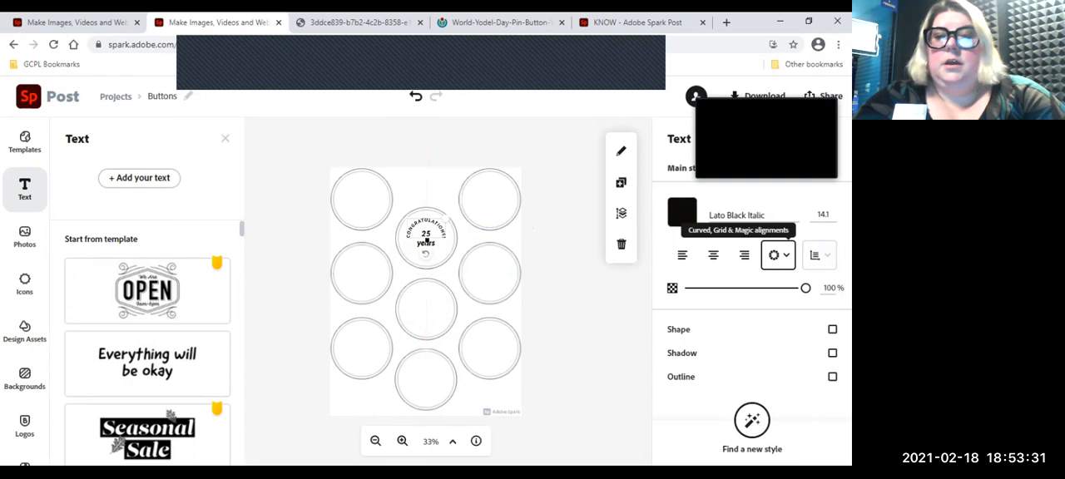
click(25, 142)
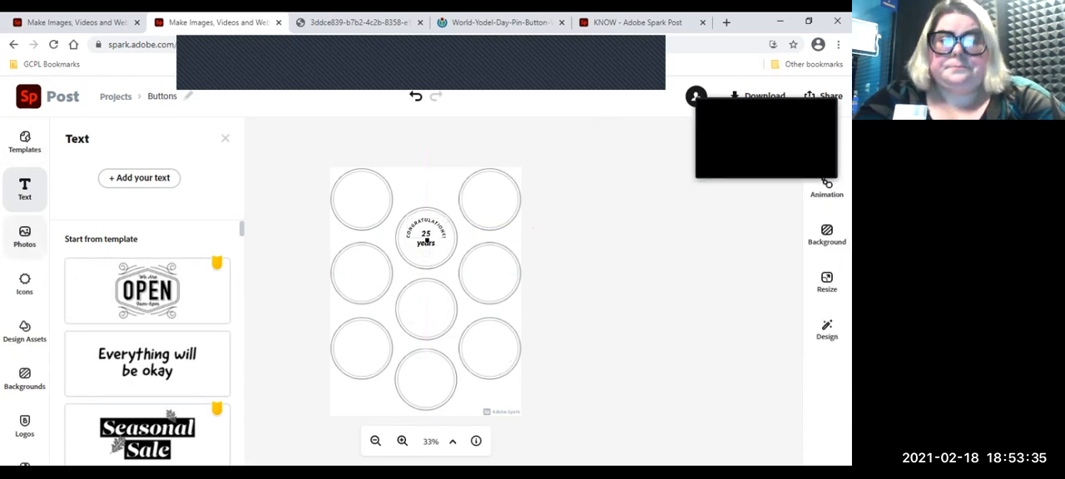
Step: Upload the flower-4788579 PNG image from the Desktop folder onto the button sheet
click(24, 237)
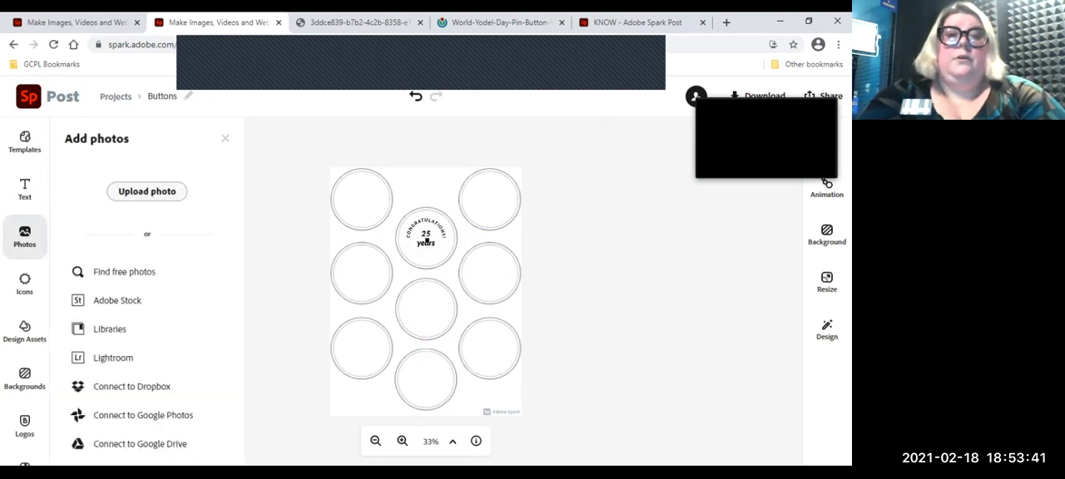
click(147, 192)
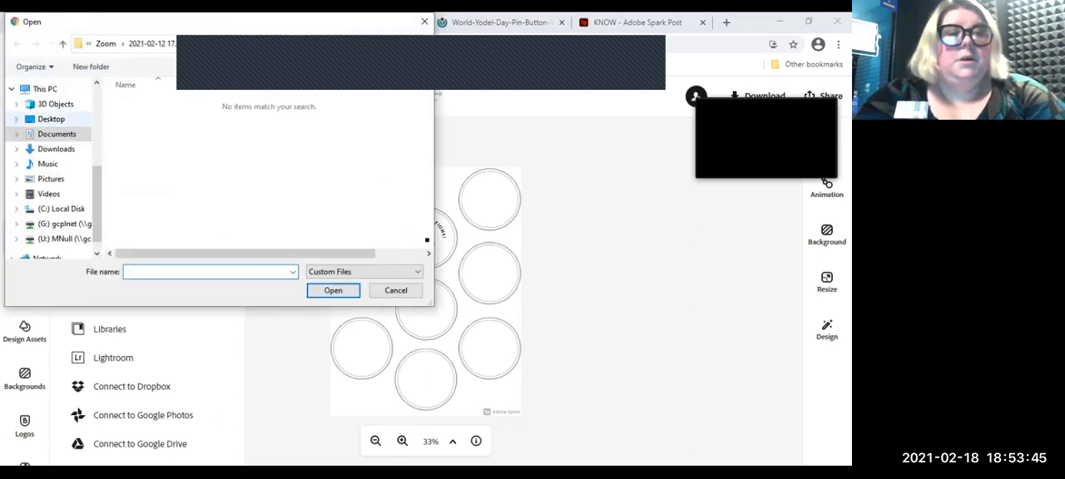
click(51, 119)
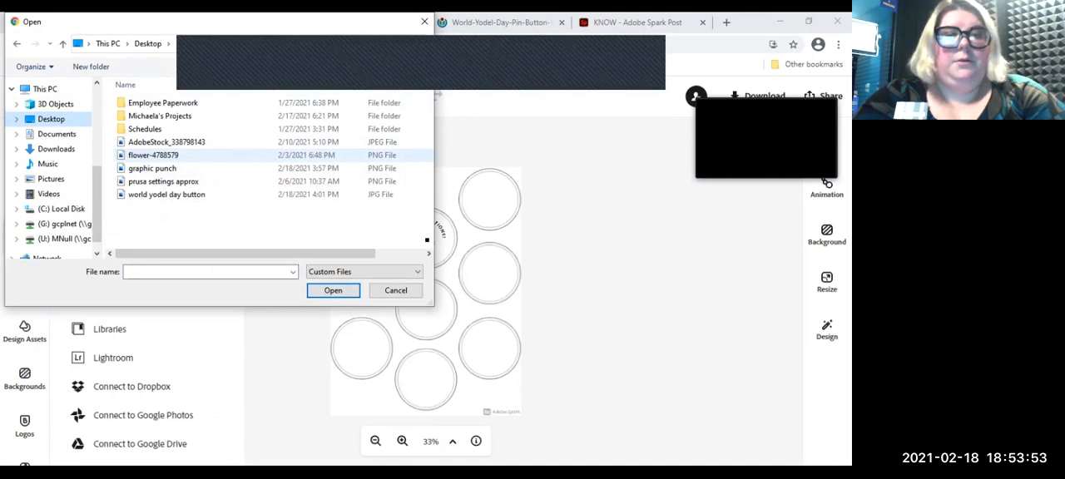
double_click(153, 156)
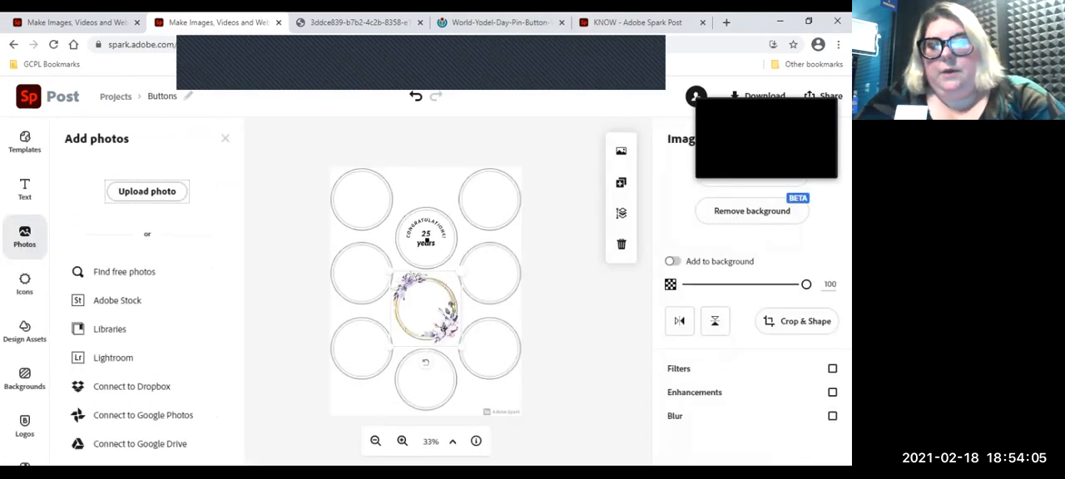
Step: Move the floral wreath image to the middle circle of the right-hand column and shrink it to roughly the circle's size
drag(425, 306, 489, 264)
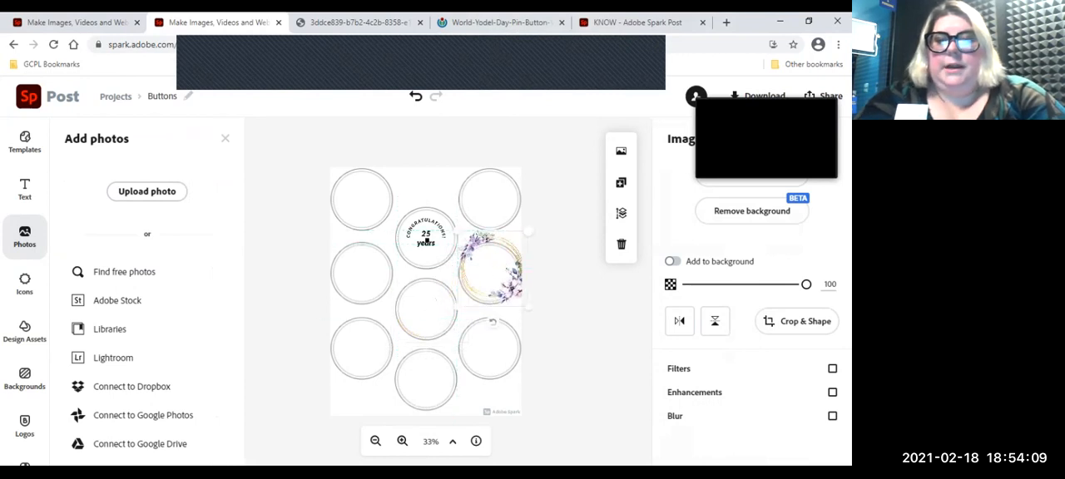
drag(526, 233, 511, 250)
click(401, 442)
click(402, 442)
click(402, 441)
click(402, 442)
drag(427, 291, 452, 284)
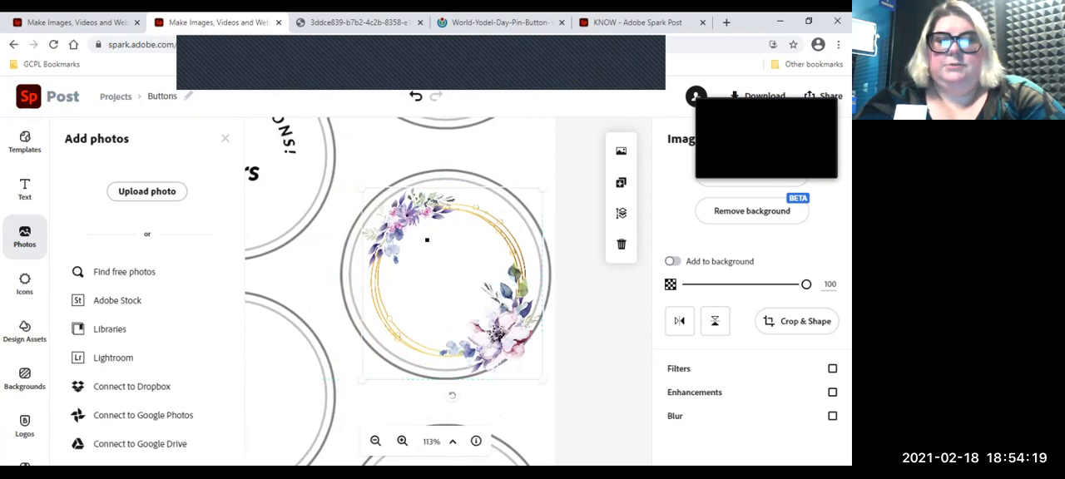
Step: Shrink the floral wreath further and center it inside the inner ring of the middle circle in the right-hand column
drag(543, 189, 529, 202)
drag(427, 240, 427, 239)
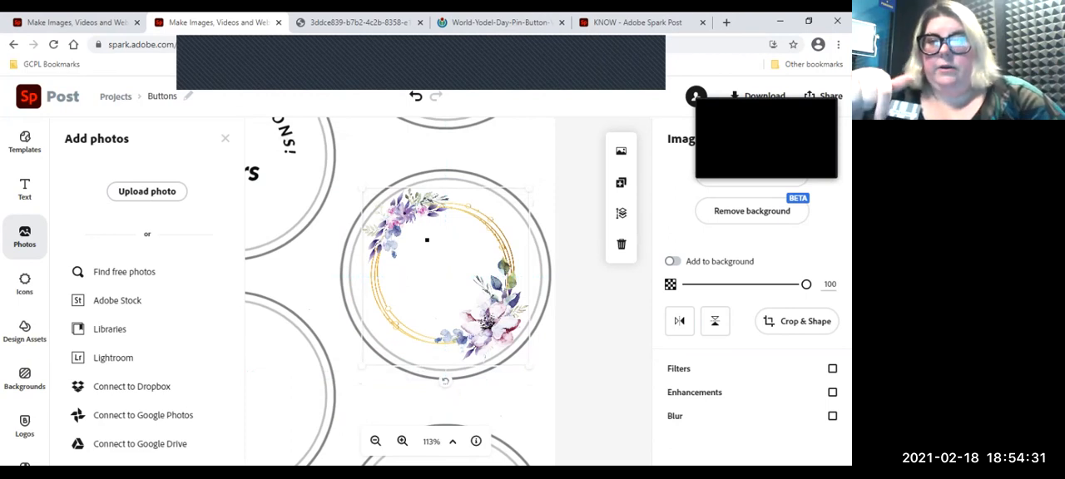
key(Down)
key(Right)
key(Down)
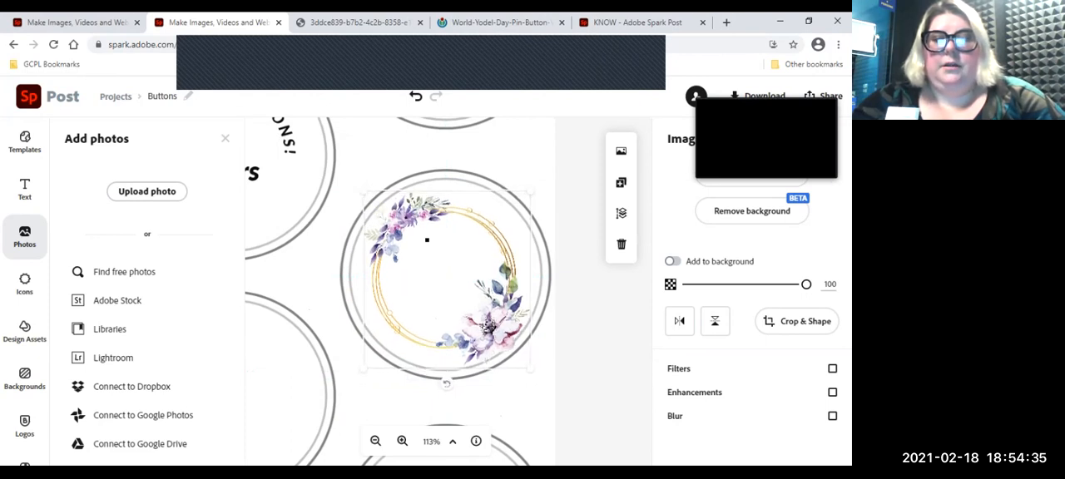
key(Left)
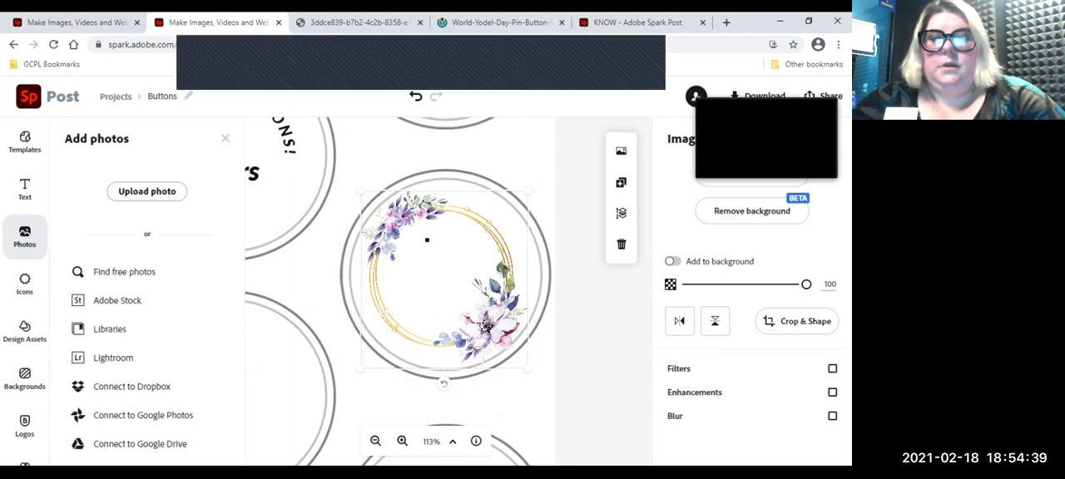
drag(528, 191, 520, 200)
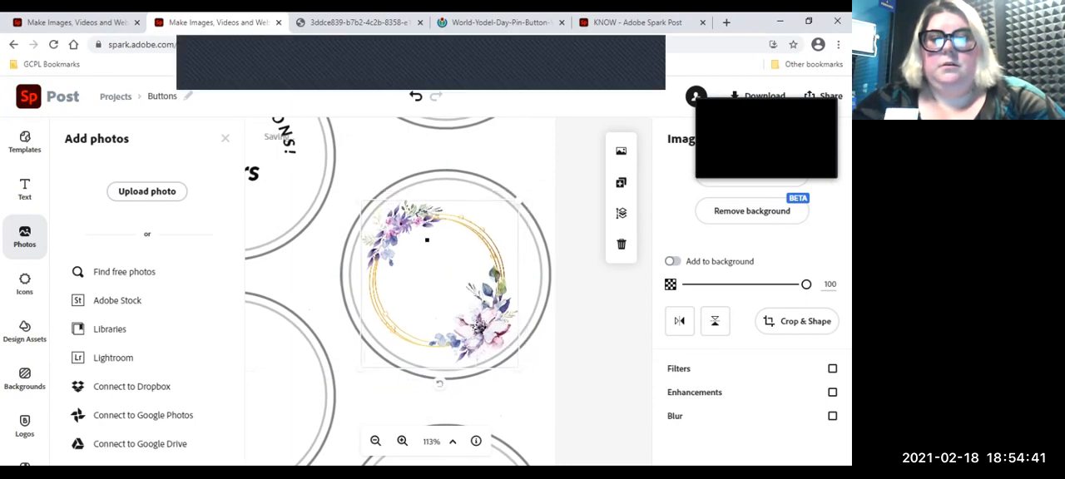
drag(426, 240, 432, 237)
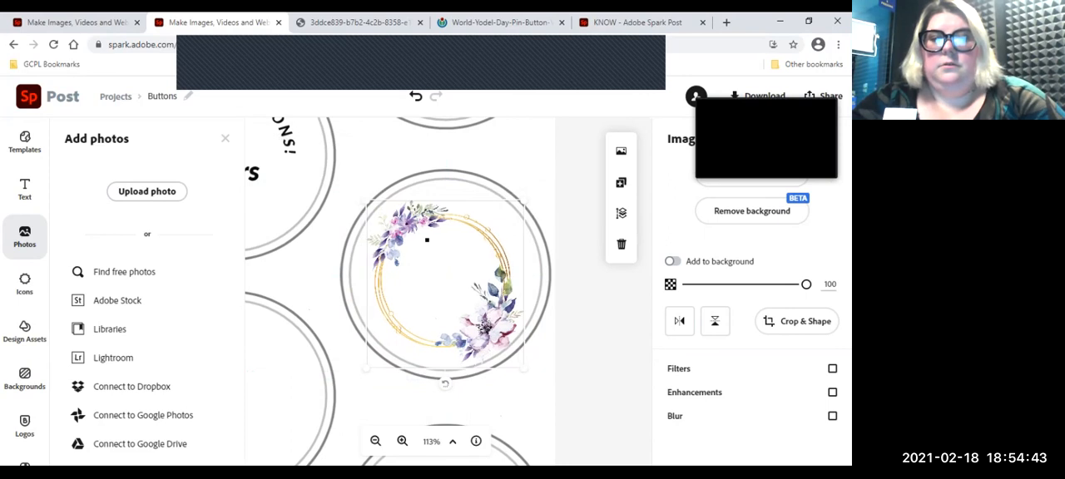
key(Right)
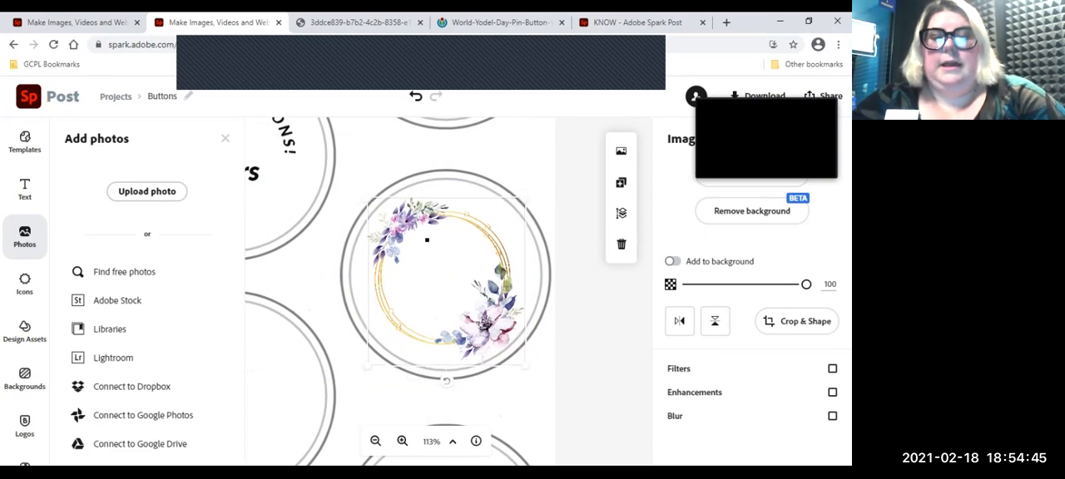
key(Up)
key(Left)
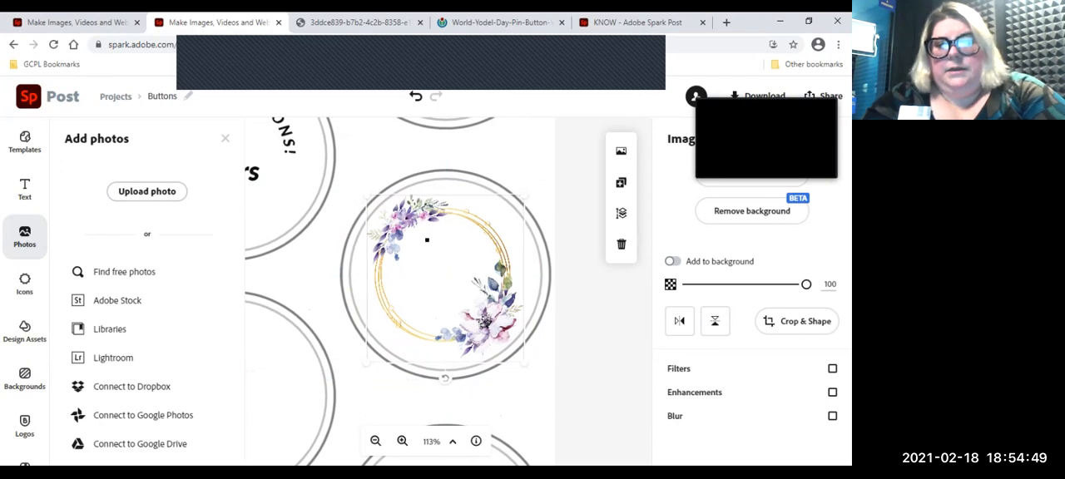
key(Right)
key(Escape)
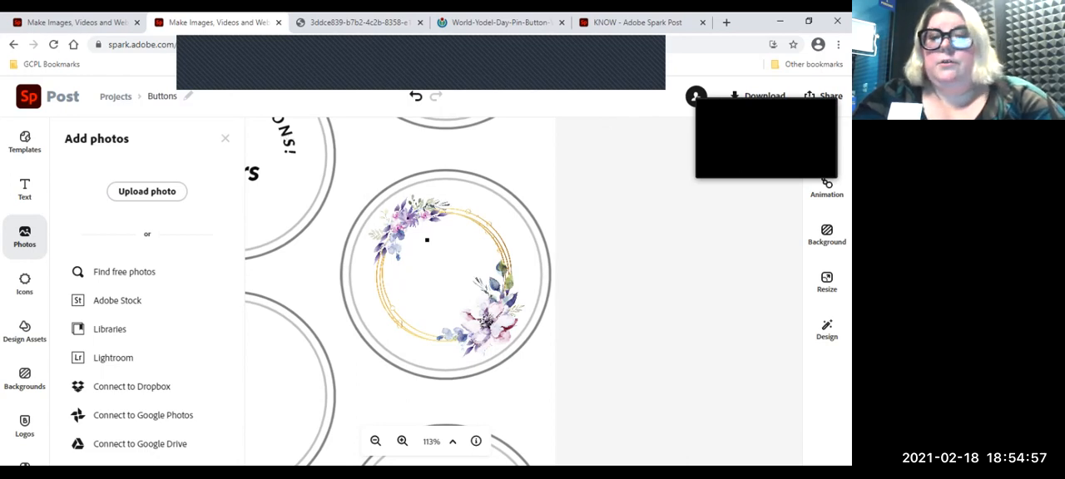
Step: Delete the floral wreath image from its circle
click(427, 240)
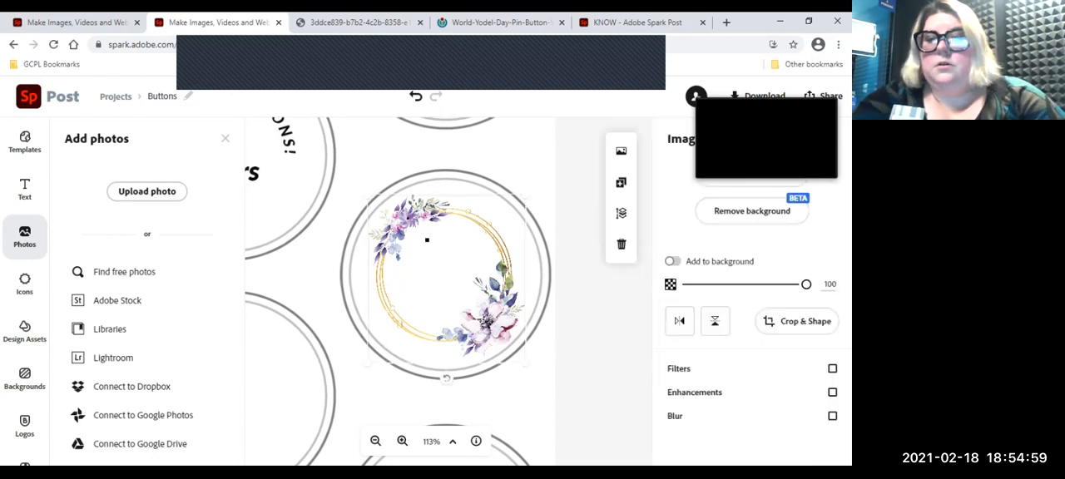
key(Delete)
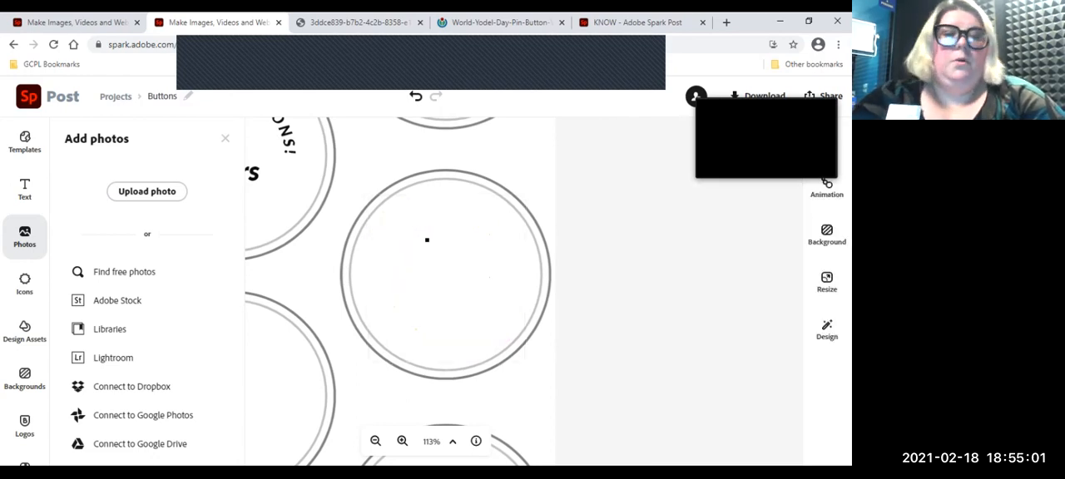
Step: Search the free photos for "dog bow tie" and place the Pixabay puppy photo over the top circle of the right-hand column
click(124, 272)
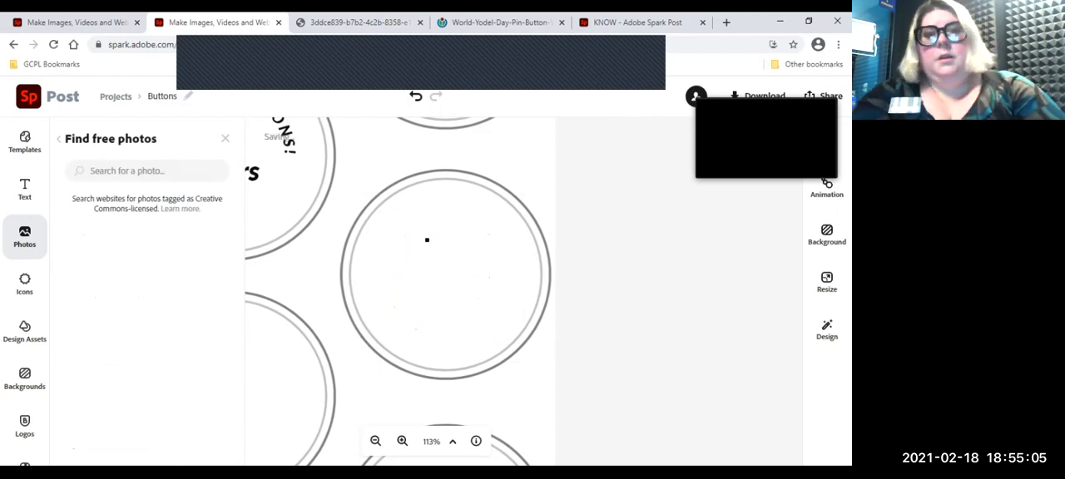
click(636, 22)
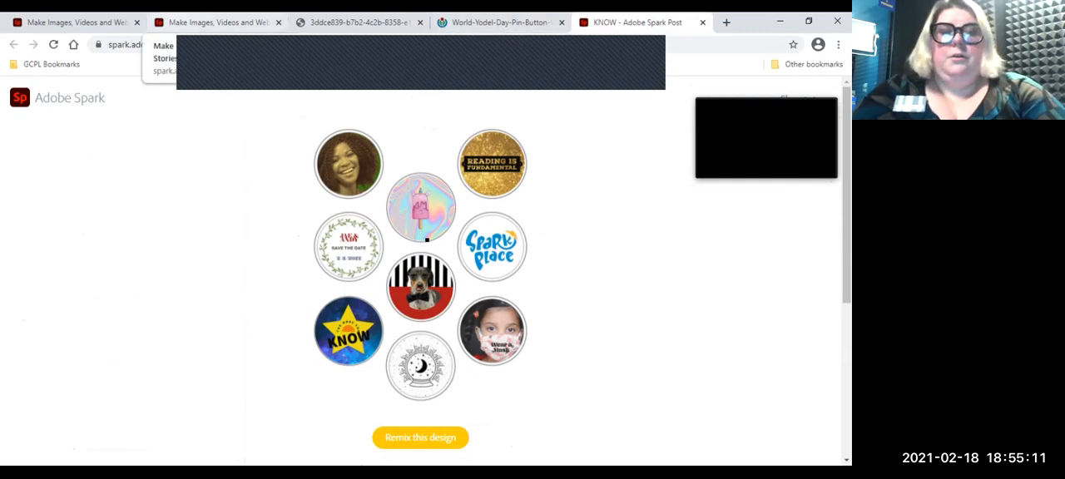
click(213, 23)
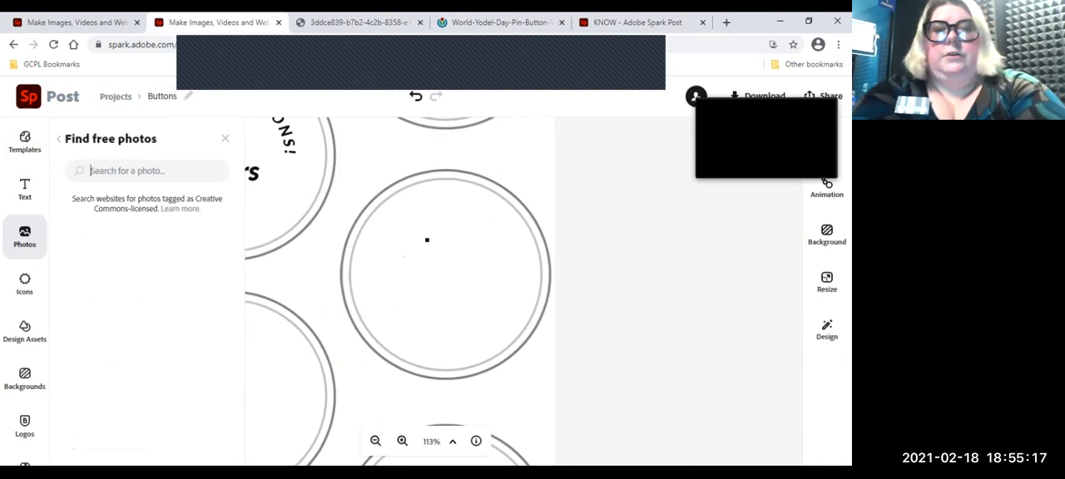
text(dog)
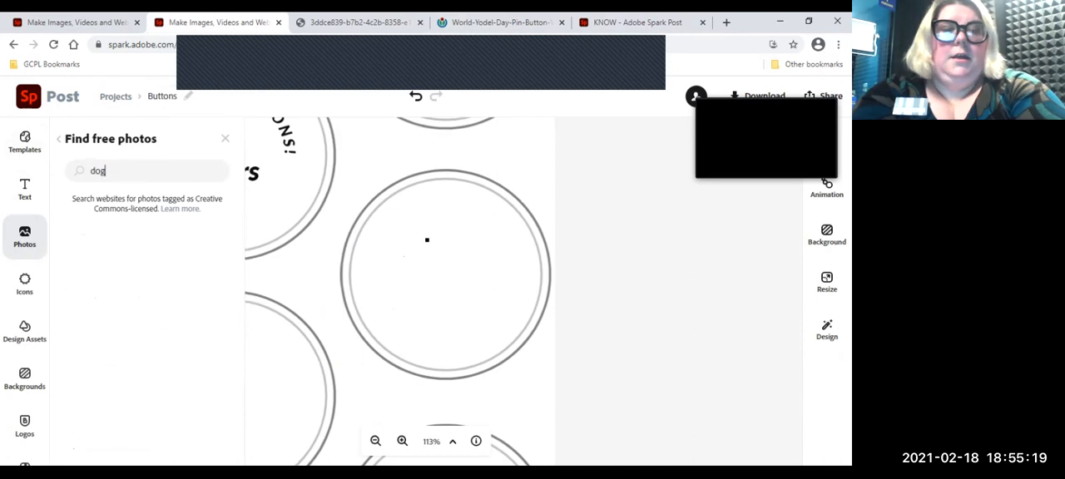
text( bow tie)
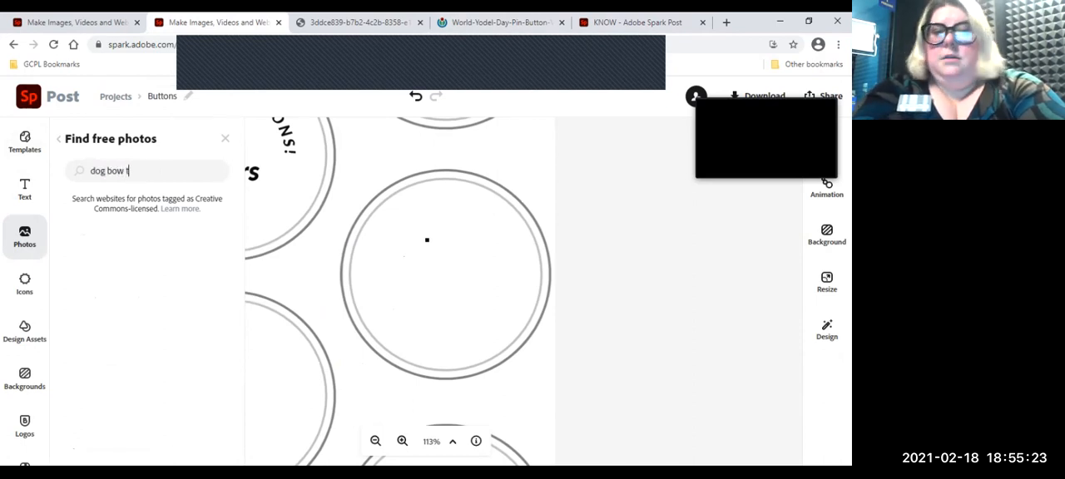
key(Return)
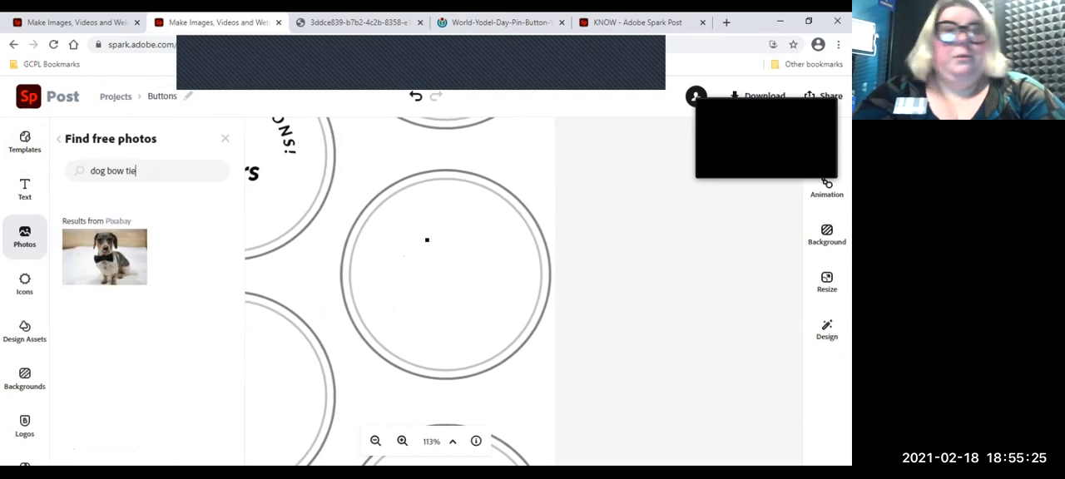
click(105, 257)
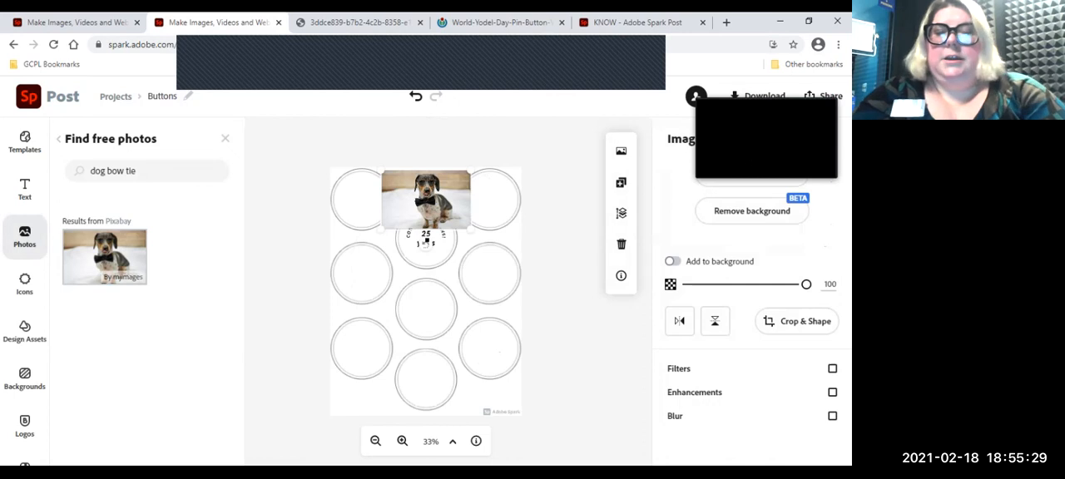
drag(426, 200, 478, 198)
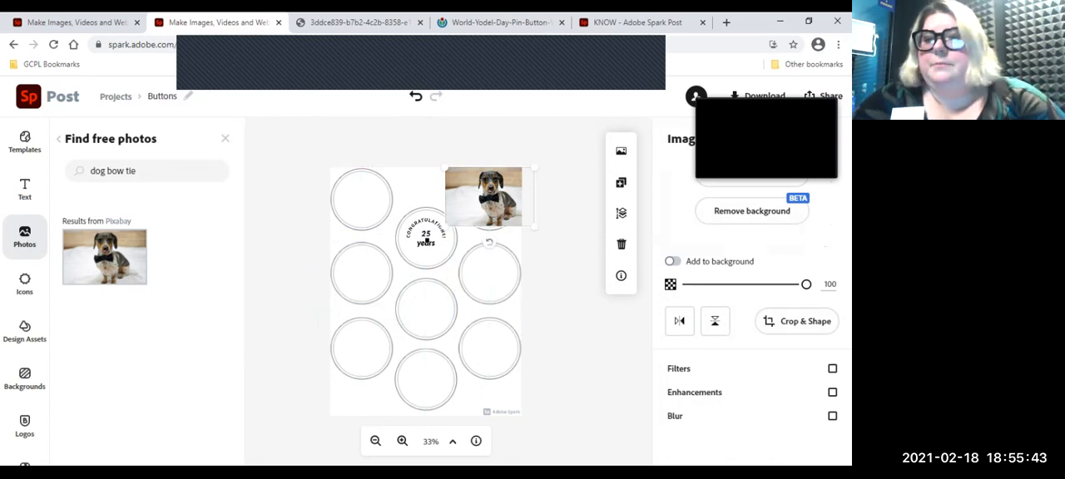
Step: Try cropping away the lower half of the dog photo and undo that crop
click(797, 322)
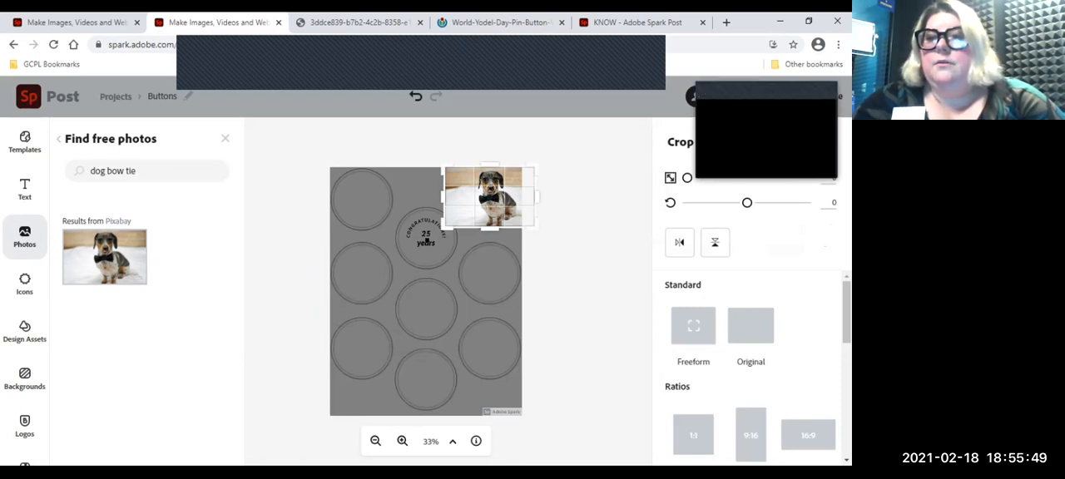
click(794, 142)
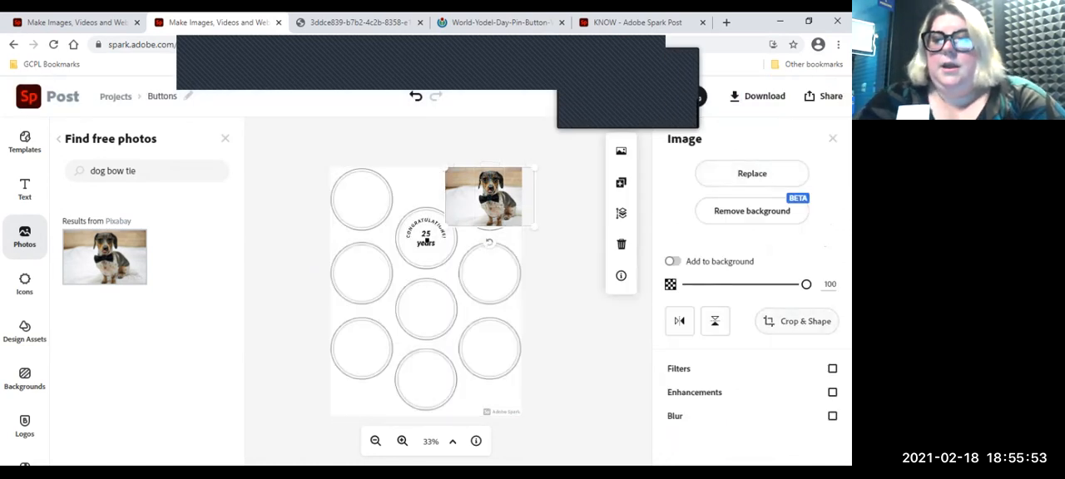
click(799, 321)
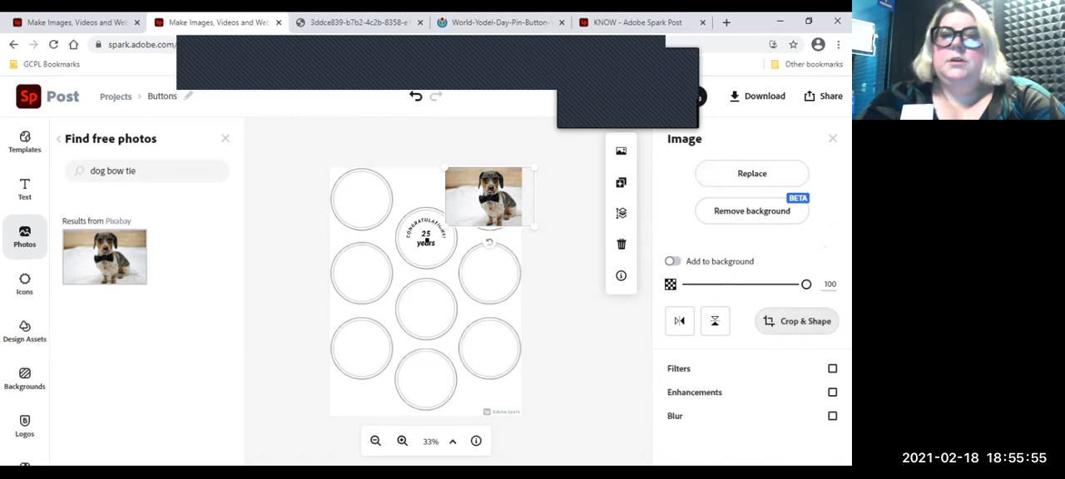
drag(490, 228, 490, 193)
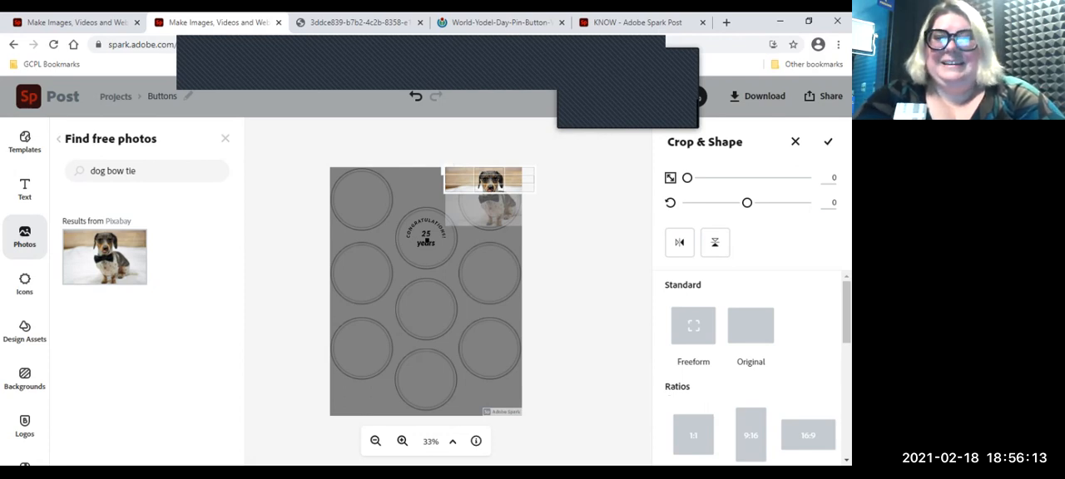
click(415, 97)
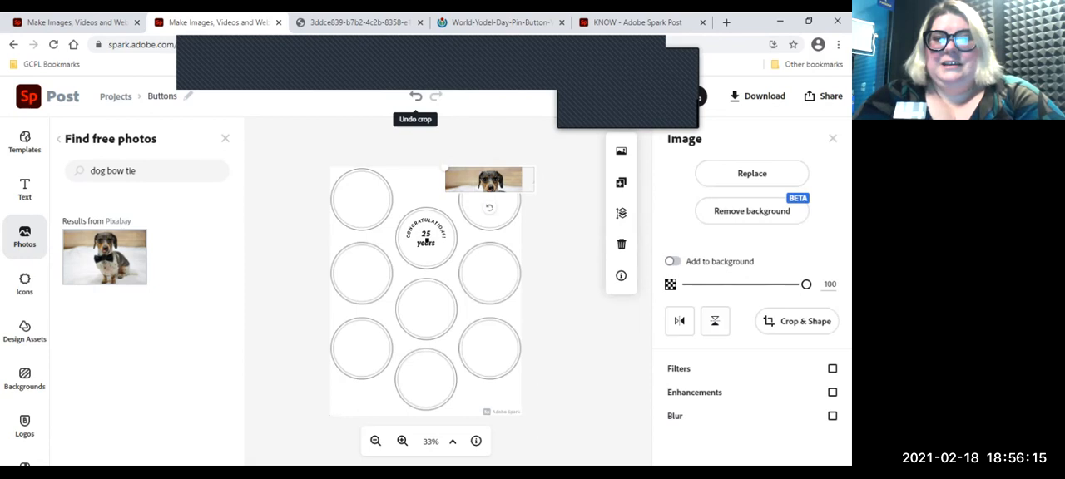
click(415, 96)
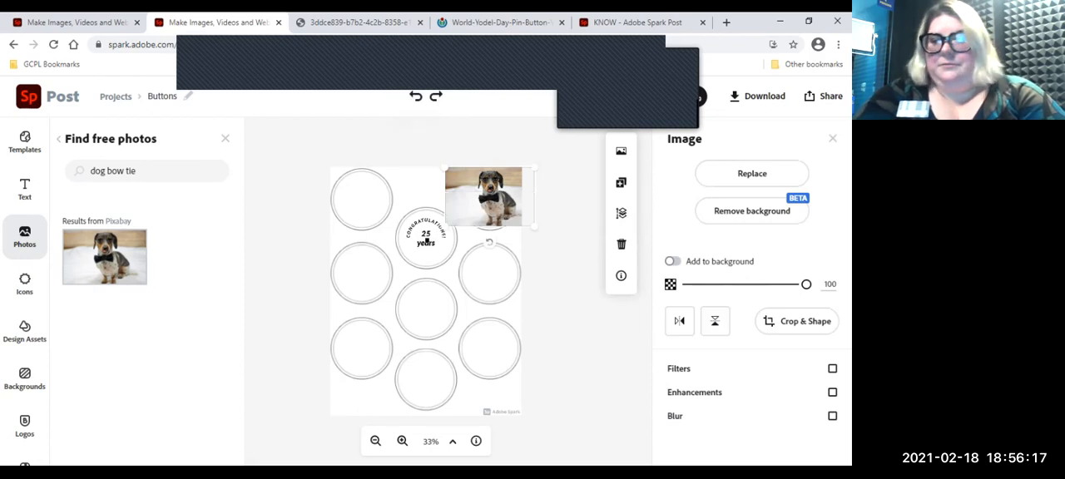
Step: Crop the dog photo to the circle shape, keeping the dog within it, and apply the crop
click(798, 321)
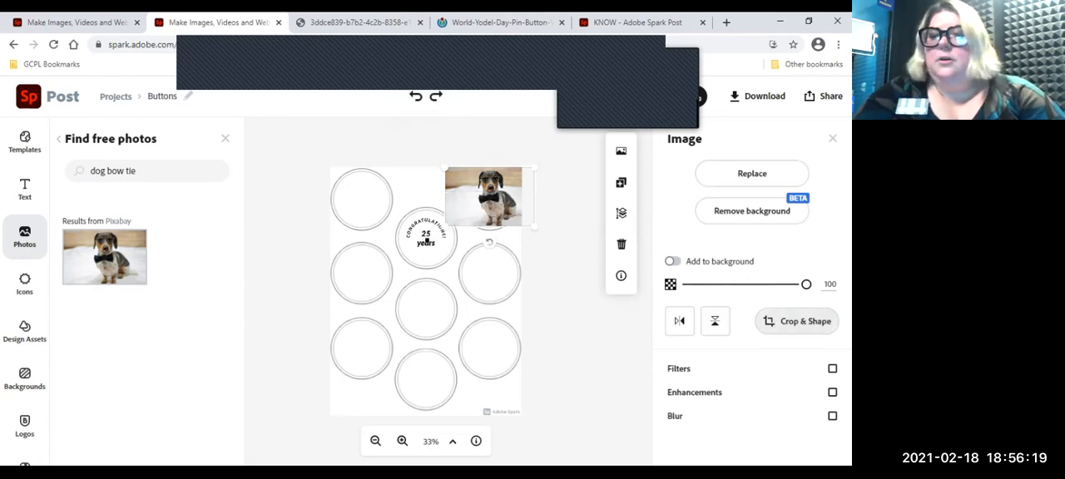
scroll(749, 366, down, 3)
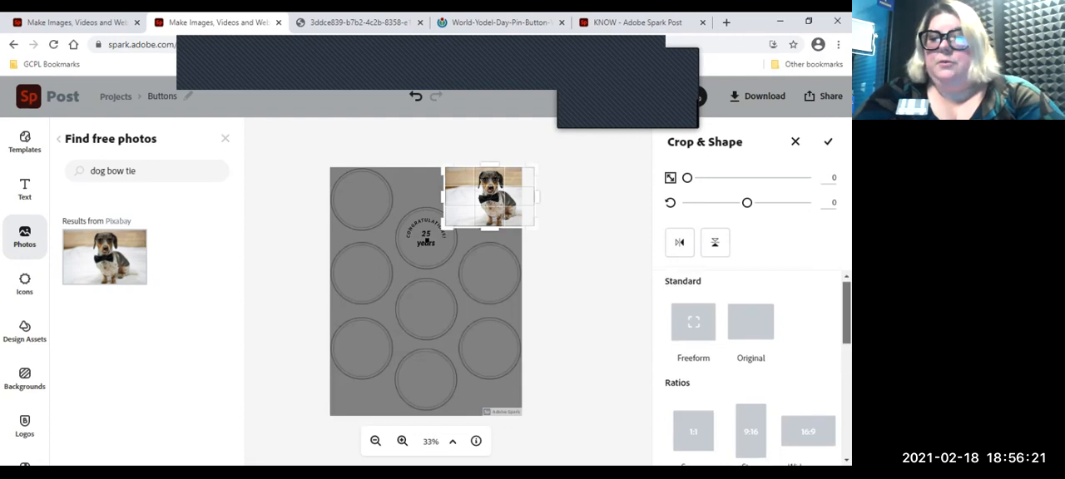
scroll(749, 366, down, 5)
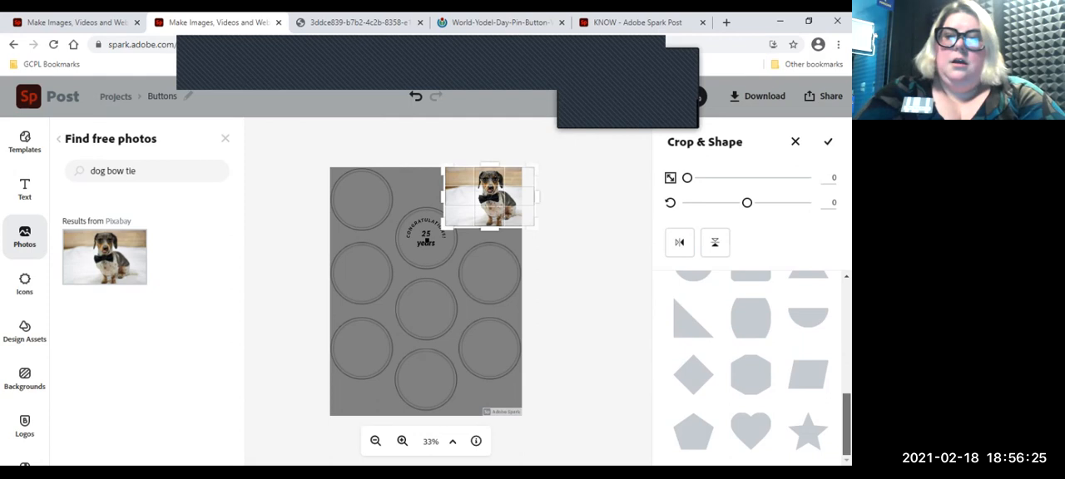
scroll(749, 366, up, 3)
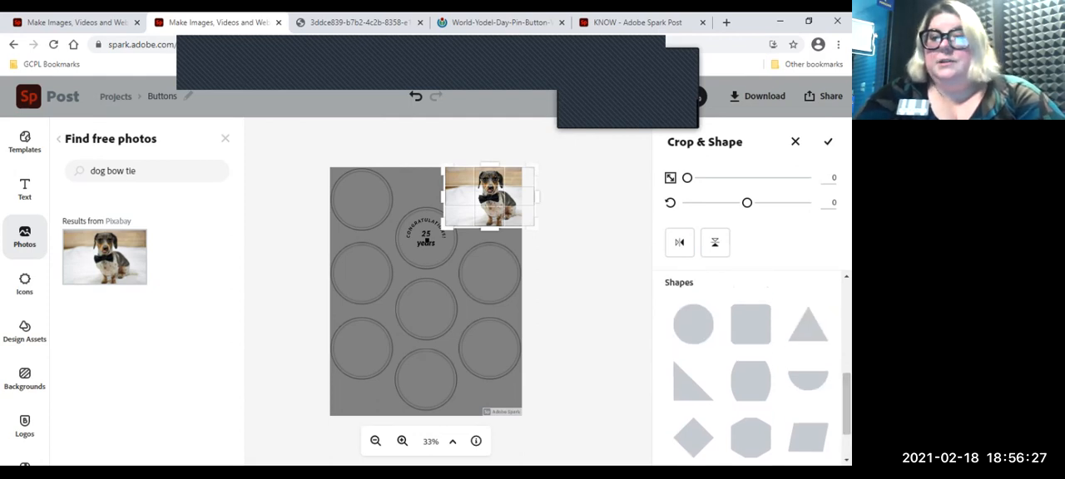
click(693, 324)
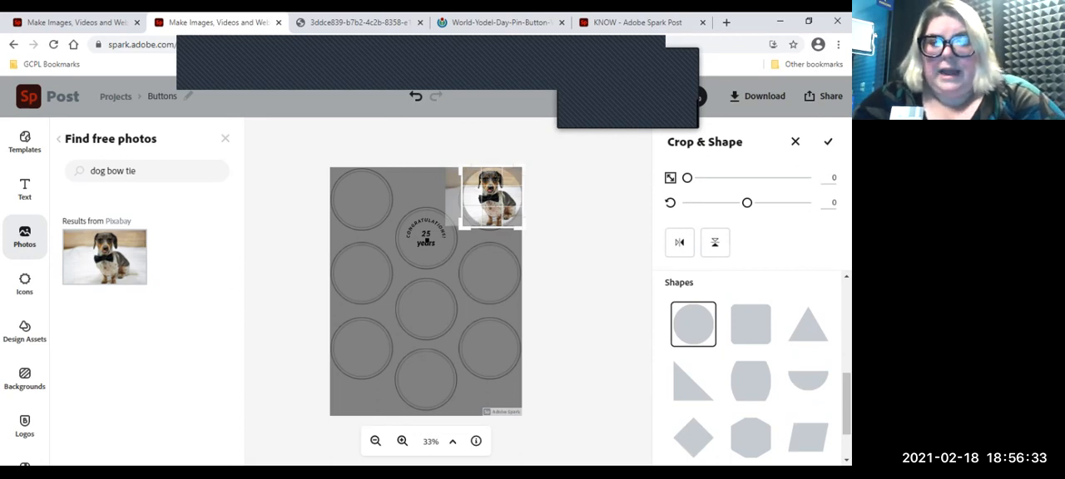
mouse_move(491, 198)
mouse_down()
mouse_move(509, 199)
mouse_move(484, 198)
mouse_move(494, 199)
mouse_up()
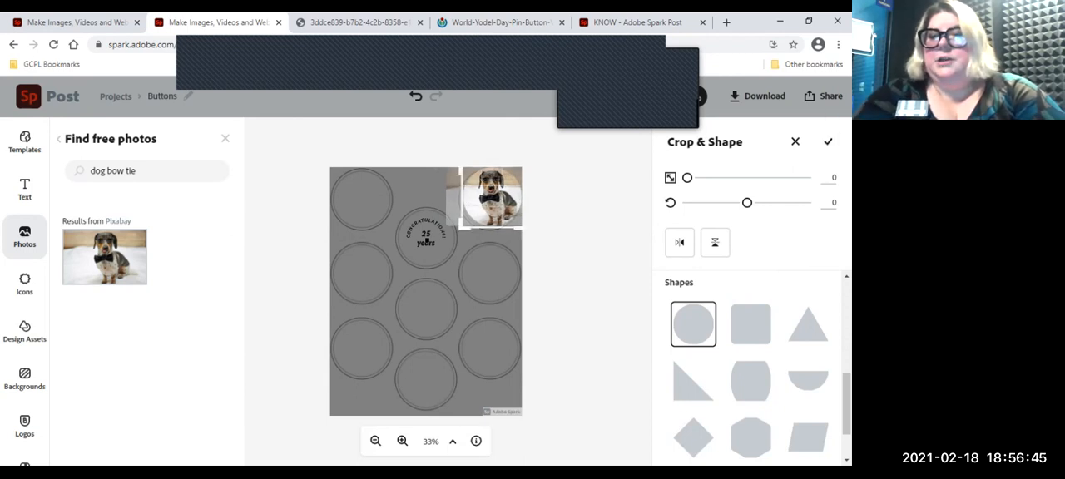
click(828, 141)
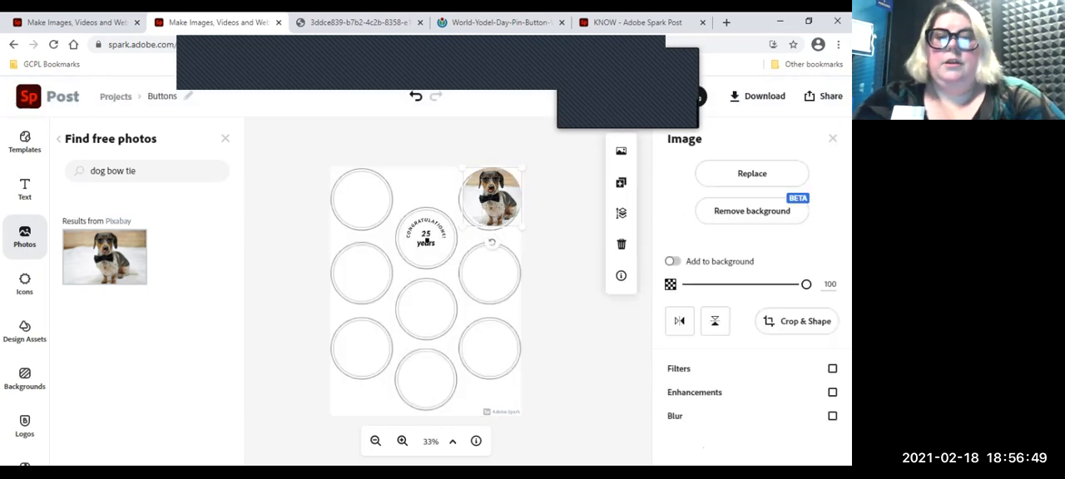
Step: Nudge the round dog photo until it sits centered within the top circle of the right-hand column
scroll(426, 241, up, 3)
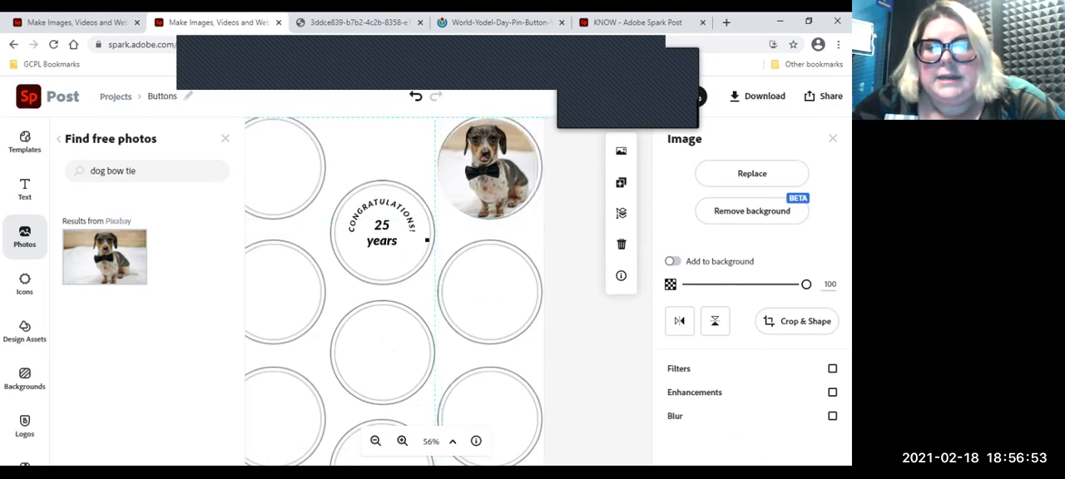
key(Right)
key(Right)
key(Right)
key(Right)
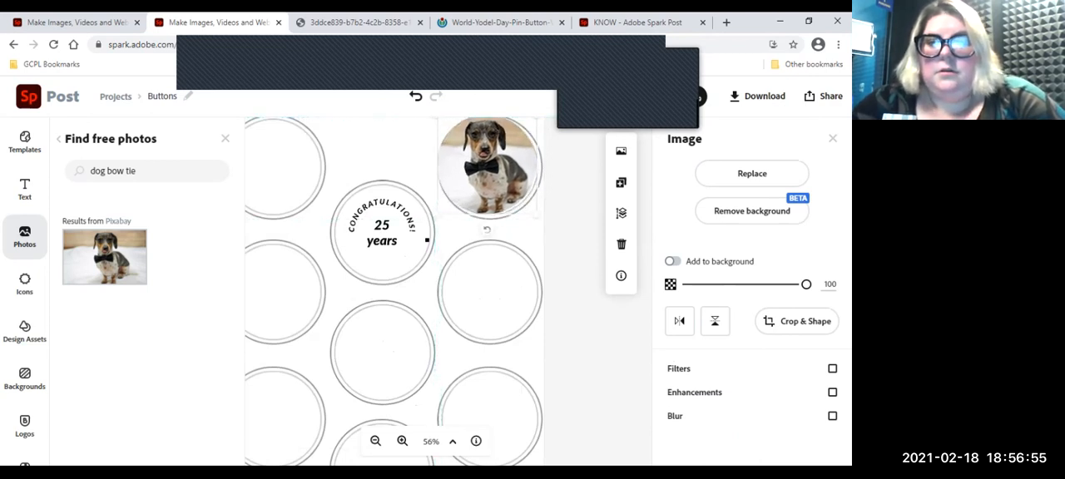
key(Right)
key(Right)
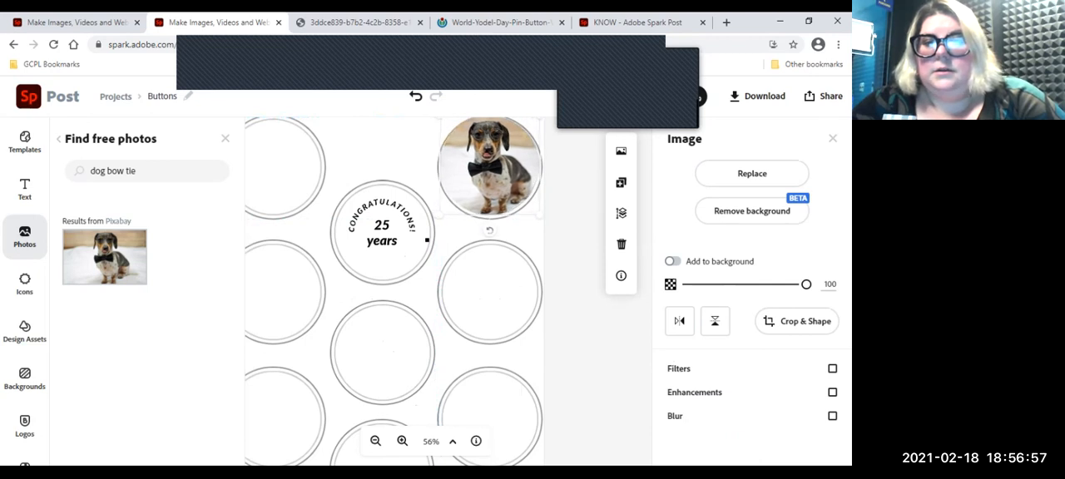
key(Right)
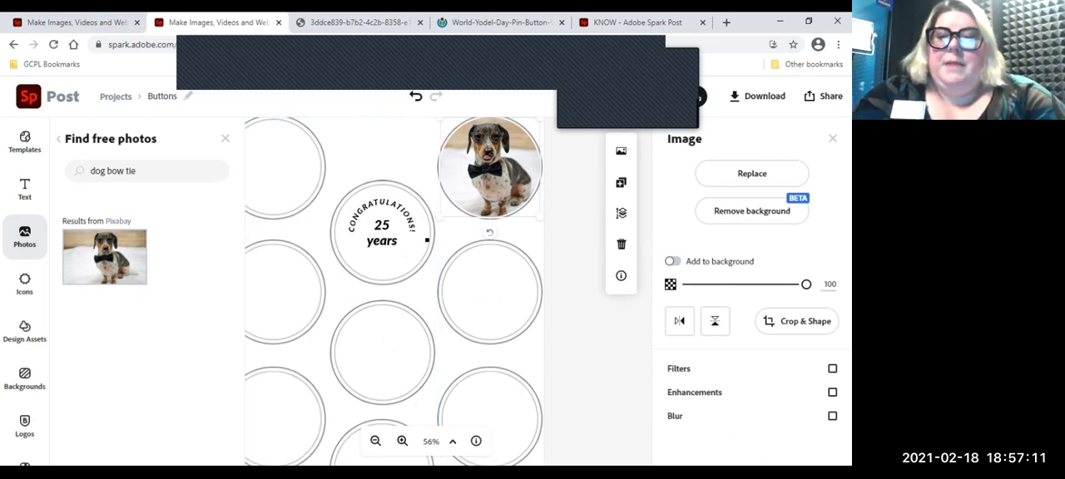
Step: Try flipping the round dog photo horizontally and vertically, and flip it back to its original orientation
click(680, 321)
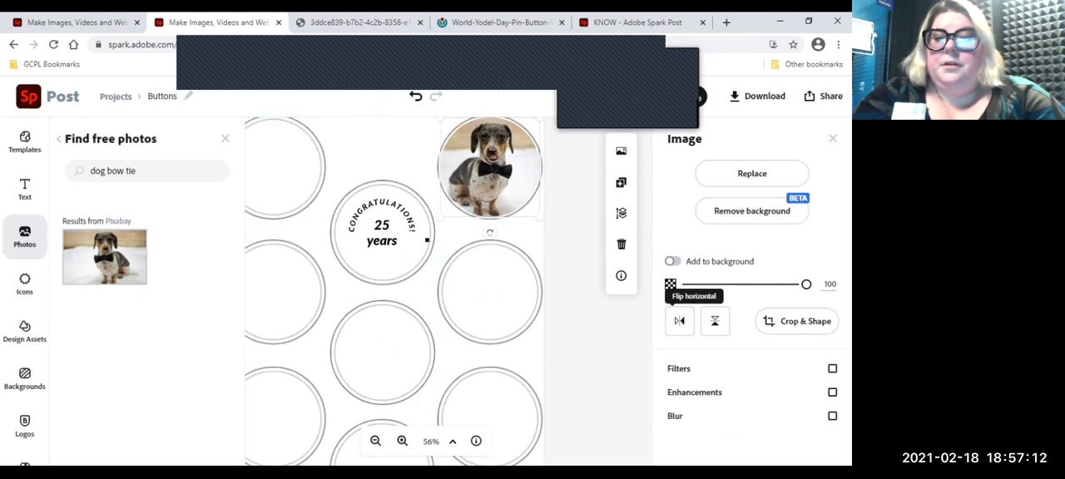
click(715, 321)
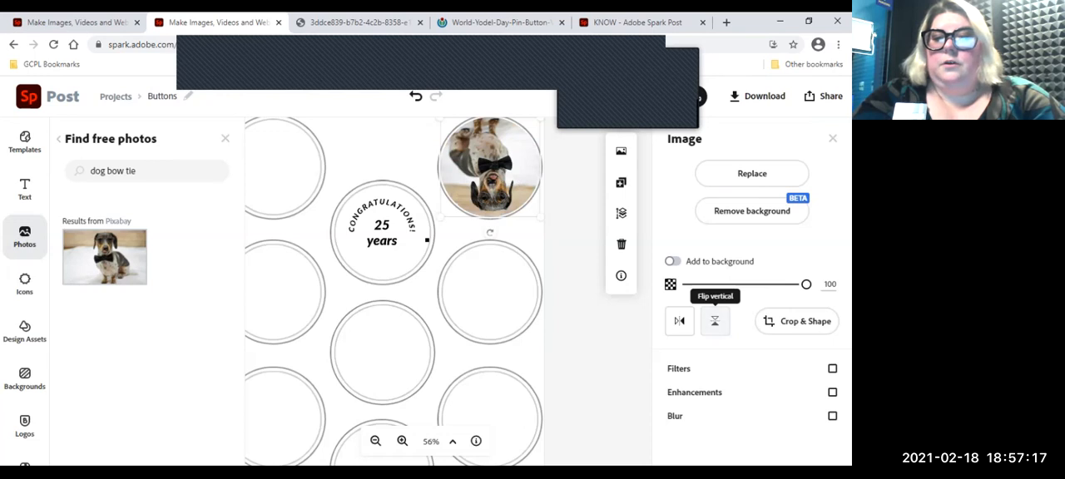
click(715, 321)
click(679, 322)
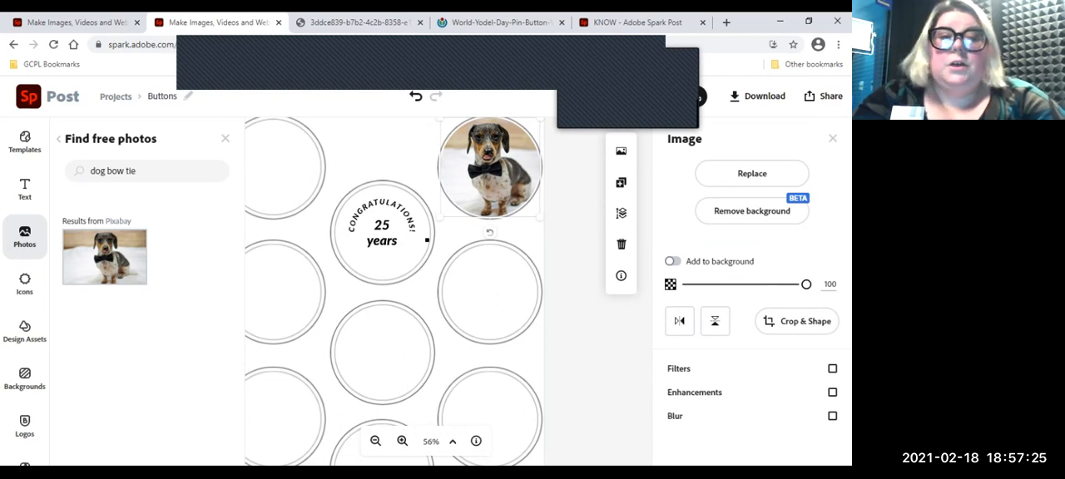
Step: Clear the photo search text and search the icon library for "food"
drag(136, 170, 25, 142)
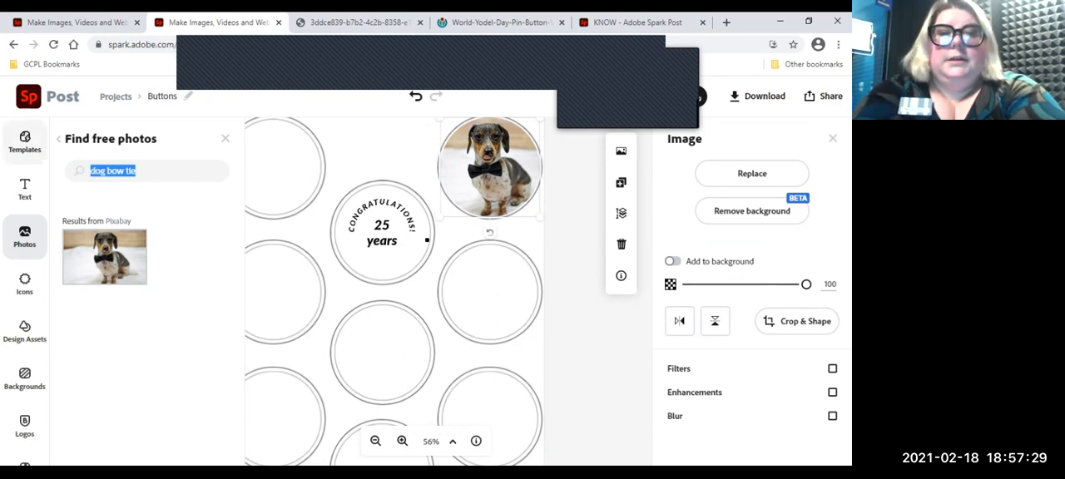
key(BackSpace)
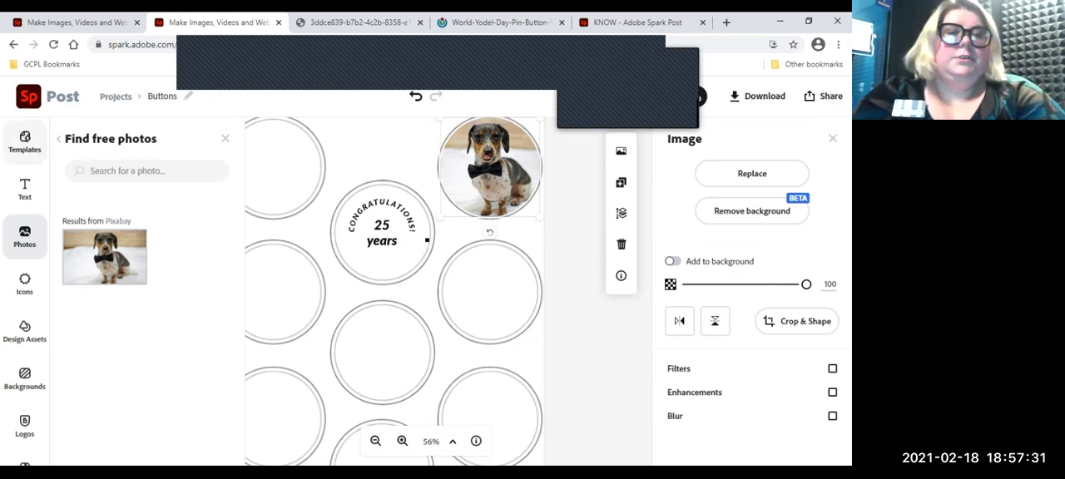
click(24, 284)
text(food)
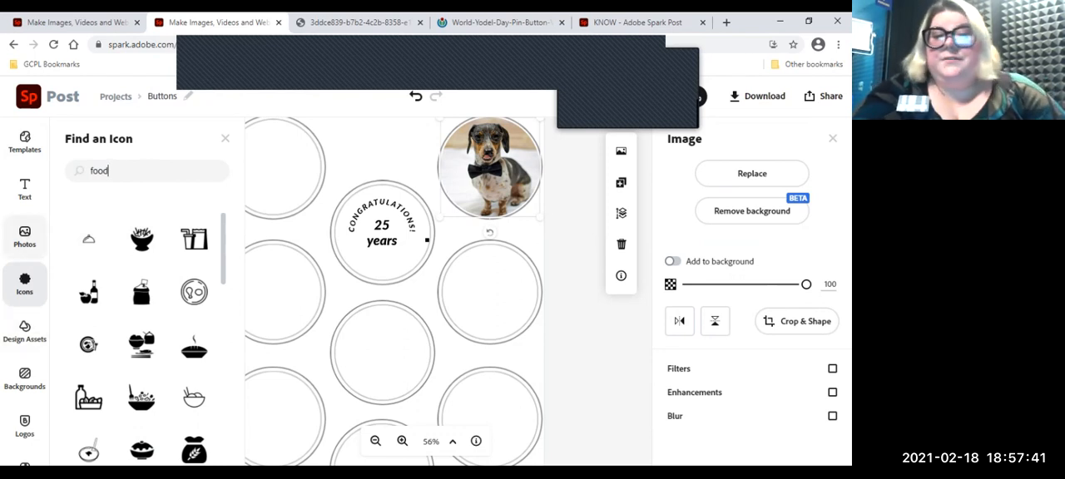
click(25, 237)
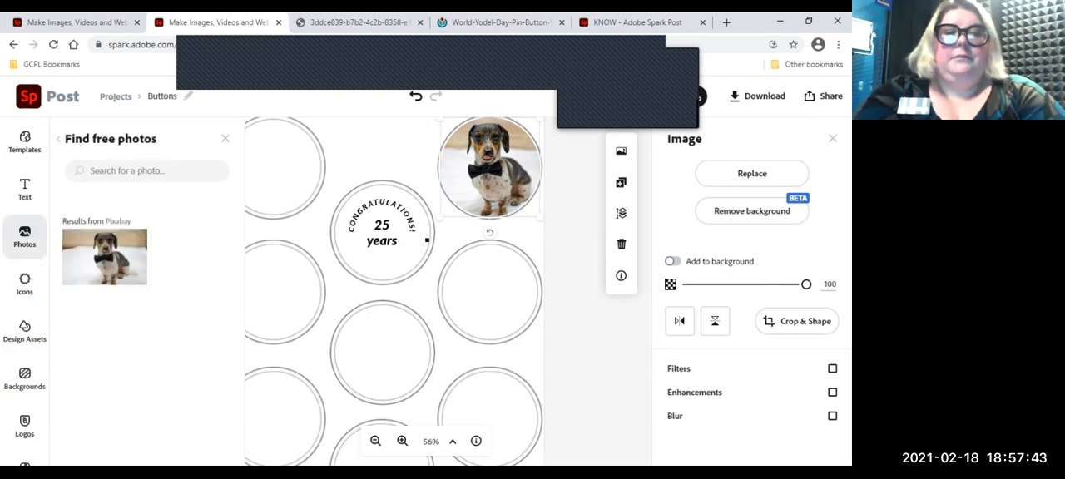
click(25, 284)
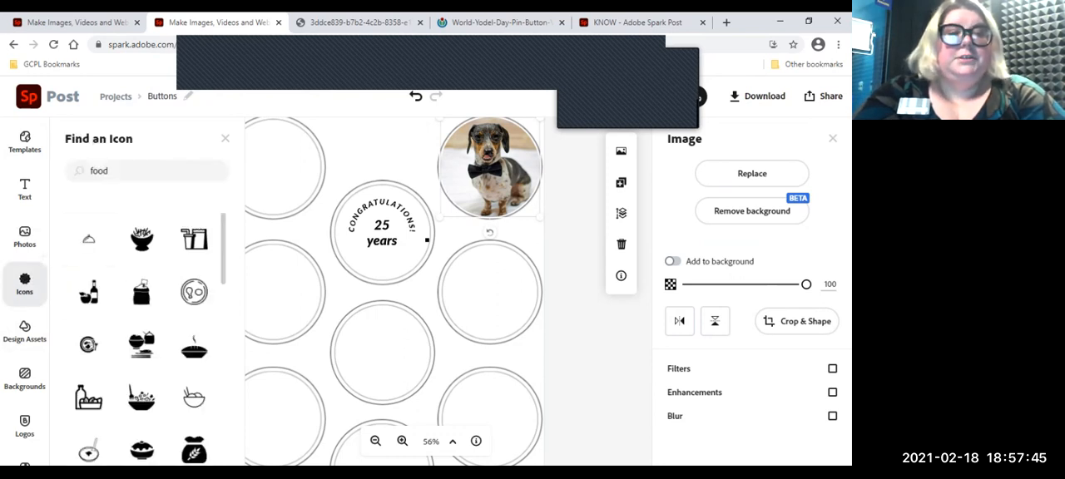
click(25, 283)
click(25, 284)
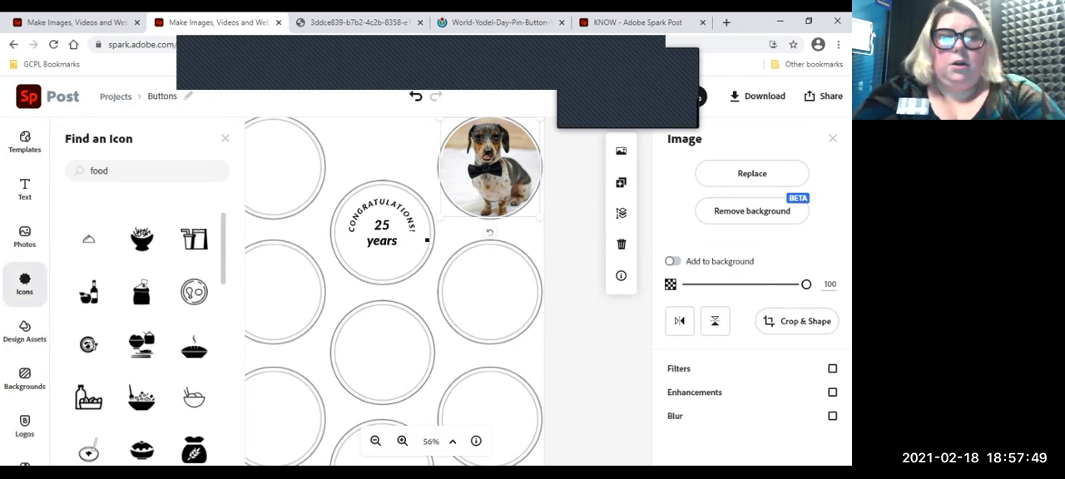
Step: Clear the icon search, check the finished KNOW button design for ideas, and search the icons for "star"
double_click(108, 170)
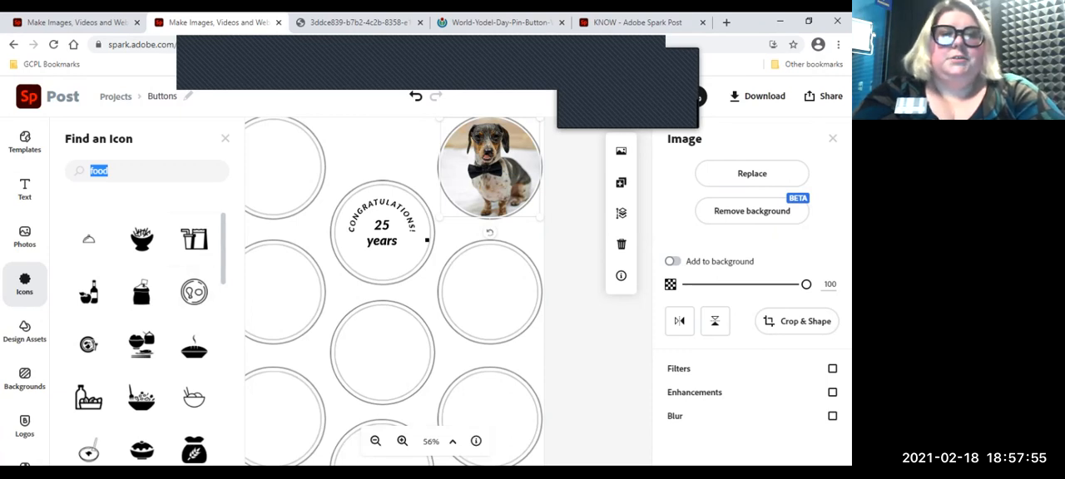
click(109, 170)
key(BackSpace)
key(BackSpace)
key(BackSpace)
key(BackSpace)
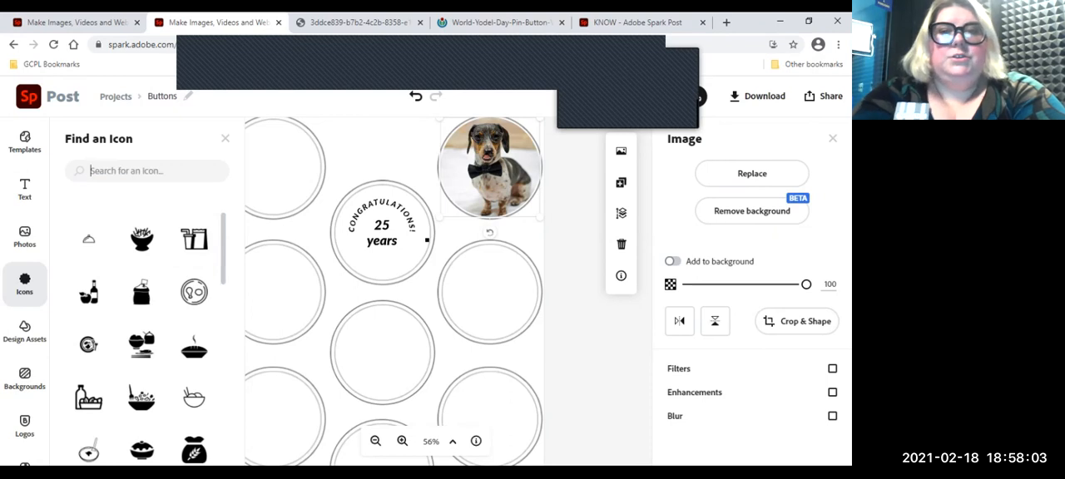
click(638, 23)
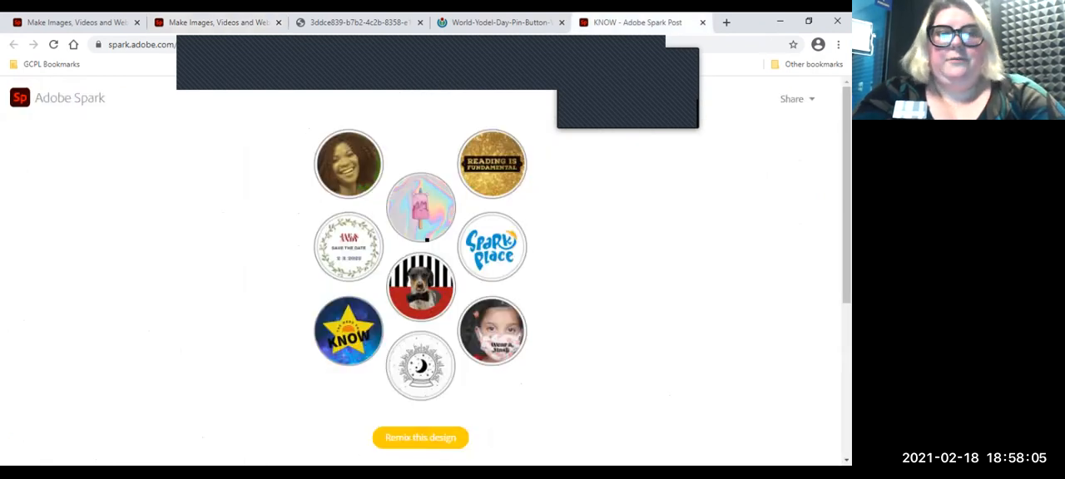
click(216, 24)
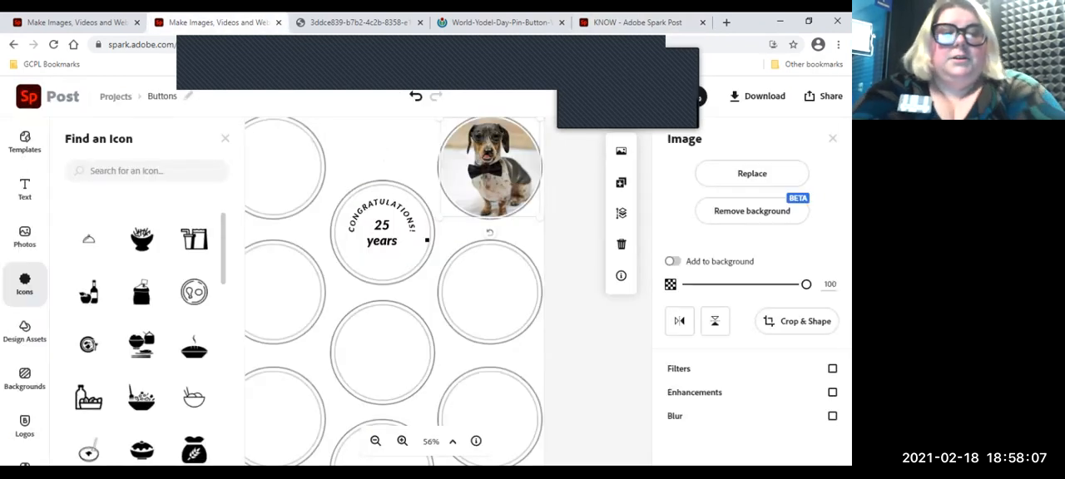
text(star)
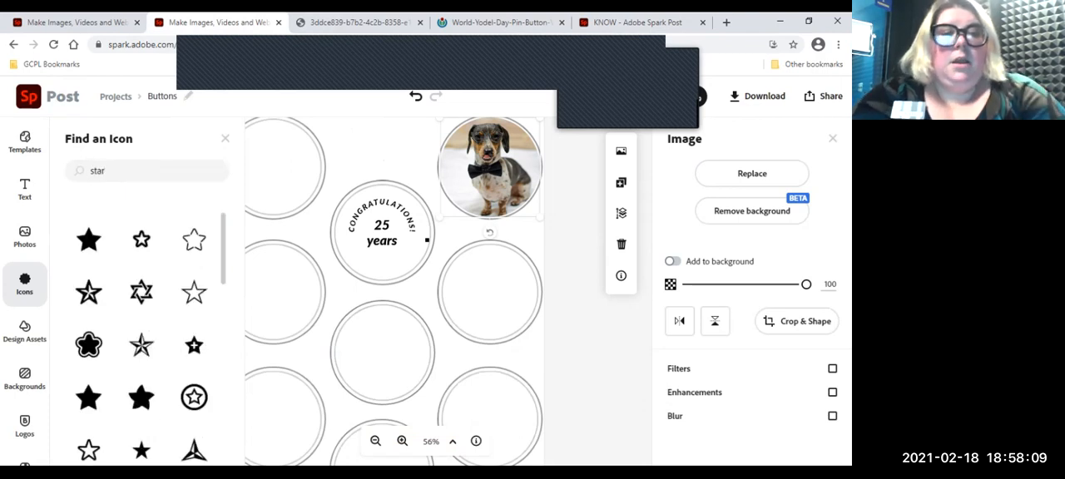
Step: Add the icon of a star with stripes beside it and place it over the middle circle of the center column
scroll(144, 441, down, 5)
scroll(143, 441, down, 5)
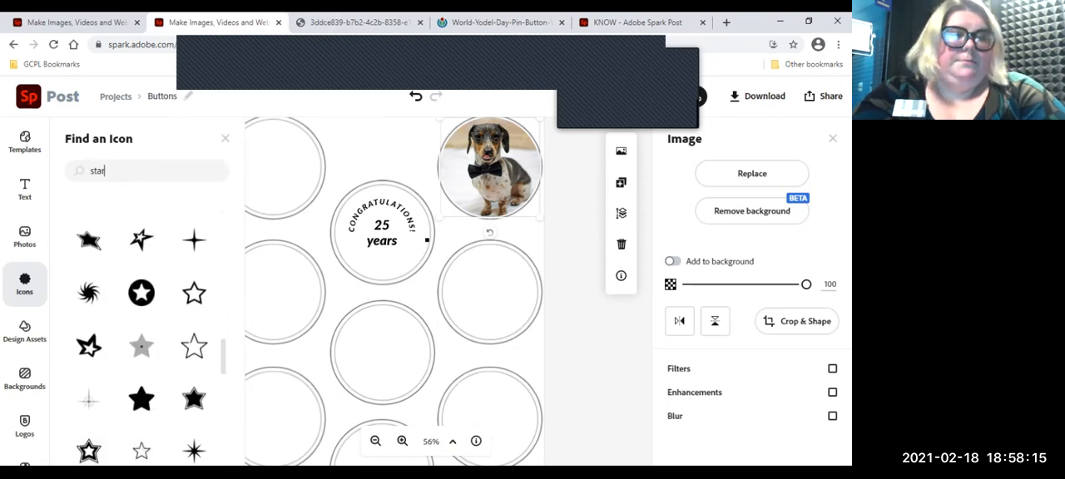
scroll(143, 341, down, 2)
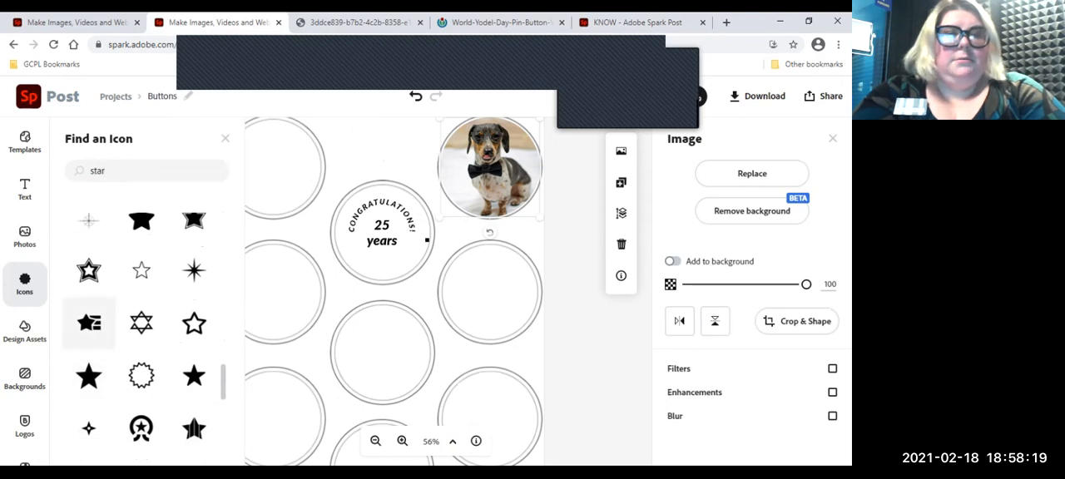
click(626, 22)
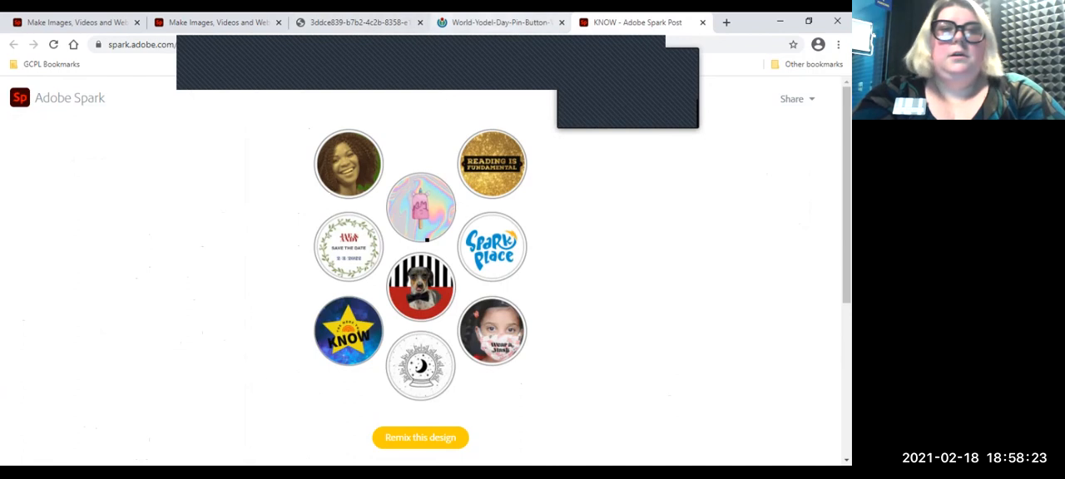
click(220, 22)
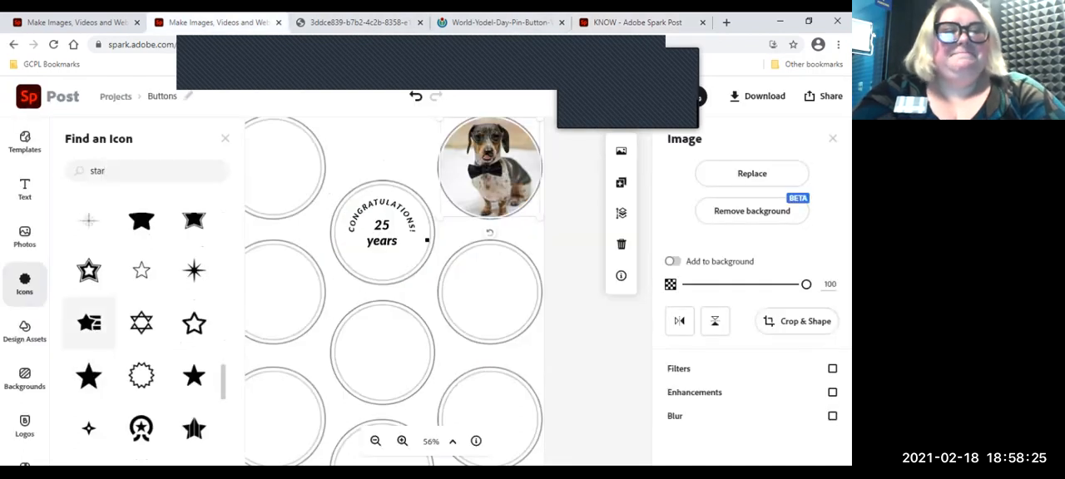
click(90, 322)
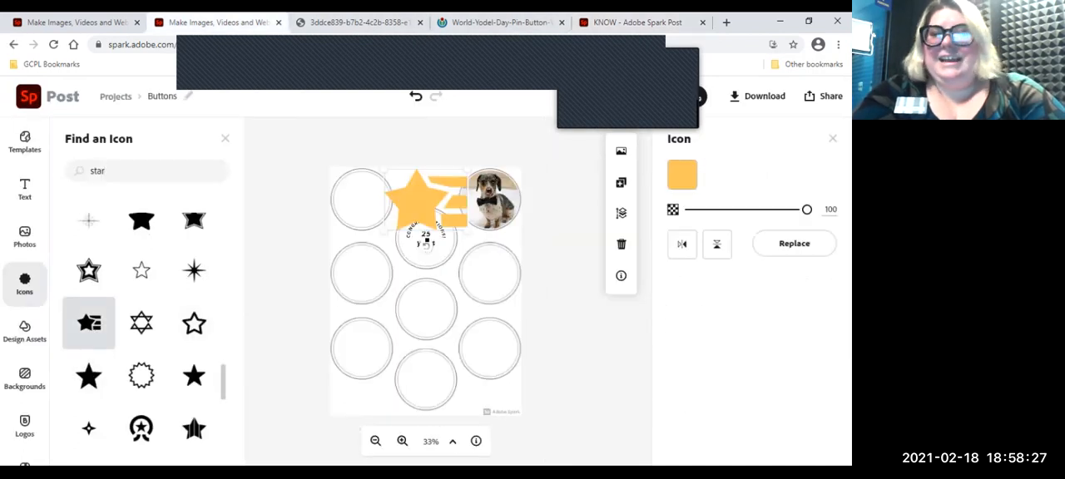
drag(416, 200, 429, 298)
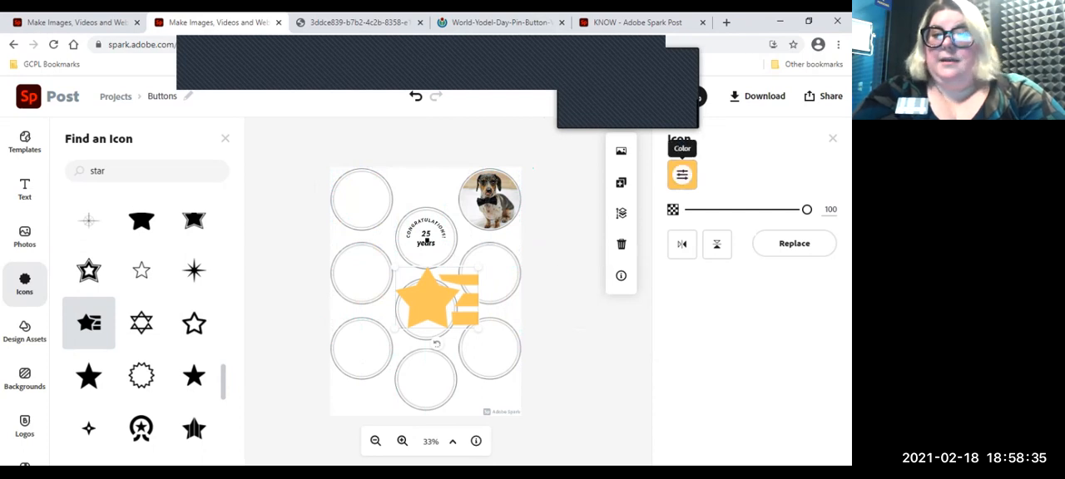
Step: Recolor the star icon to a fully saturated yellow, keeping its opacity at 100
click(682, 174)
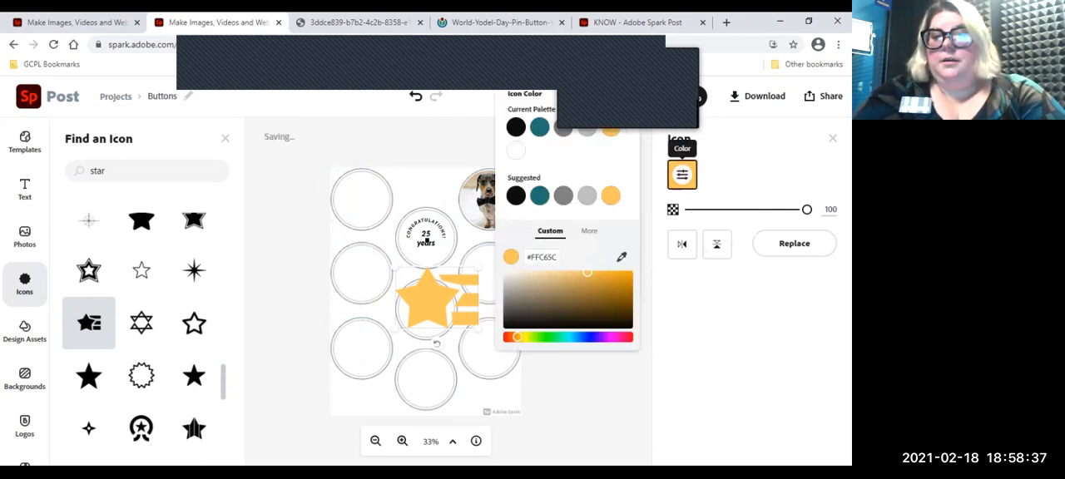
click(526, 336)
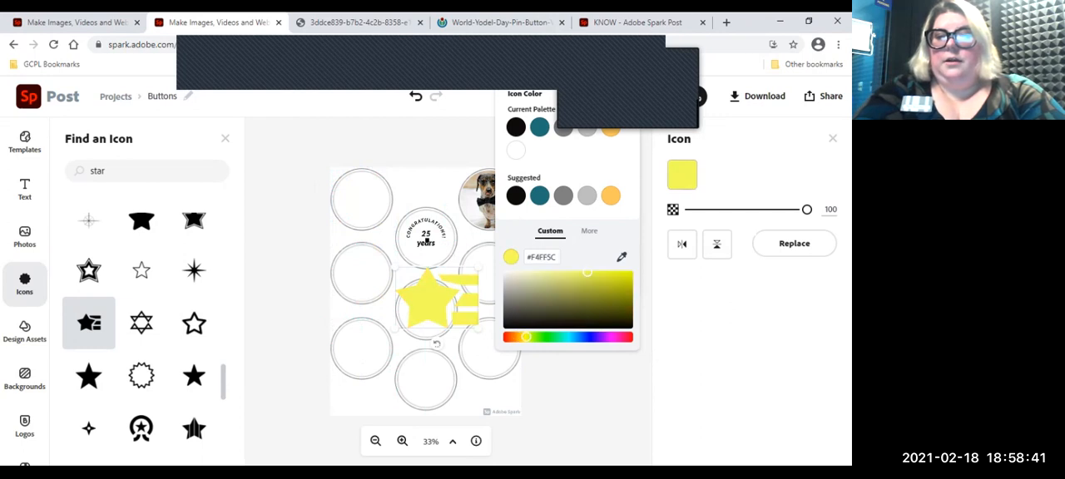
click(623, 273)
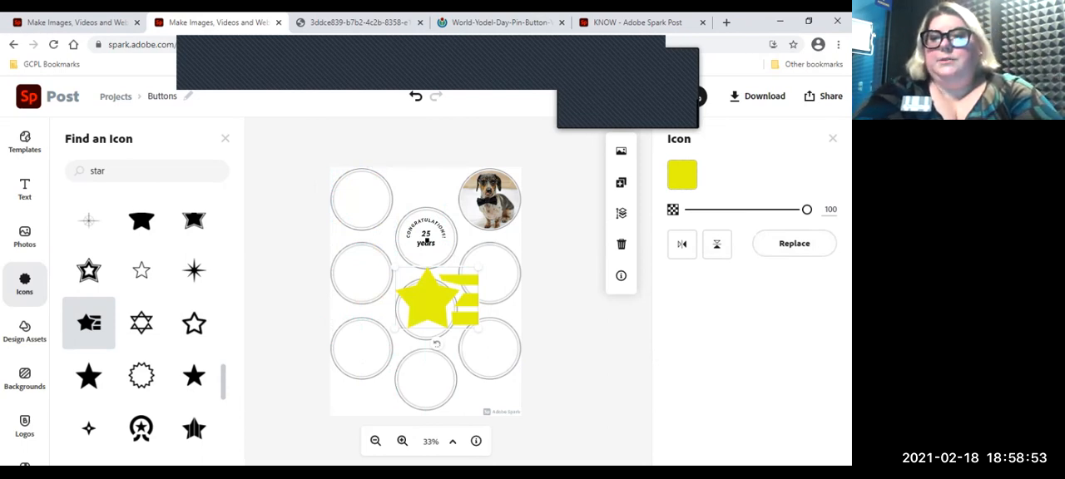
mouse_move(807, 209)
mouse_down()
mouse_move(713, 209)
mouse_move(806, 208)
mouse_up()
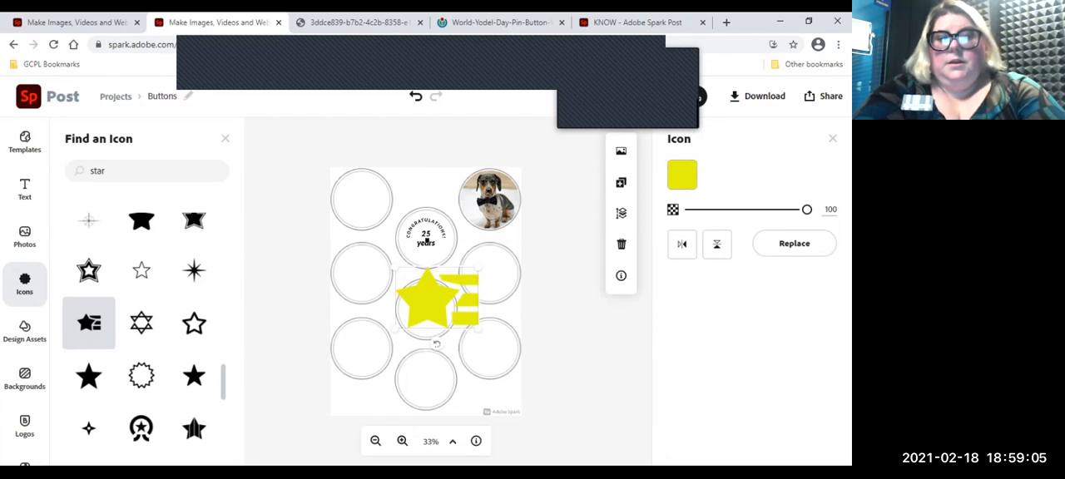
Step: Shrink the yellow star icon to fit inside the middle circle of the center column and nudge it to the center
click(224, 139)
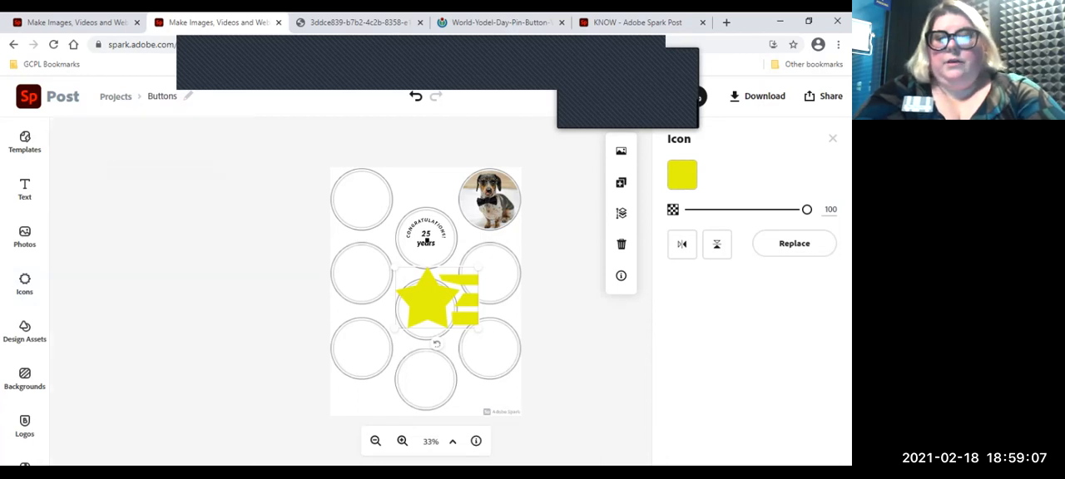
drag(479, 267, 422, 309)
key(Up)
key(Right)
key(Right)
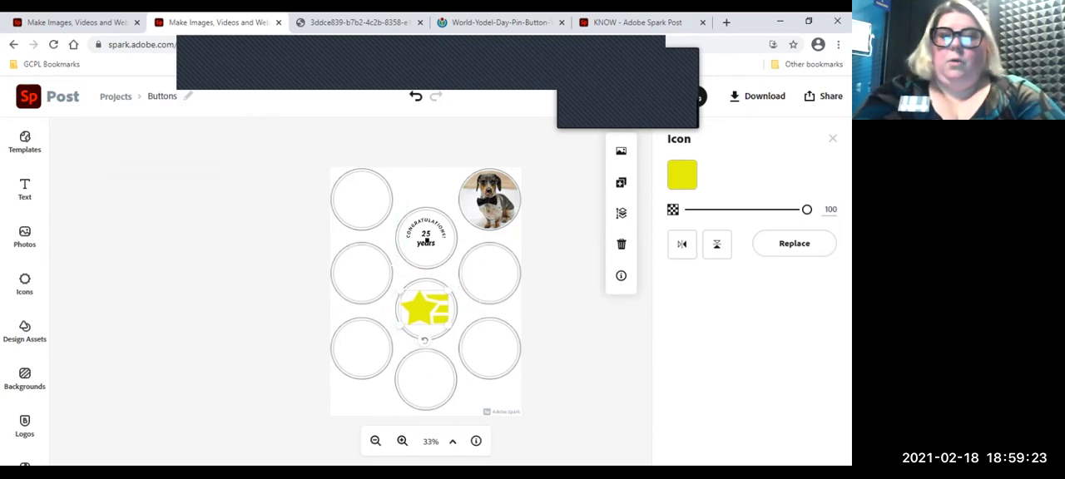
Step: Look through more star icons and the Design Assets categories, such as Illustrations, Brushes, Elements, Frames and Textures
click(25, 283)
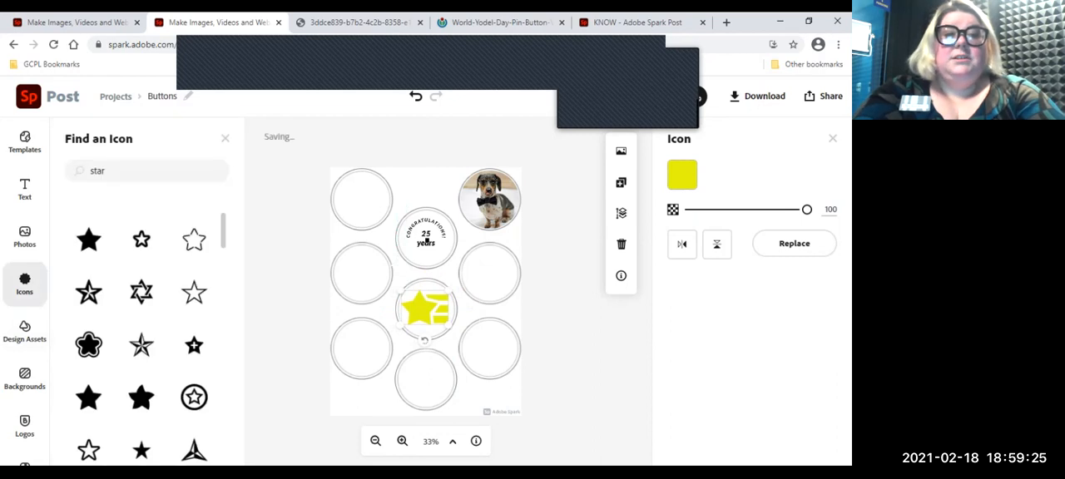
scroll(142, 333, down, 3)
scroll(144, 429, down, 10)
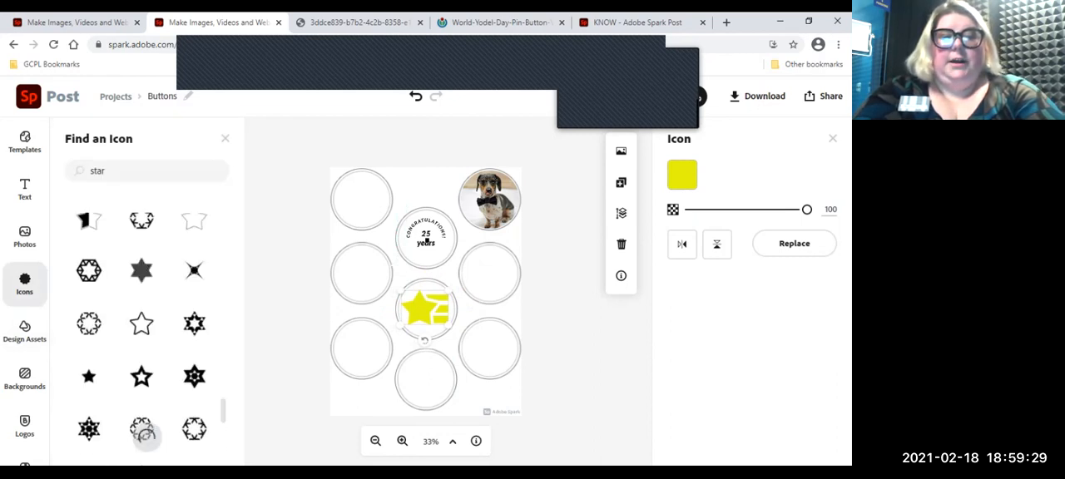
scroll(144, 431, up, 10)
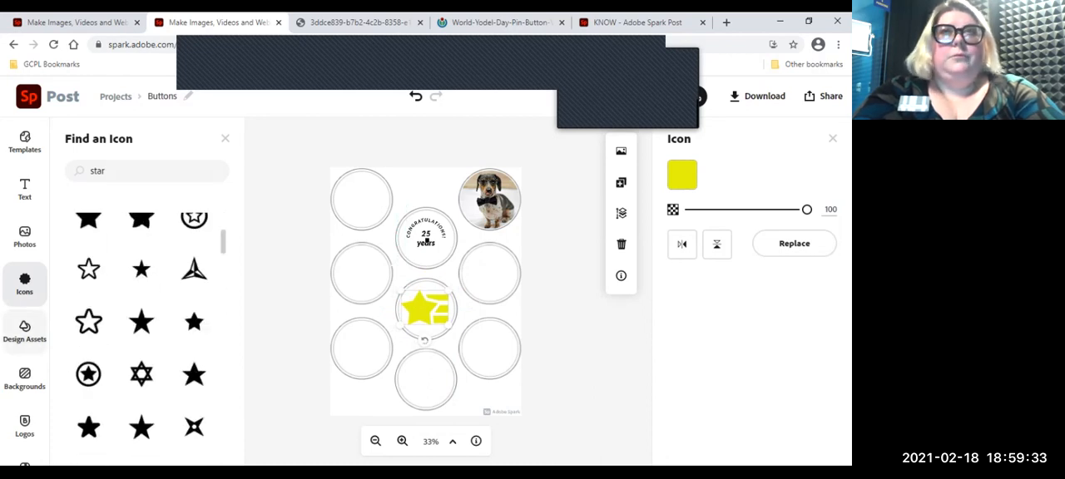
click(25, 331)
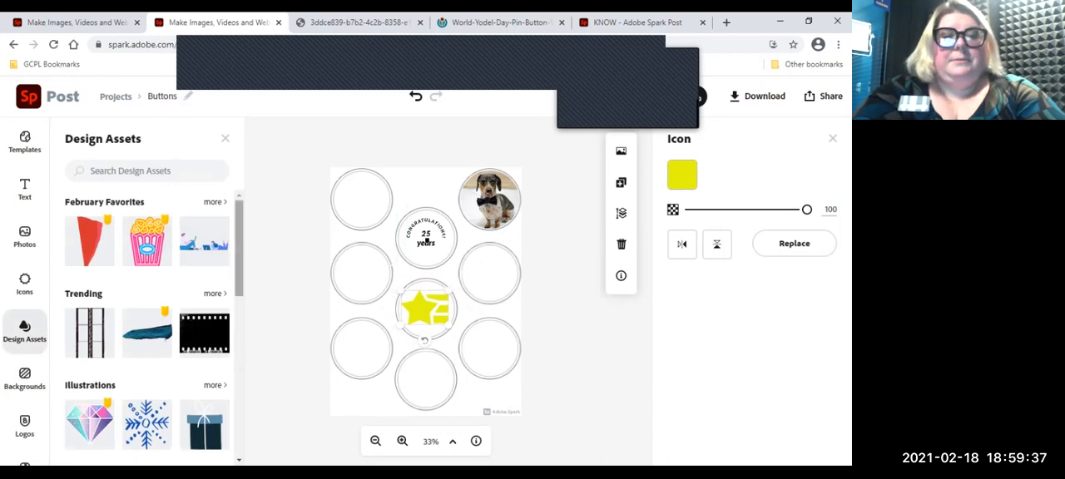
scroll(147, 325, down, 5)
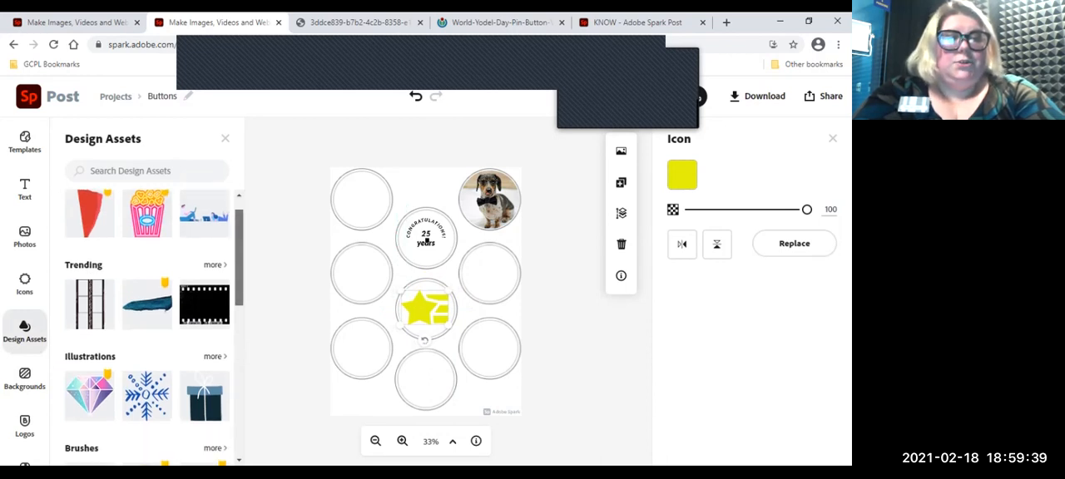
scroll(148, 325, up, 5)
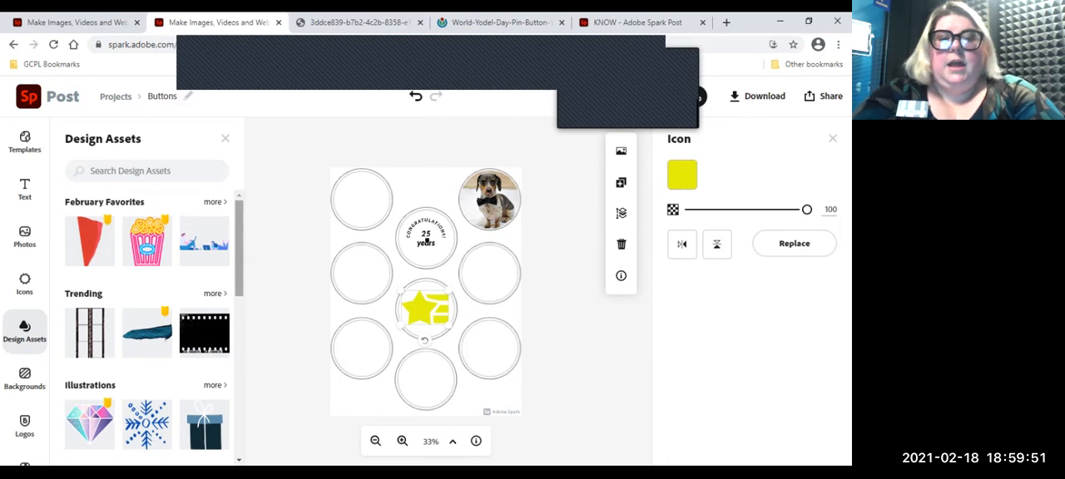
scroll(154, 325, down, 5)
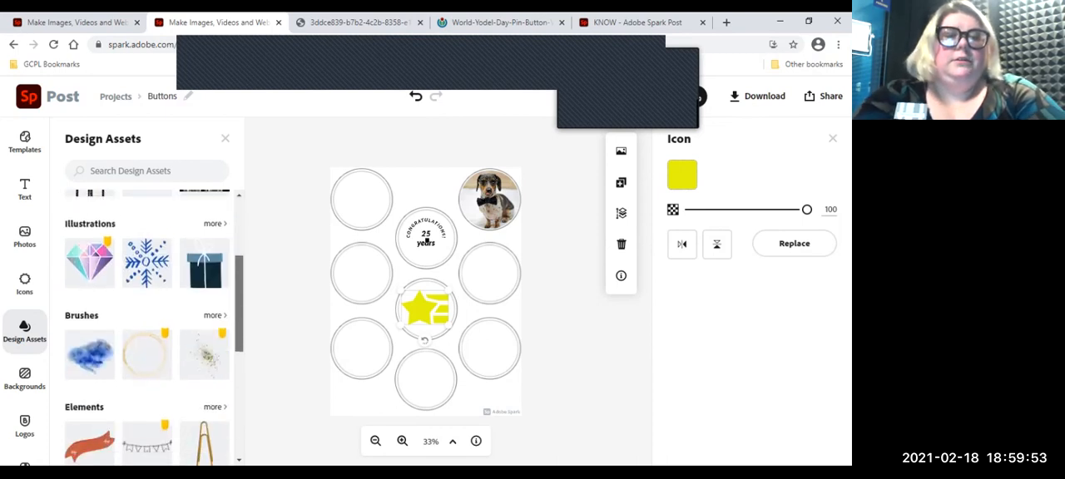
scroll(154, 325, down, 3)
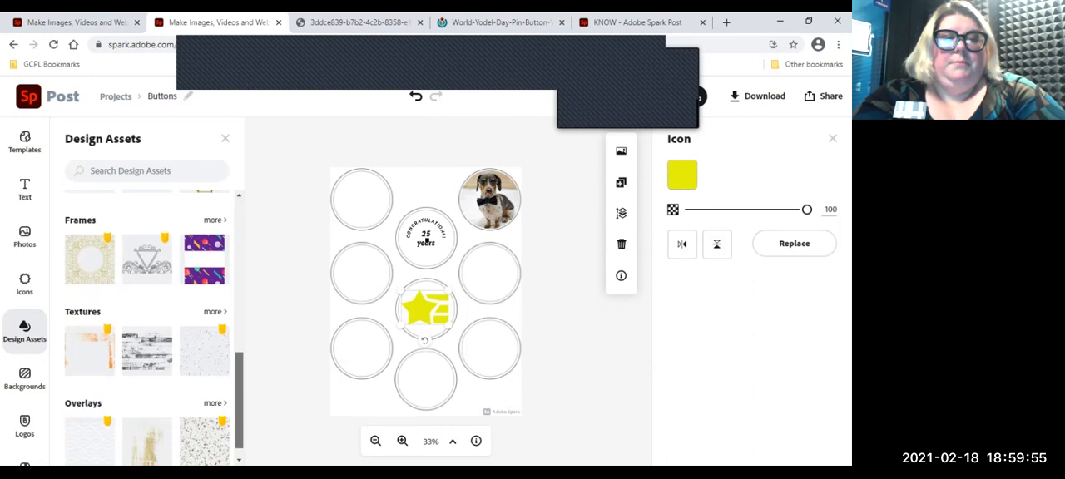
scroll(154, 325, up, 3)
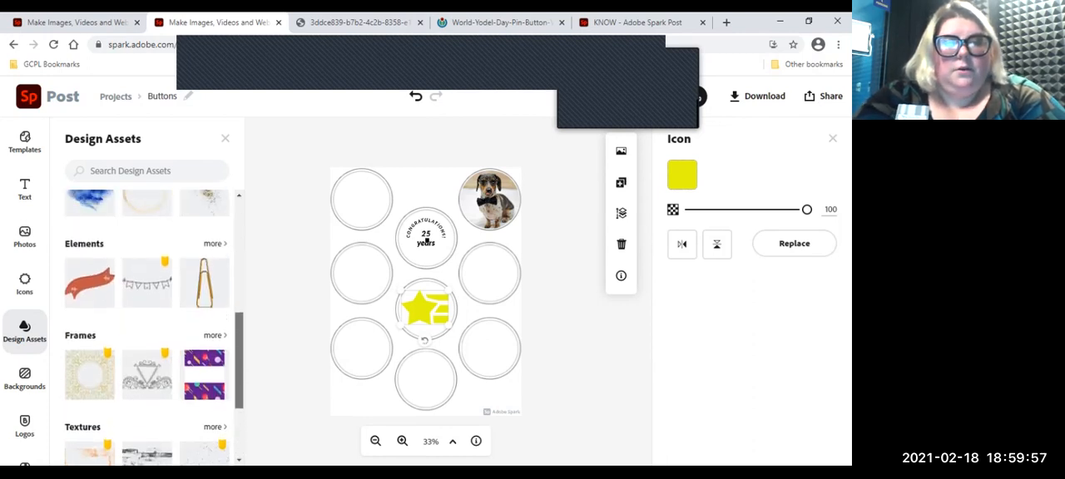
Step: Look at the finished KNOW button sheet as an example and return to the Buttons project
click(638, 22)
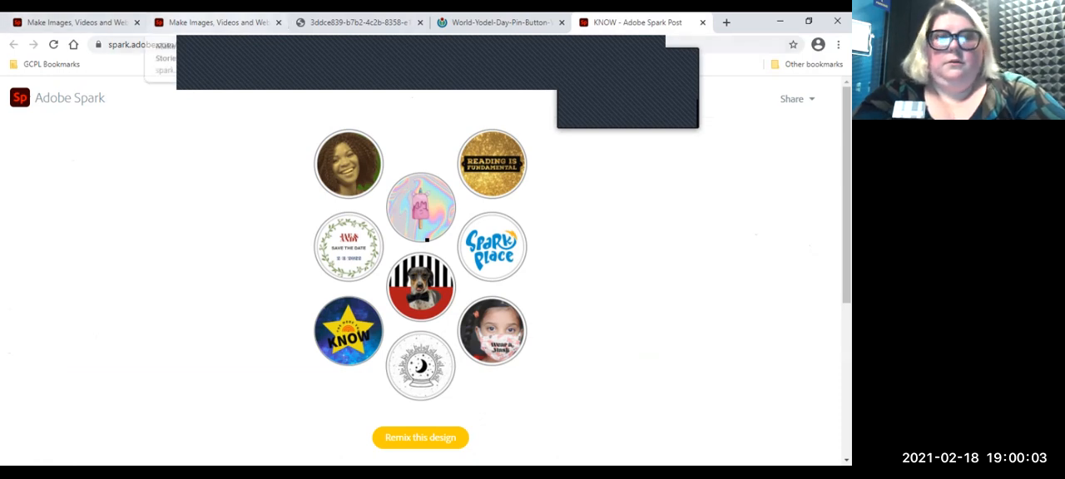
click(212, 23)
click(75, 22)
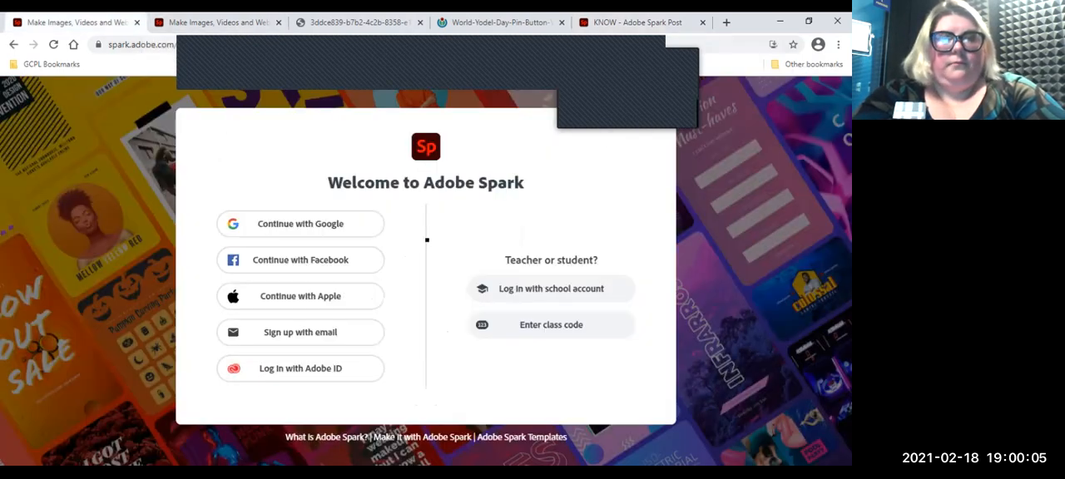
key(ctrl+Tab)
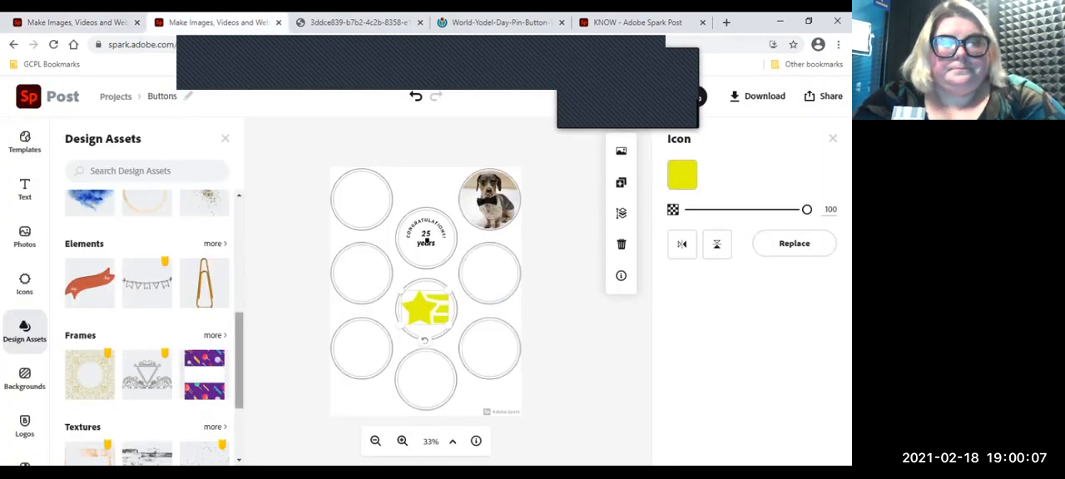
Step: Add the blue watercolor brush with gold specks, positioned from the top circle of the left column and enlarged across most of the page
scroll(154, 324, up, 1)
scroll(147, 325, up, 2)
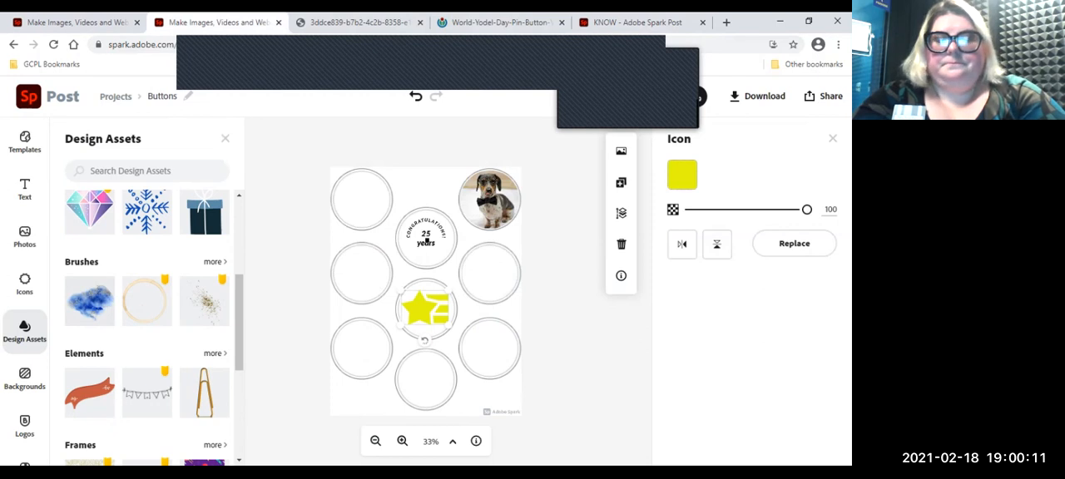
click(90, 300)
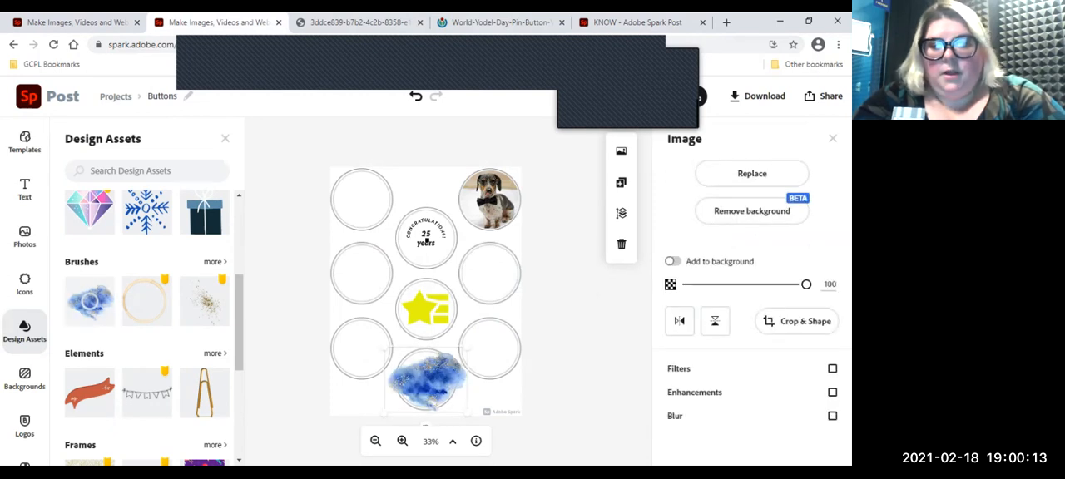
mouse_move(426, 379)
mouse_down()
mouse_move(439, 241)
mouse_move(385, 193)
mouse_move(366, 198)
mouse_up()
mouse_move(403, 233)
mouse_down()
mouse_move(367, 204)
mouse_move(539, 339)
mouse_up()
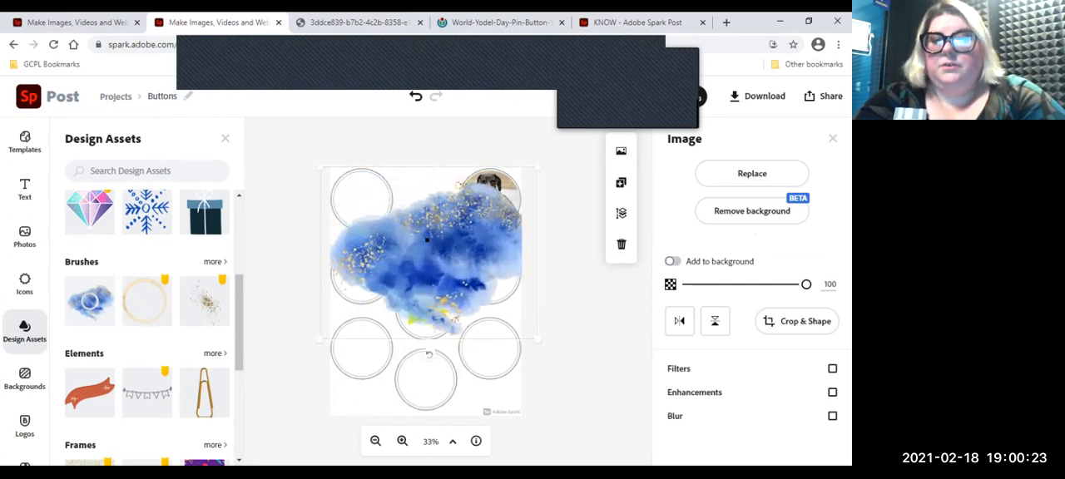
Step: Crop the watercolor brush into a star shape, trying the heart shape first
click(798, 321)
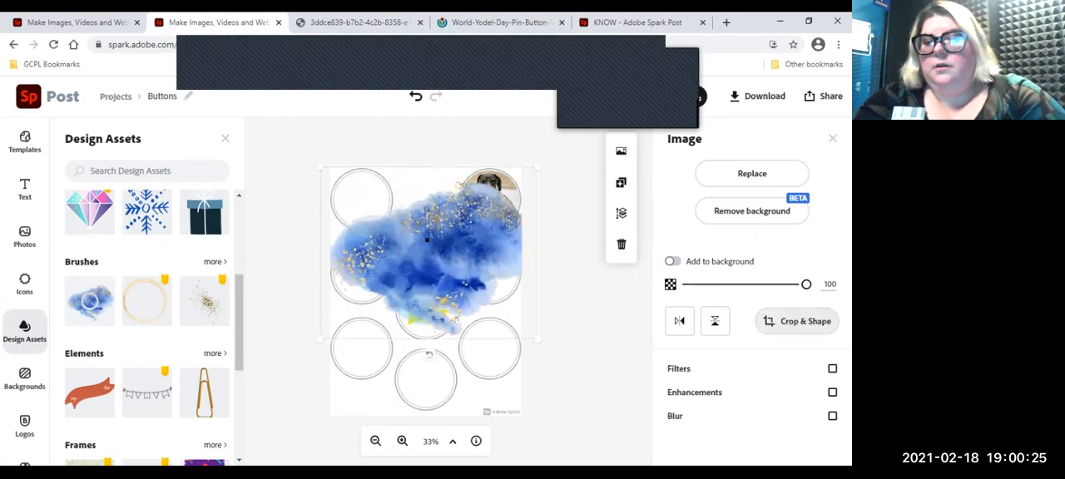
scroll(757, 366, down, 5)
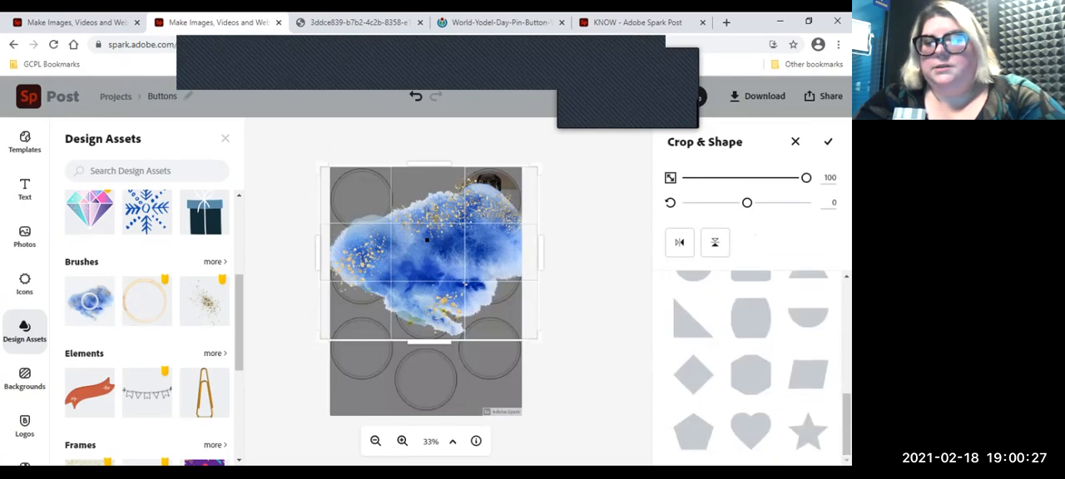
click(750, 431)
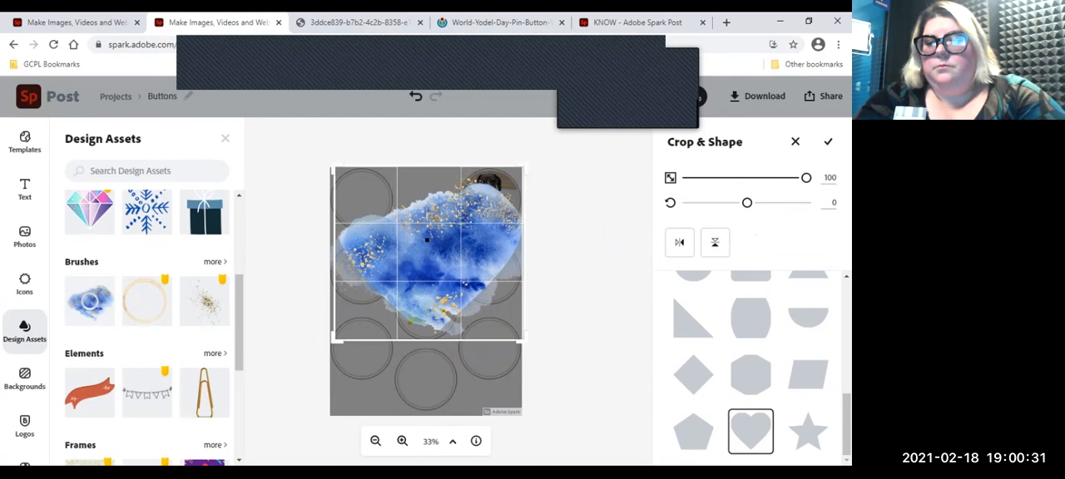
click(808, 432)
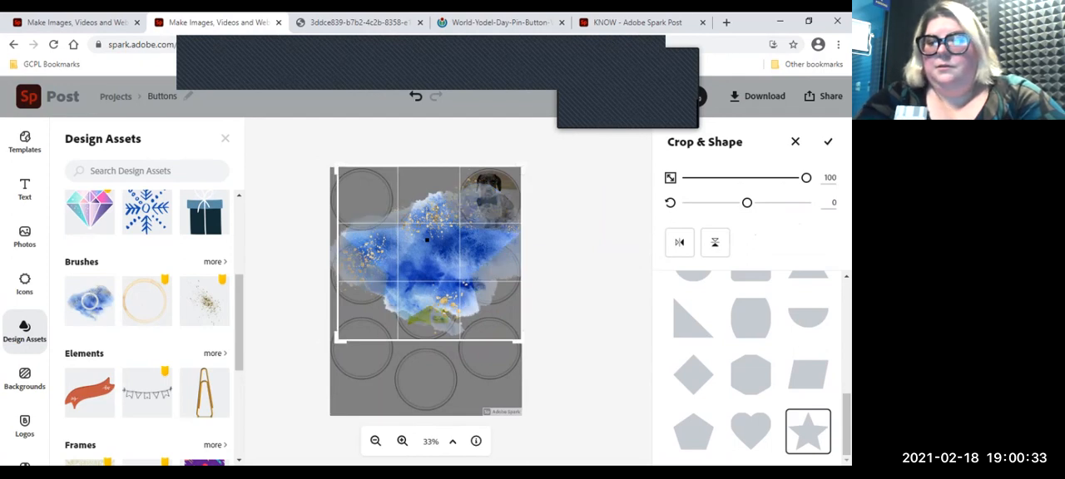
Step: Shrink the star crop to about circle size, set the image scale to 22, and fill the star with the blue watercolor
mouse_move(521, 341)
mouse_down()
mouse_move(487, 306)
mouse_move(453, 293)
mouse_move(409, 234)
mouse_up()
drag(806, 177, 713, 177)
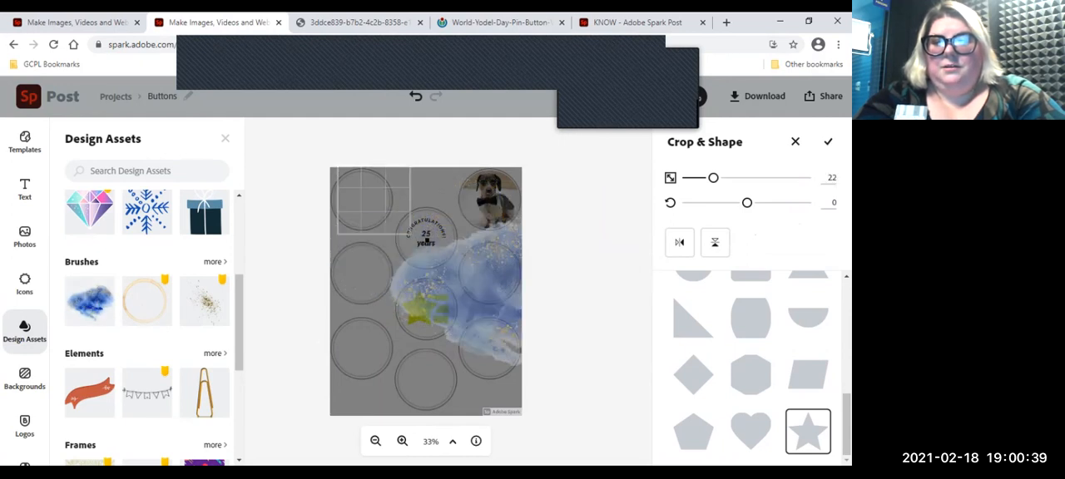
mouse_move(374, 202)
mouse_down()
mouse_move(374, 242)
mouse_move(386, 212)
mouse_move(394, 216)
mouse_up()
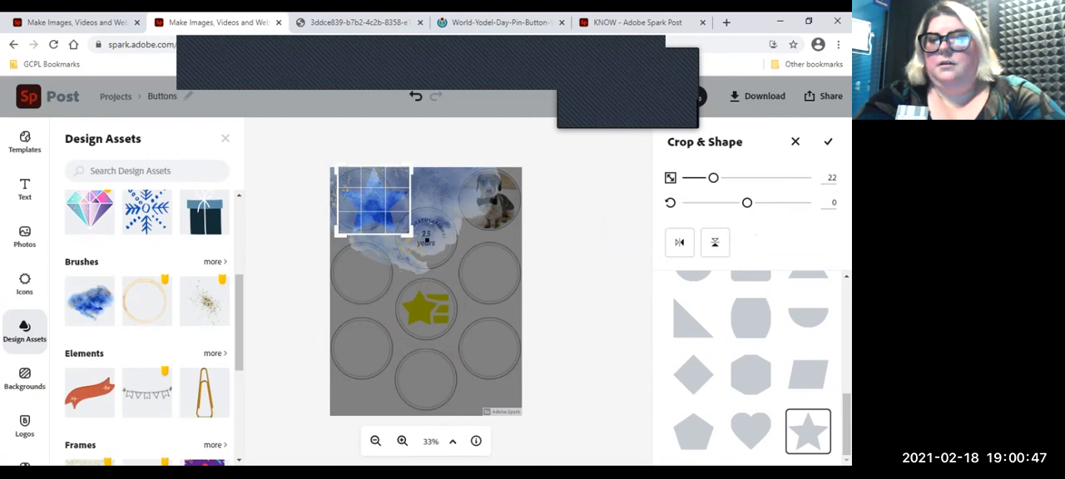
click(427, 239)
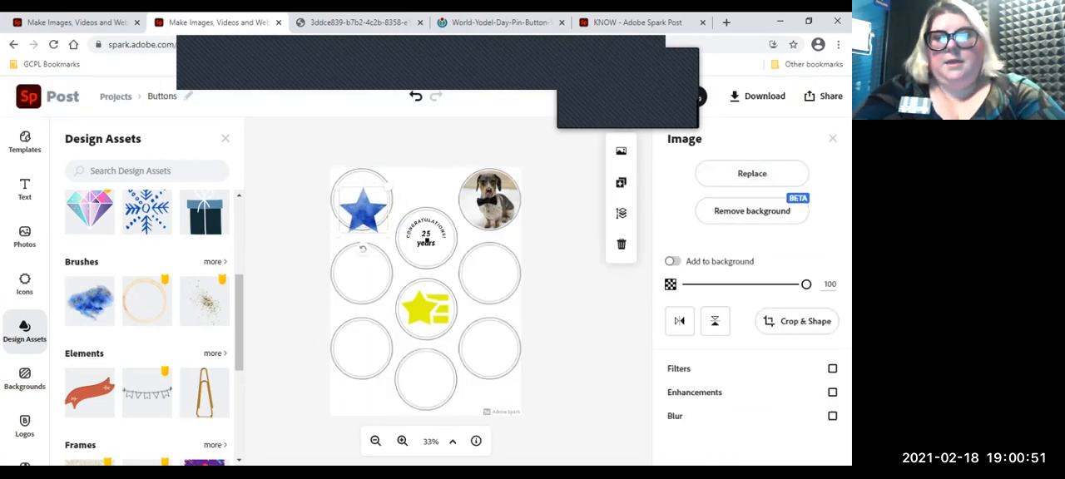
Step: Move the blue watercolor star up into the top circle of the left column
drag(358, 200, 357, 193)
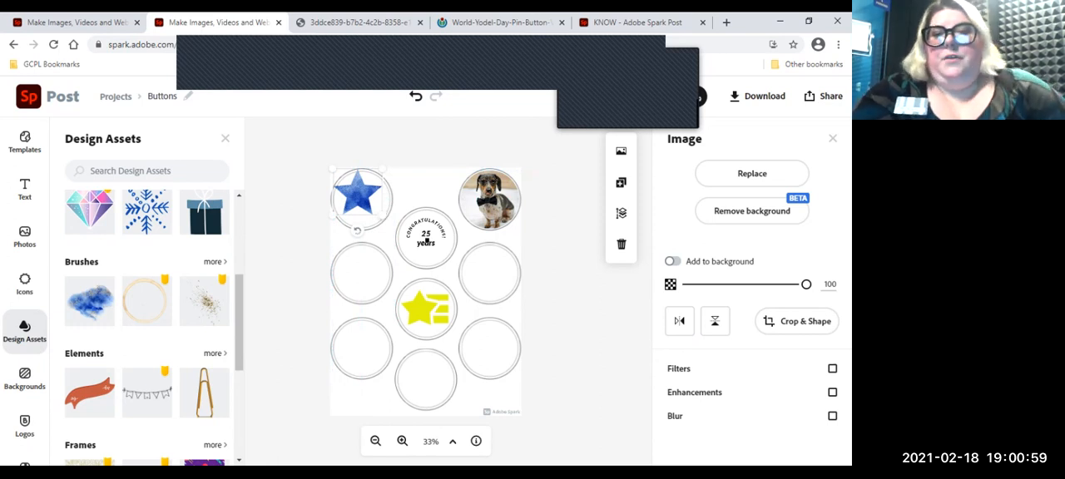
click(426, 241)
click(357, 193)
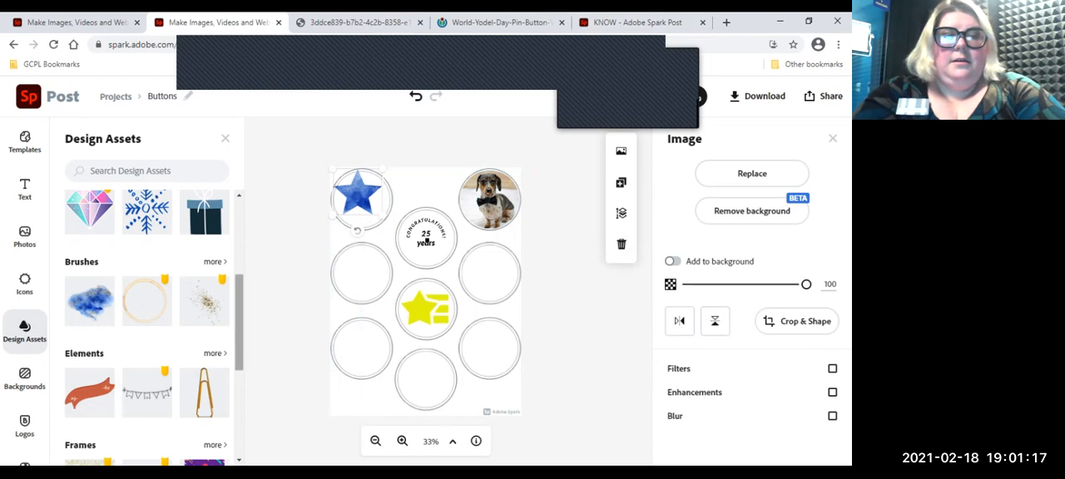
Step: Look through the other Design Assets categories, such as Frames, Textures and Overlays, and the suggested search terms
scroll(154, 325, down, 2)
scroll(154, 325, down, 3)
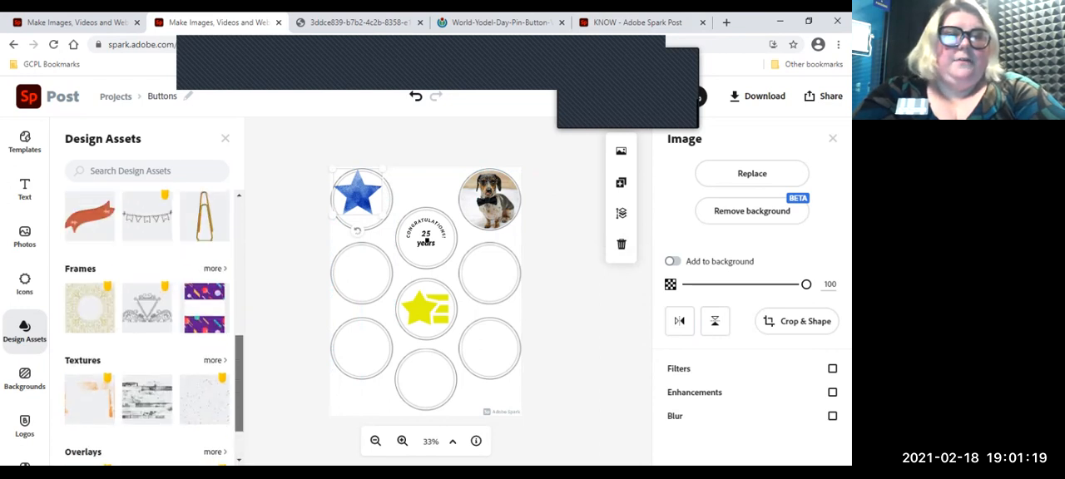
scroll(154, 324, up, 5)
click(147, 171)
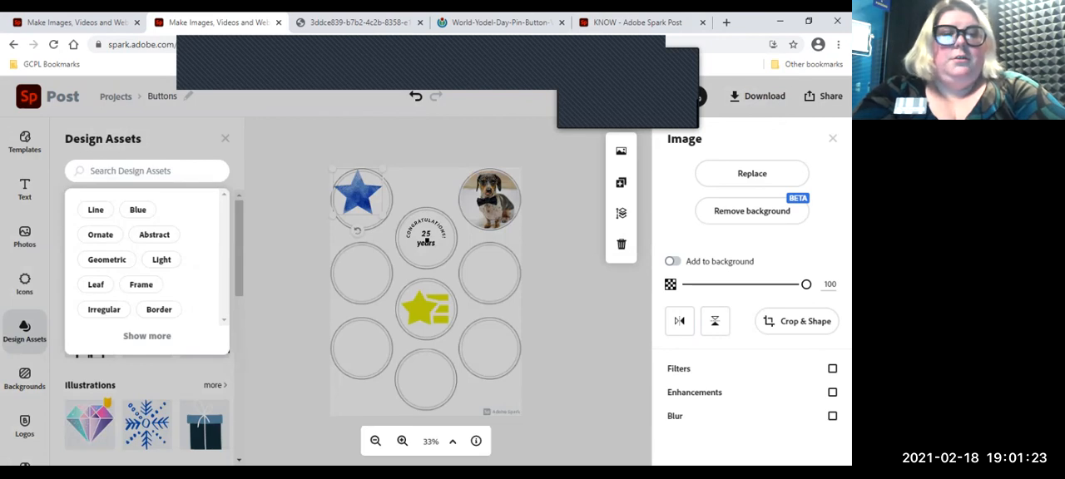
click(426, 240)
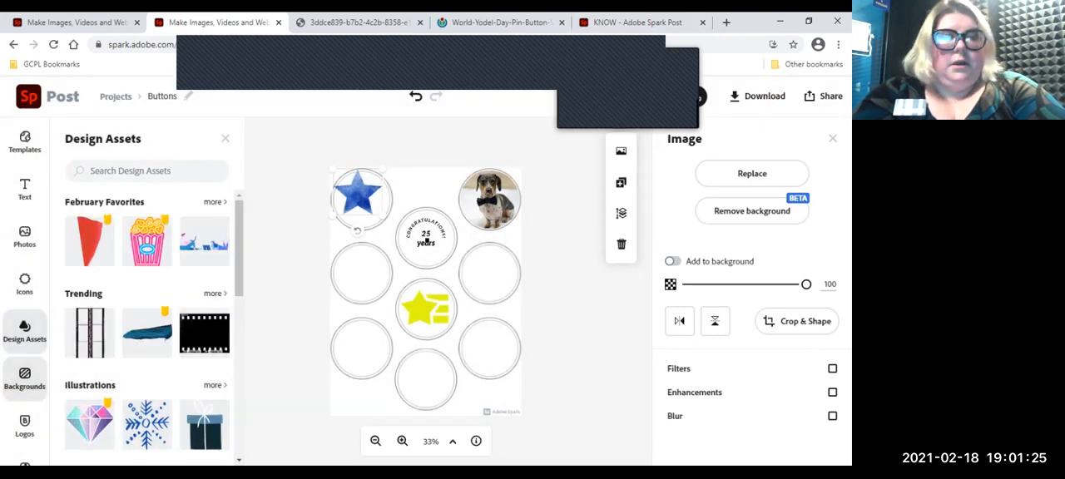
Step: Add the peace-sign hand on yellow from the People backgrounds, remove its background, and move it over the right column's bottom circle
click(25, 379)
drag(239, 229, 239, 403)
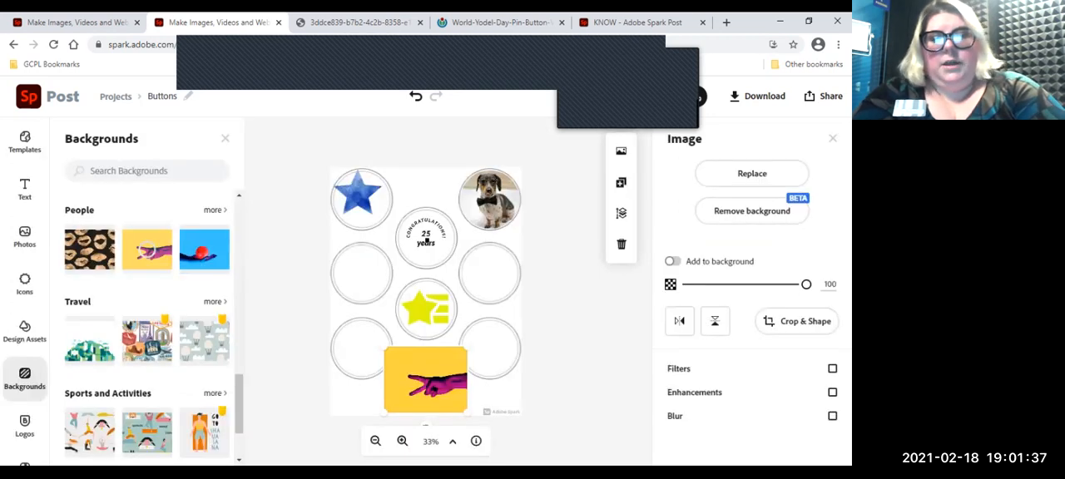
drag(425, 379, 467, 346)
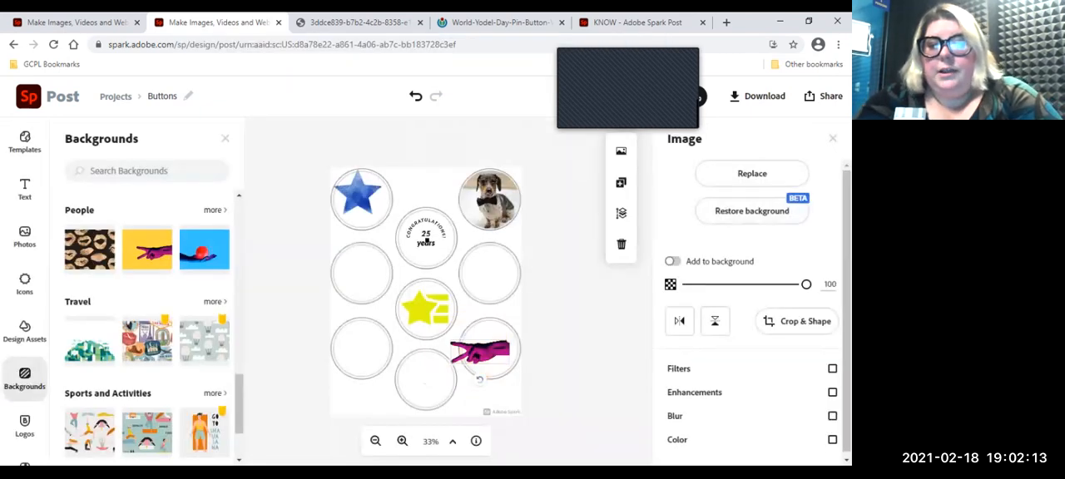
Step: Rotate the peace-sign hand upright and shrink it to fit inside the bottom circle of the right column
drag(479, 379, 451, 350)
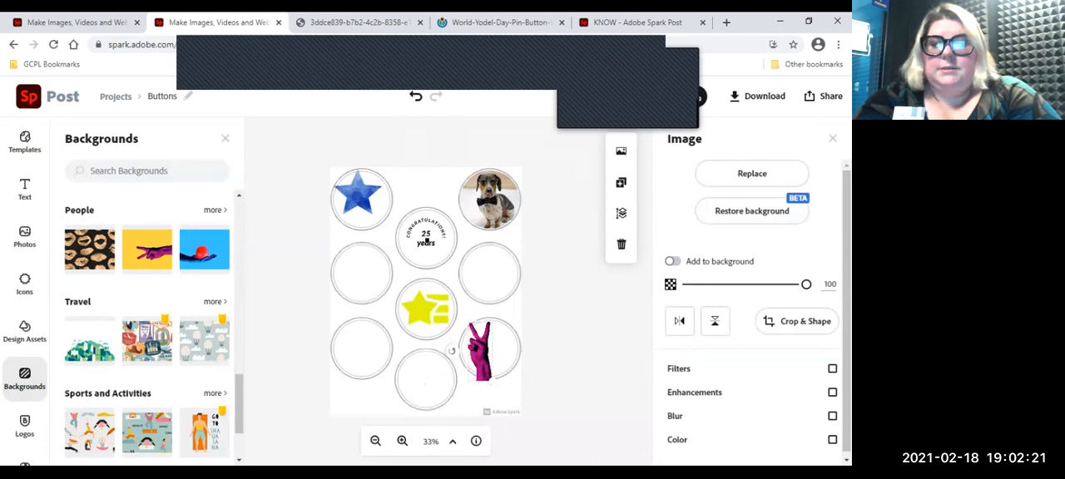
drag(480, 363, 495, 350)
scroll(495, 350, up, 3)
scroll(496, 341, up, 4)
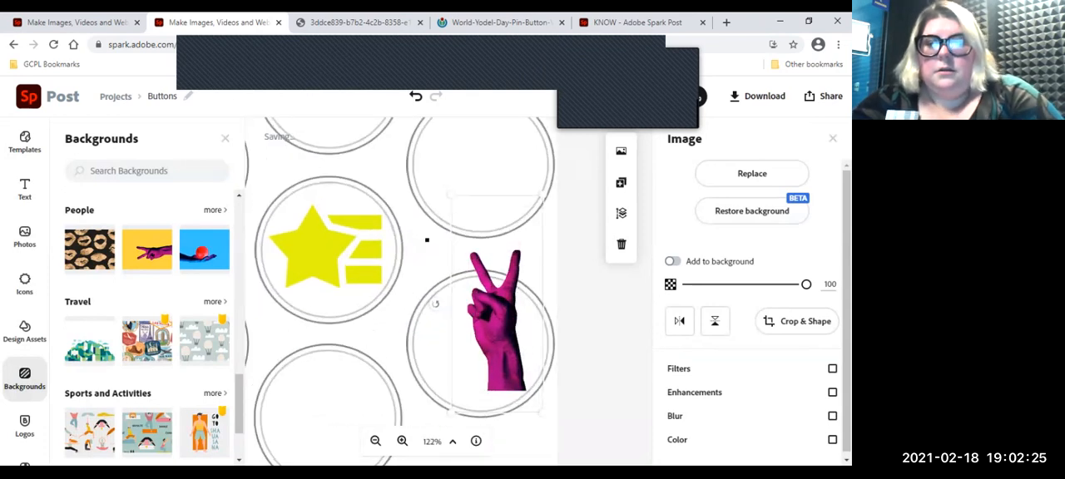
drag(538, 206, 503, 287)
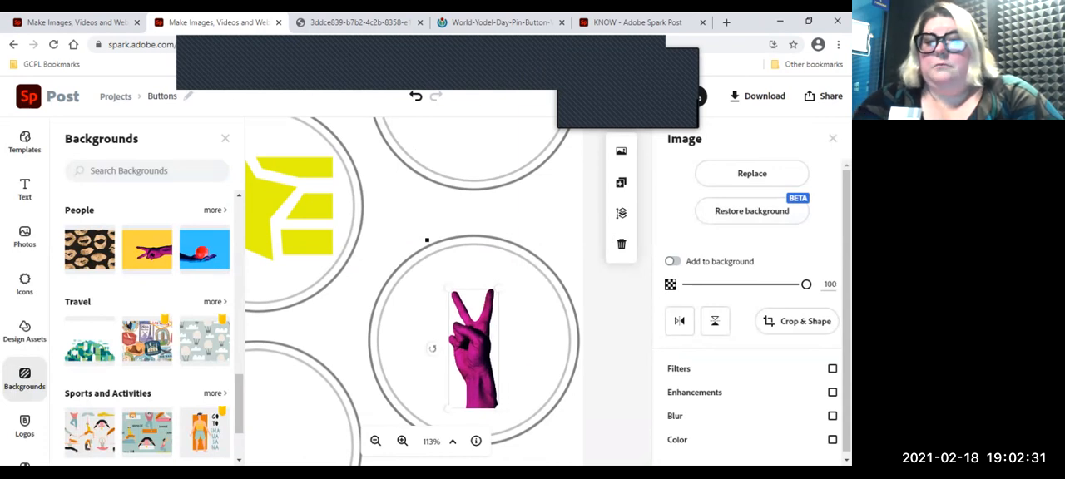
Step: Crop the wrist off the peace-sign hand and center the hand in its circle
click(799, 321)
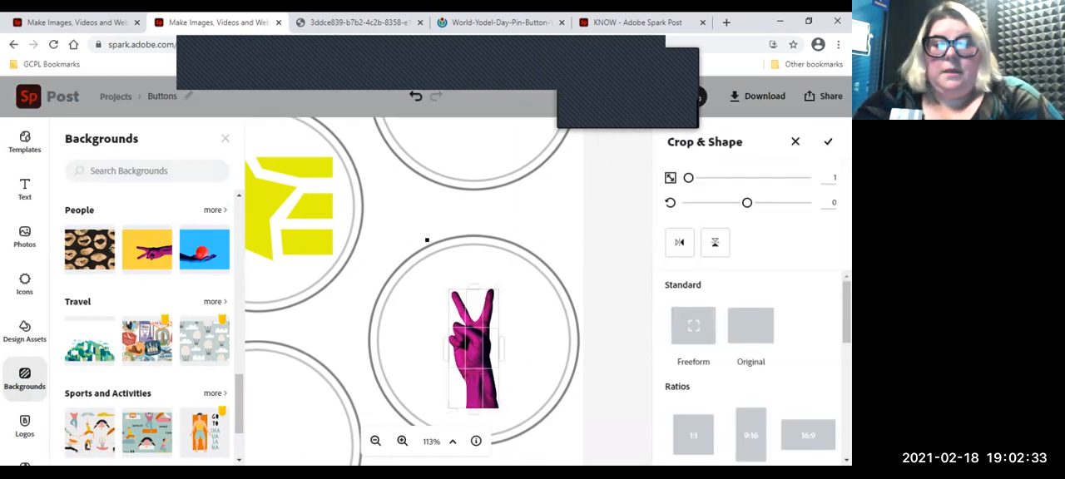
drag(474, 411, 473, 370)
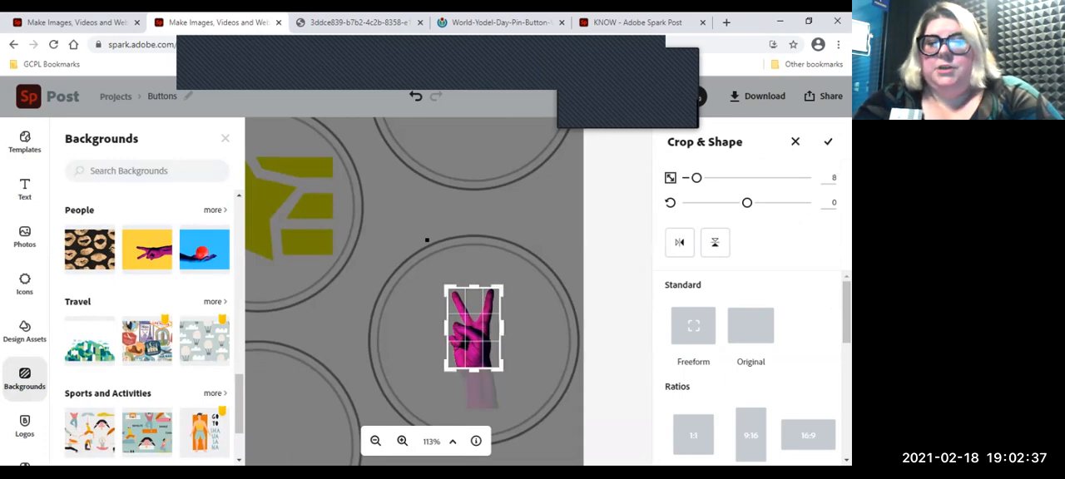
click(828, 142)
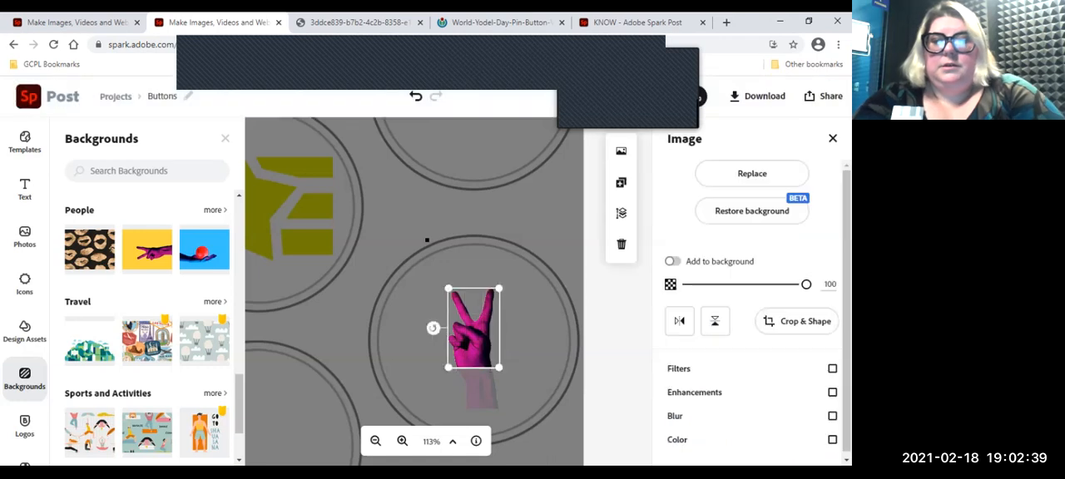
mouse_move(474, 333)
mouse_down()
mouse_move(474, 358)
mouse_move(474, 349)
mouse_up()
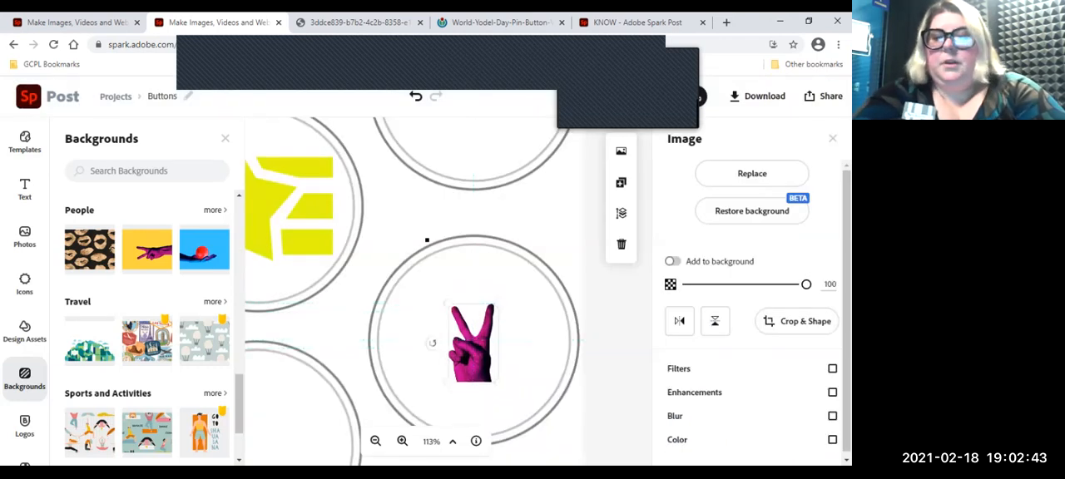
Step: Delete the peace-sign hand and look through more background categories, such as Paint, Home and People
click(427, 241)
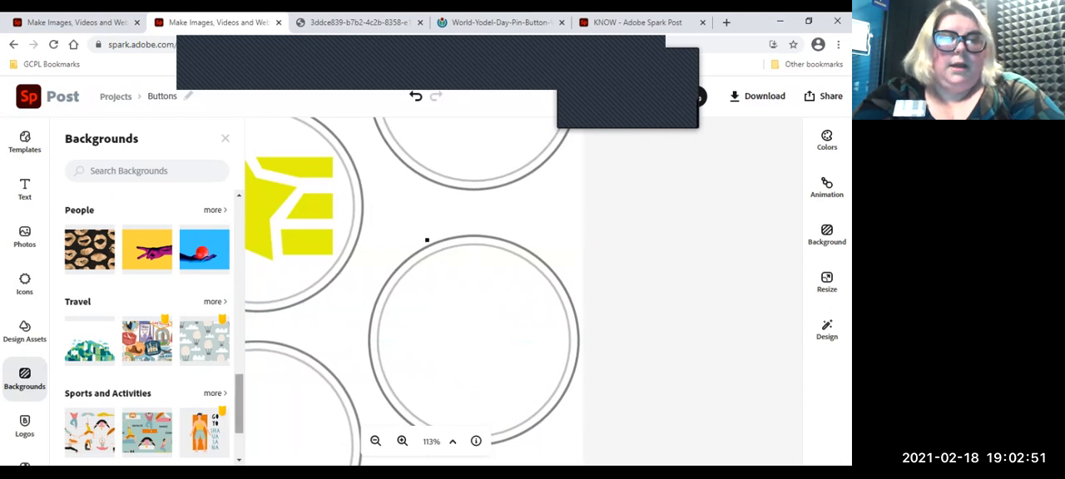
scroll(154, 325, down, 1)
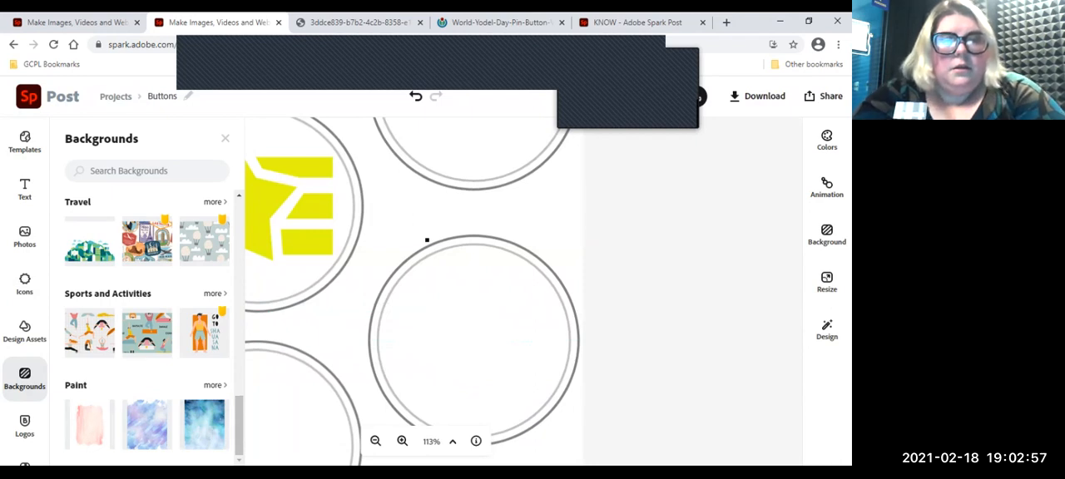
scroll(147, 325, up, 3)
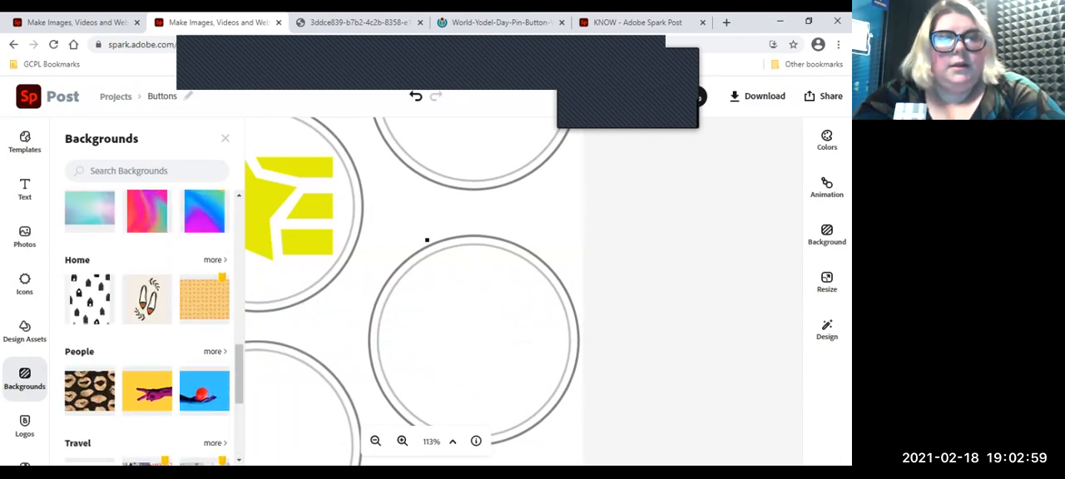
Step: Try the pink and purple gradient as the full-page background, undo that, and delete the gradient image
click(147, 212)
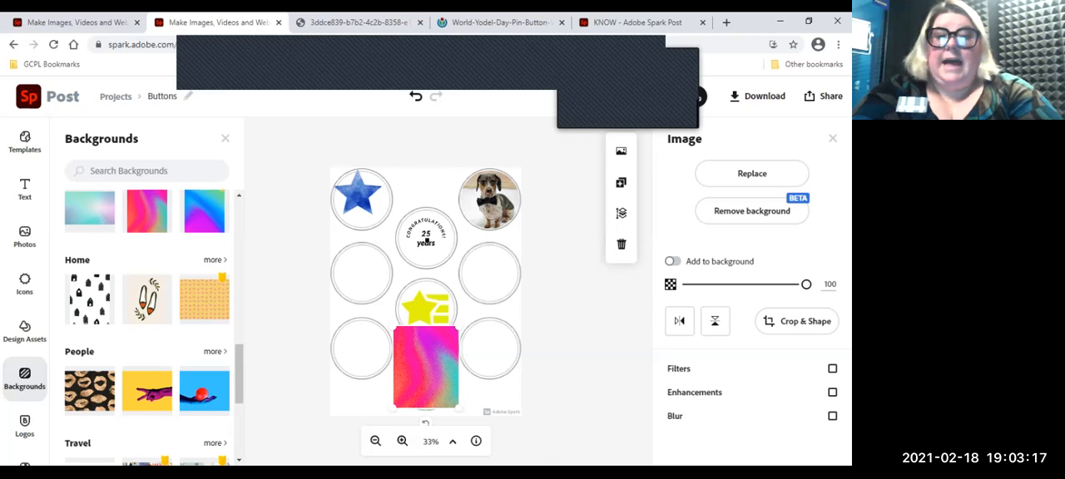
click(673, 262)
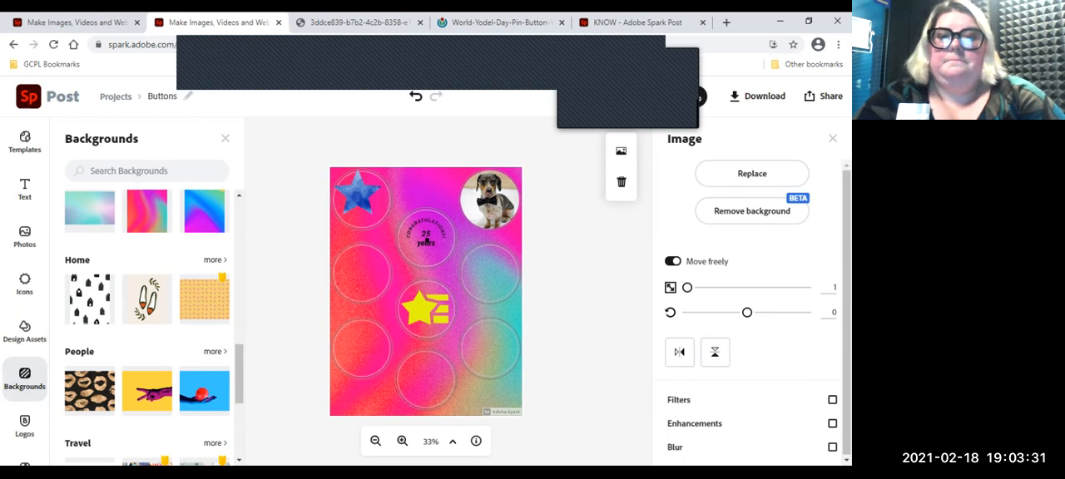
click(415, 96)
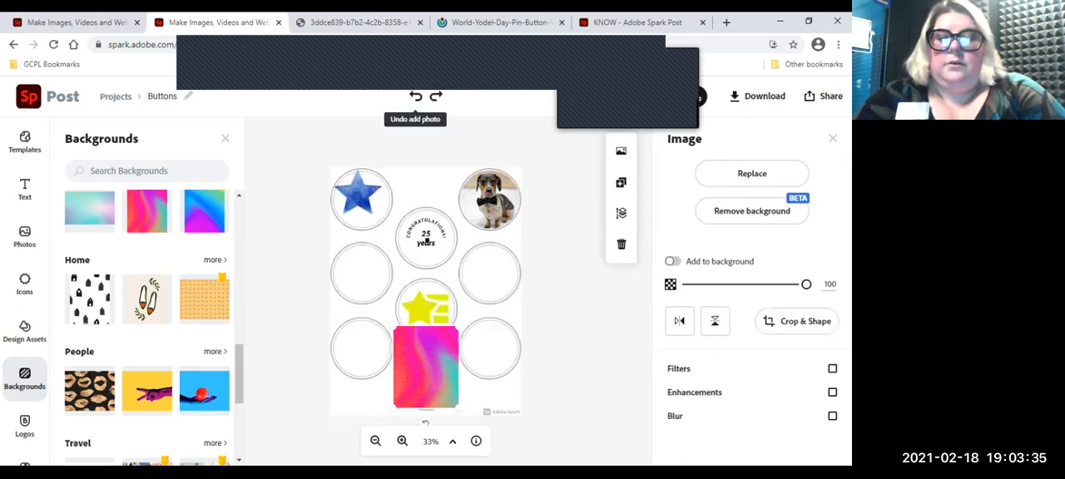
click(622, 243)
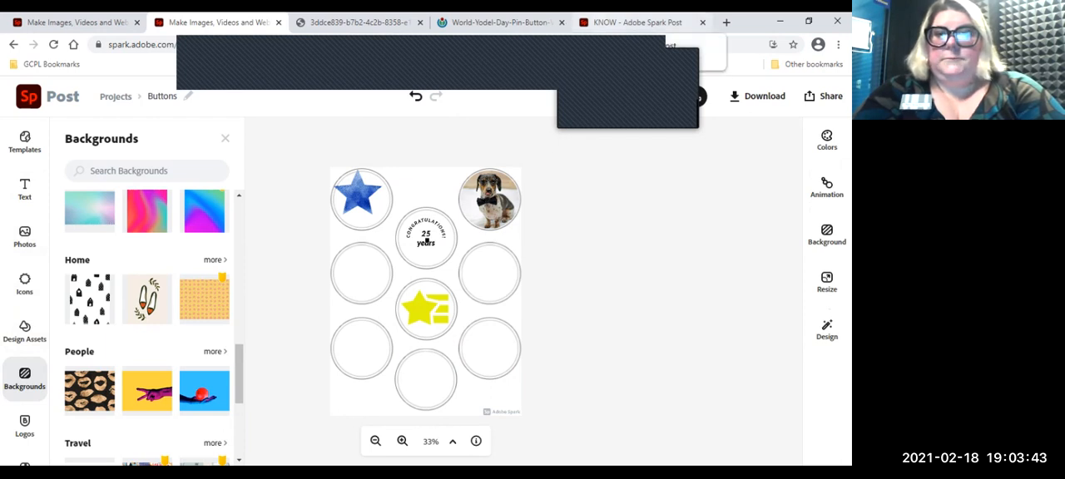
Step: Reopen the finished KNOW button sheet to examine its designs
click(638, 23)
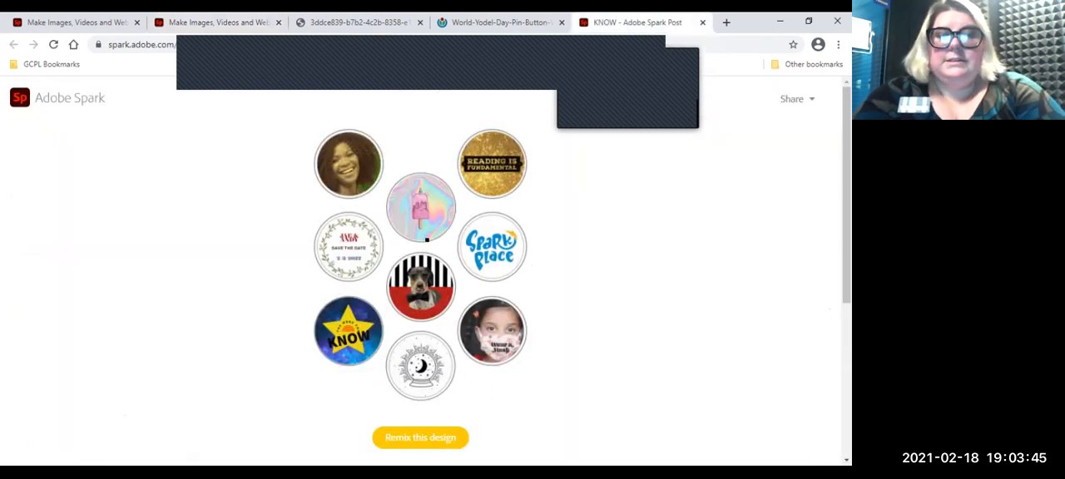
Step: Remix the KNOW button sheet as an editable project, replacing its missing fonts with Source Sans Pro
click(420, 438)
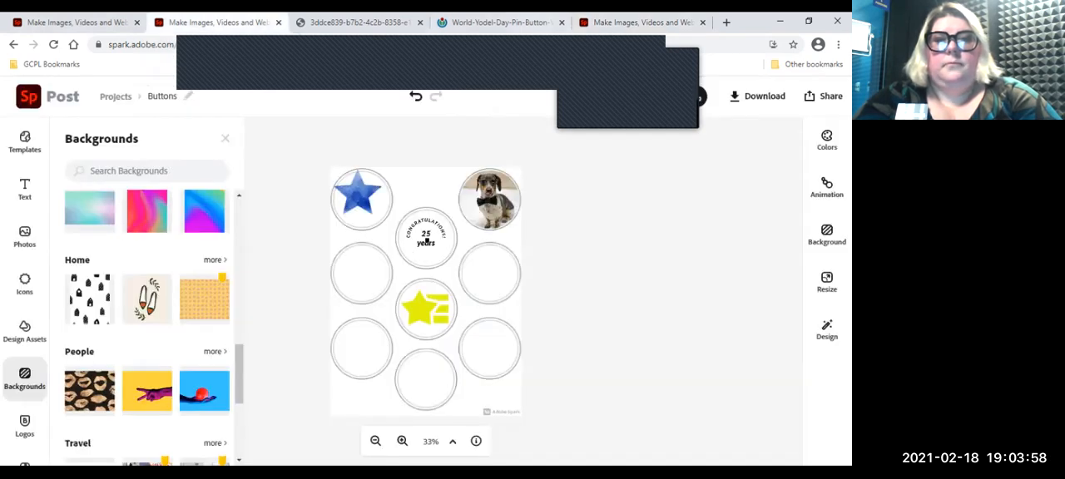
click(641, 22)
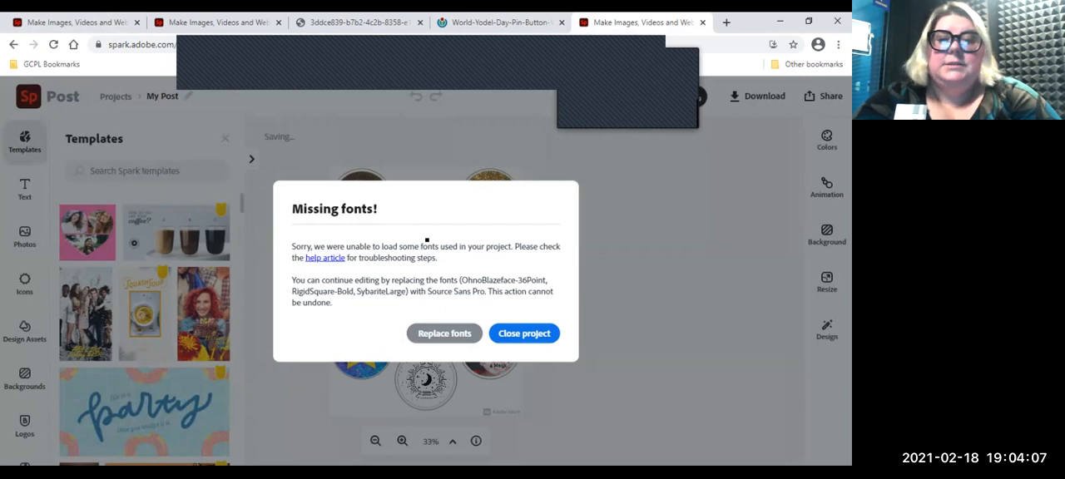
click(445, 333)
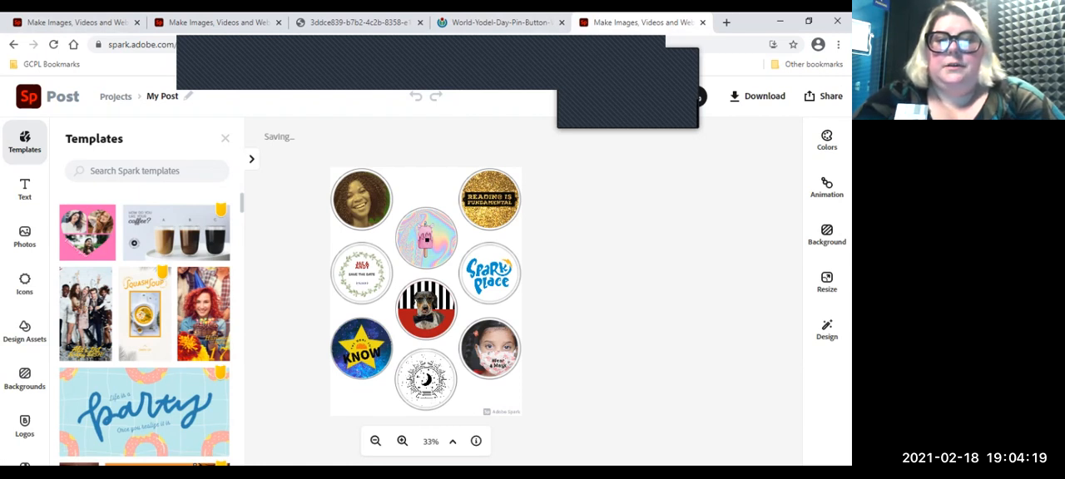
click(224, 138)
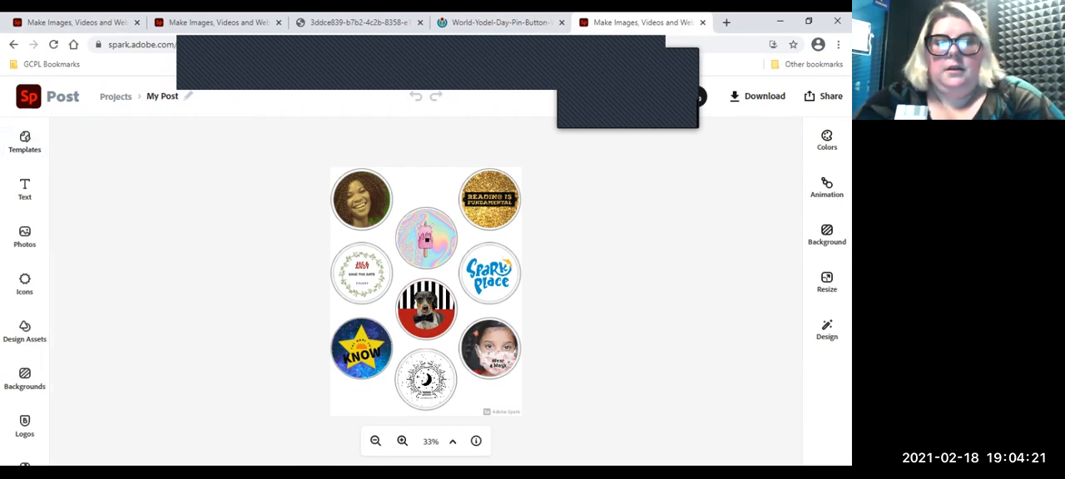
Step: Restore the original background of the dog photo, and undo the restoration
click(402, 441)
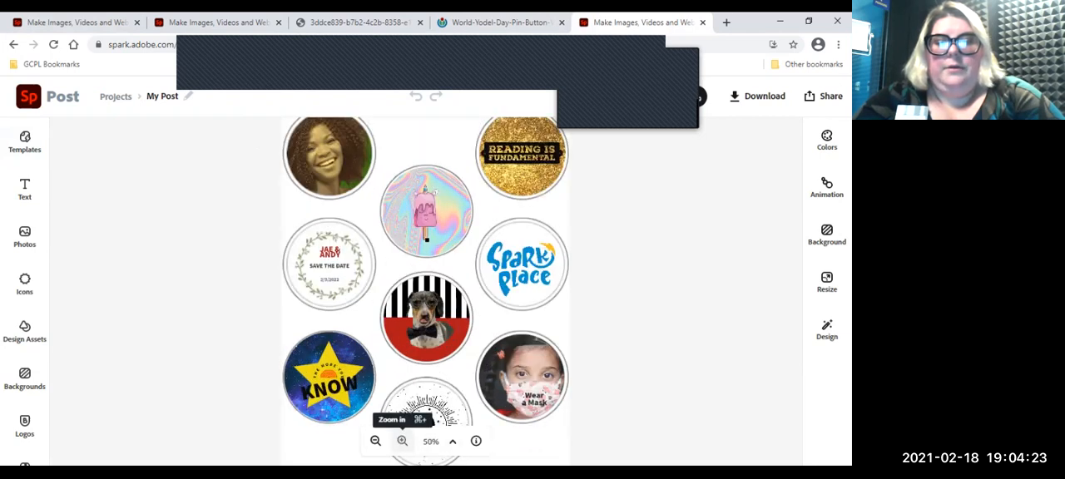
click(402, 441)
click(402, 441)
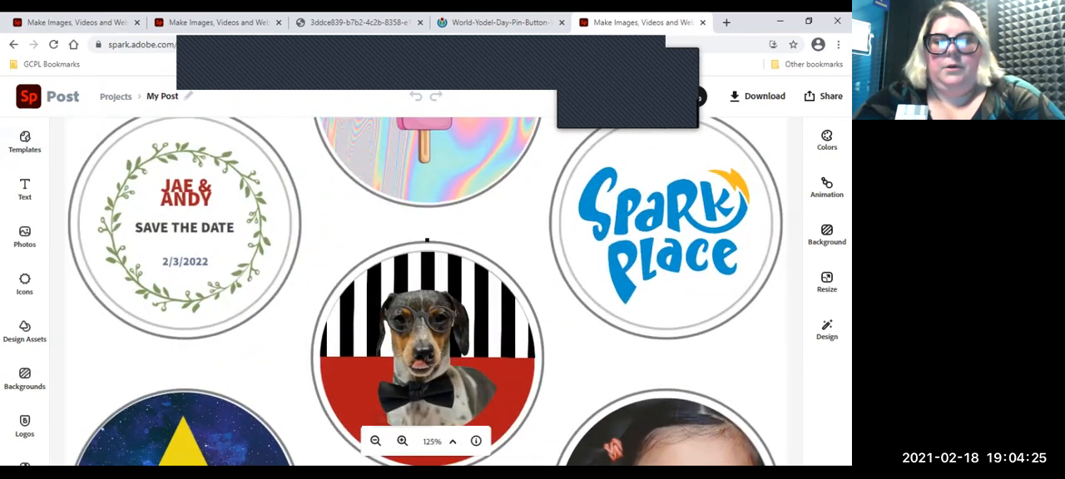
scroll(425, 291, down, 1)
scroll(425, 291, down, 1)
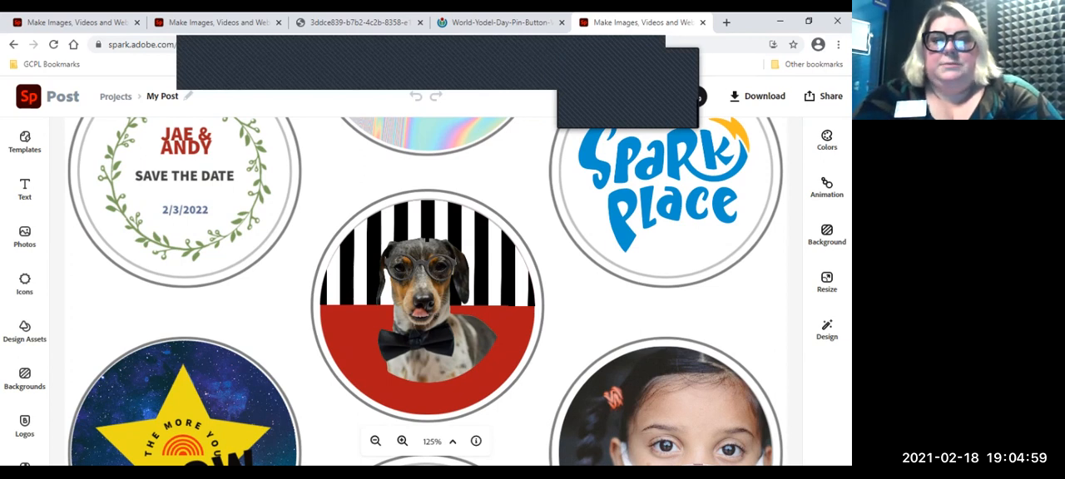
click(427, 307)
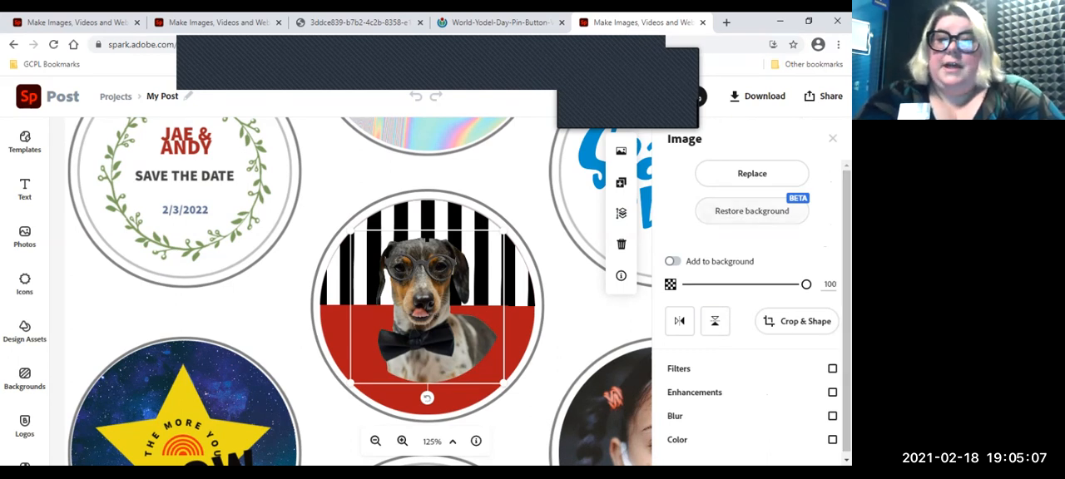
click(752, 210)
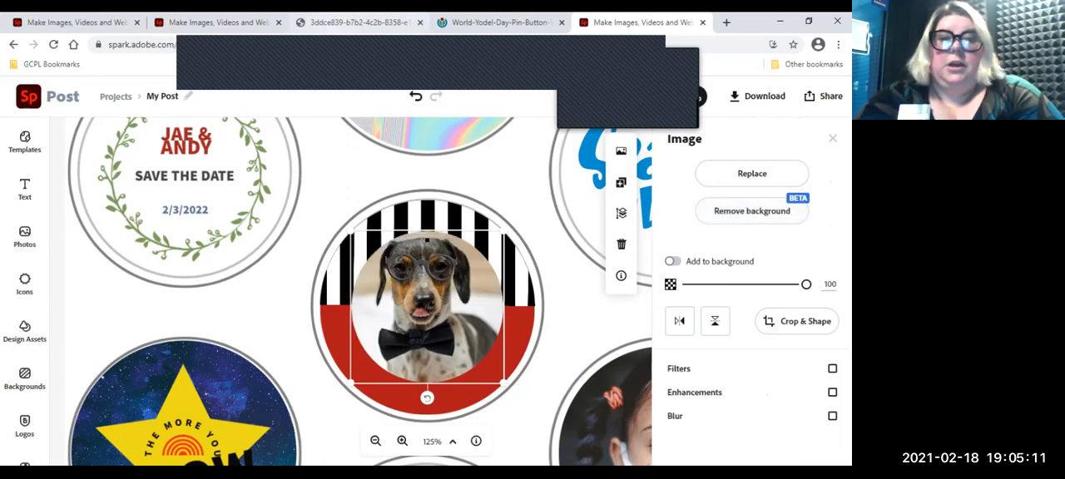
click(416, 96)
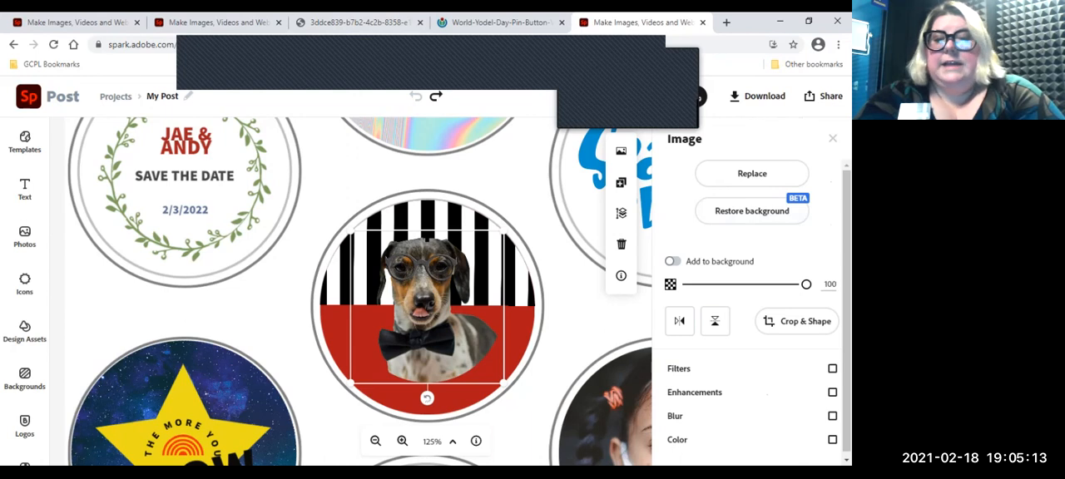
Step: Enable the color fill behind the cut-out dog and try orange-red, yellow and teal as its background
drag(846, 312, 846, 316)
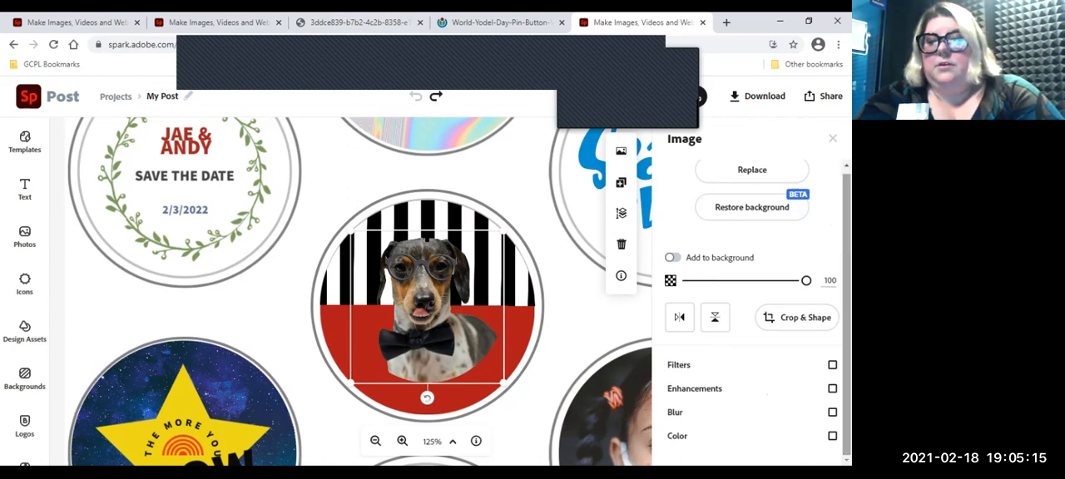
click(832, 436)
click(832, 436)
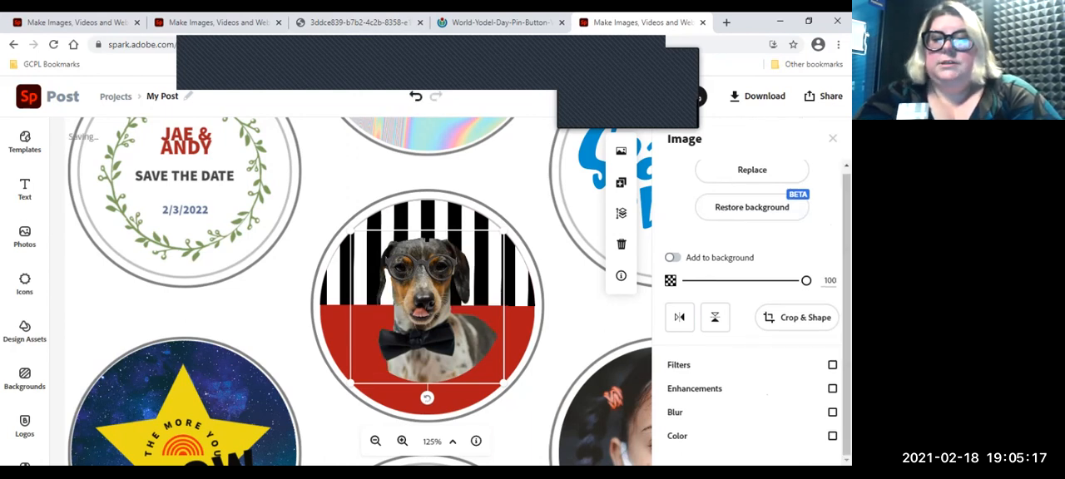
click(833, 436)
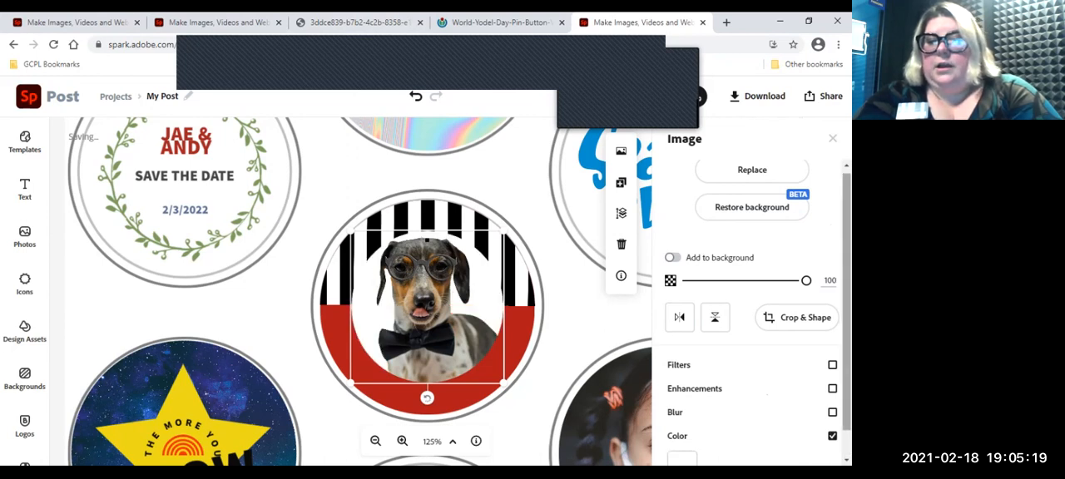
drag(846, 333, 846, 359)
click(682, 436)
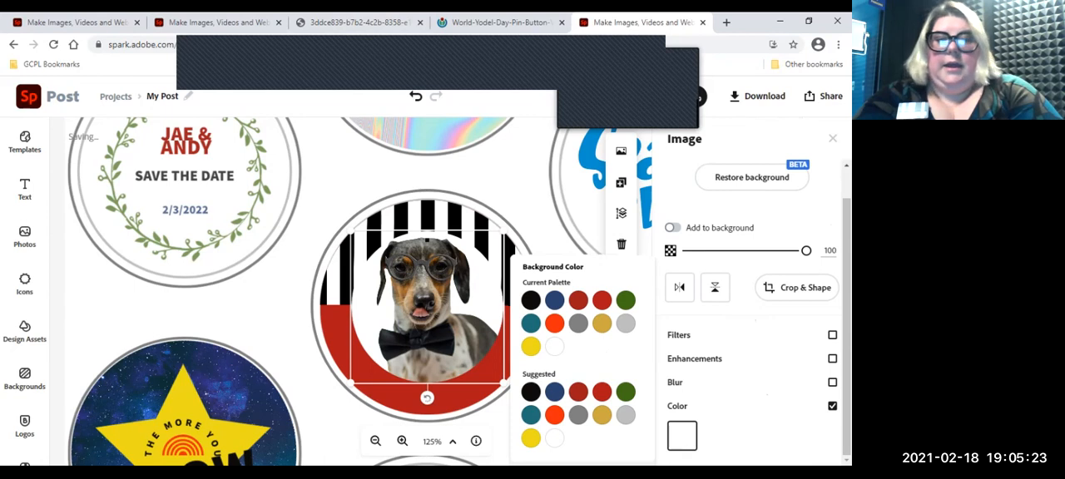
click(554, 324)
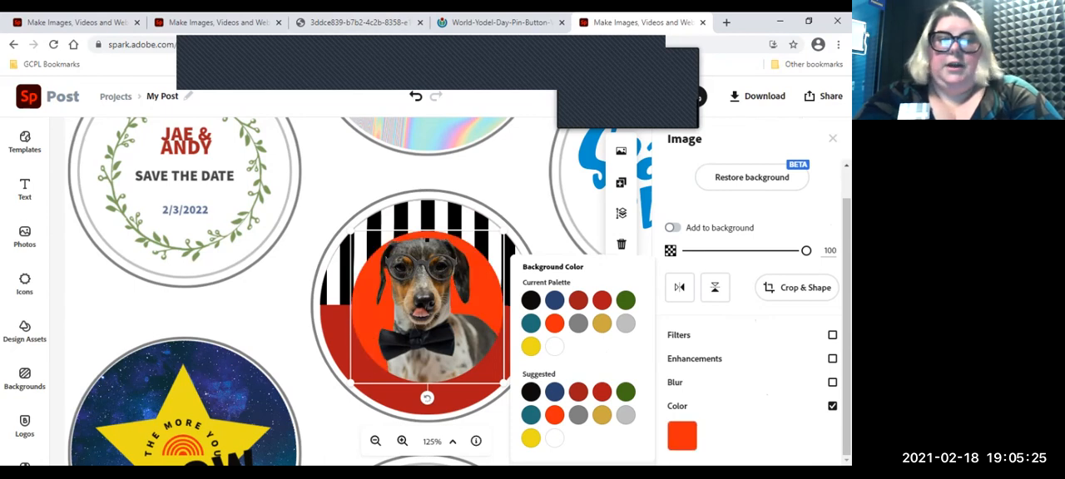
click(531, 347)
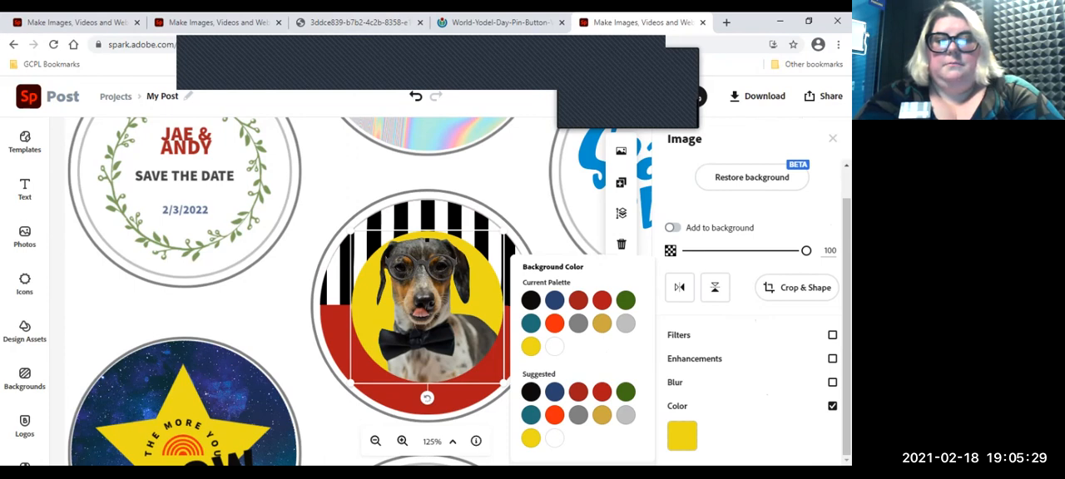
click(531, 324)
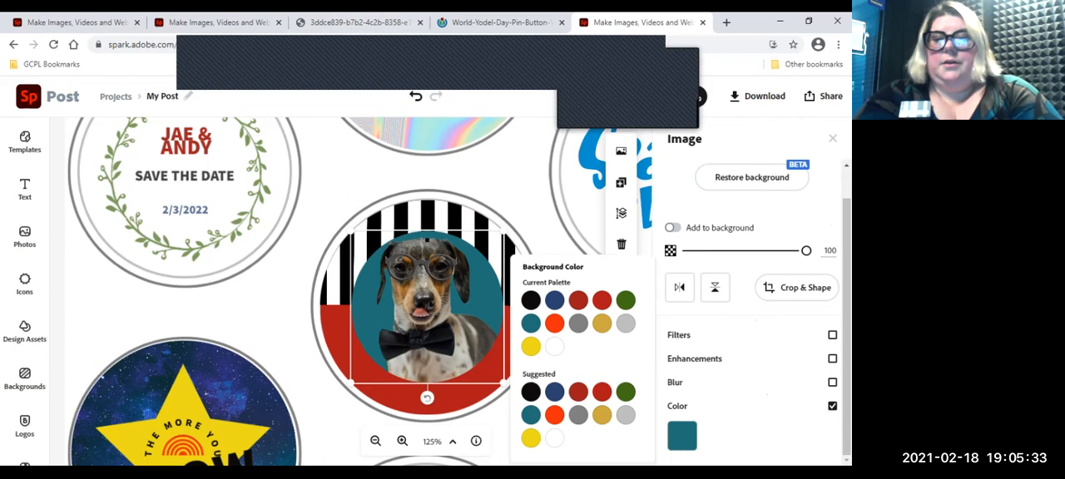
Step: Undo the dog's background color changes and turn off its color fill
click(832, 335)
key(ctrl+z)
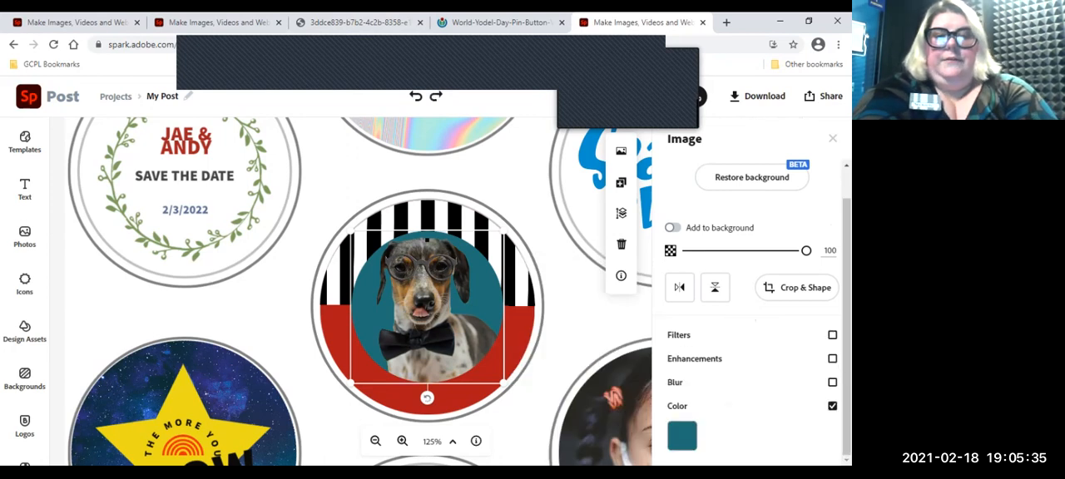
key(ctrl+z)
key(ctrl+z)
key(ctrl+z)
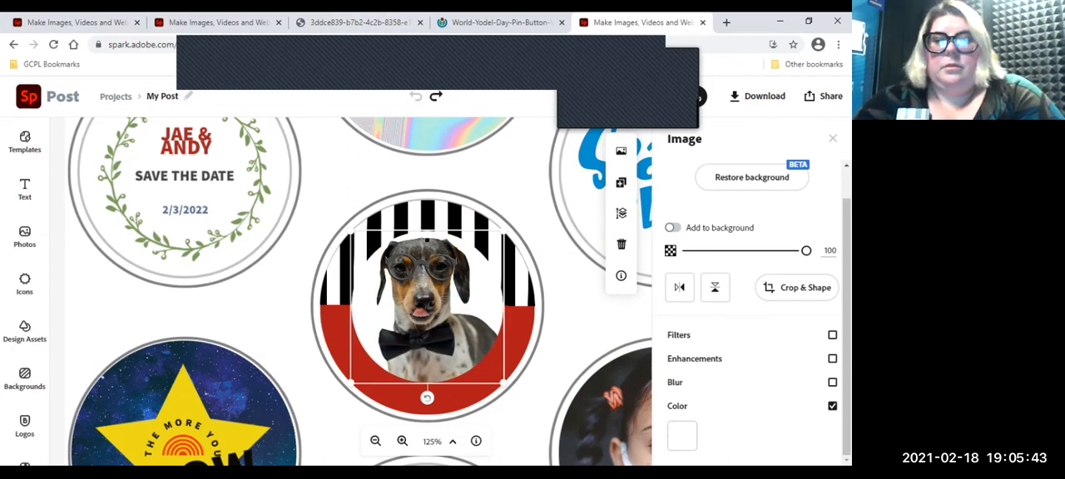
click(832, 406)
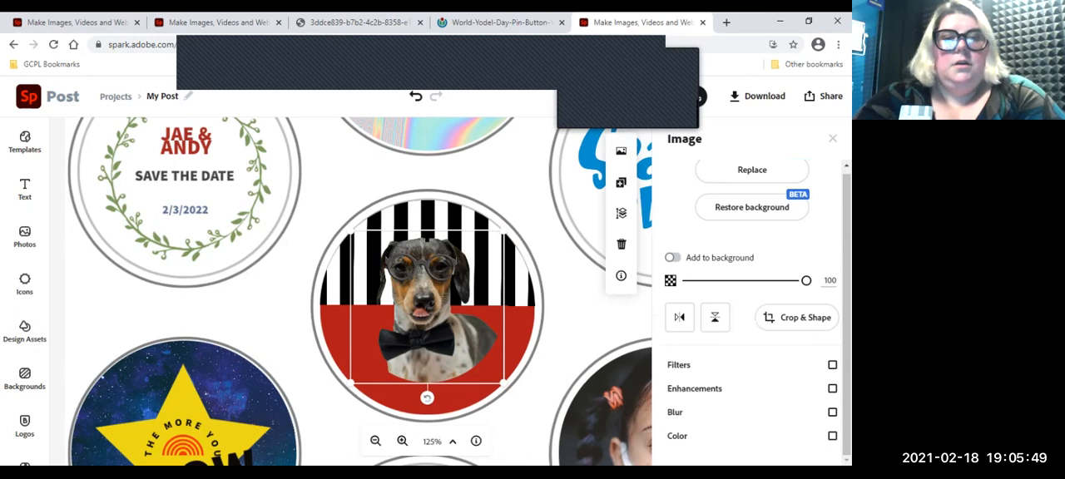
Step: Nudge the grouped save-the-date text slightly to the left, ungroup it and deselect the pieces
click(185, 176)
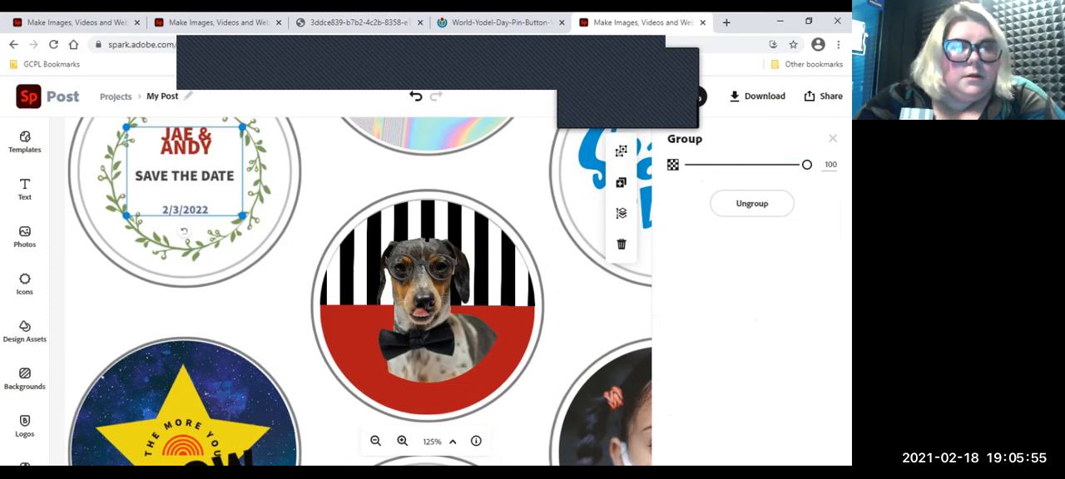
click(184, 176)
click(184, 175)
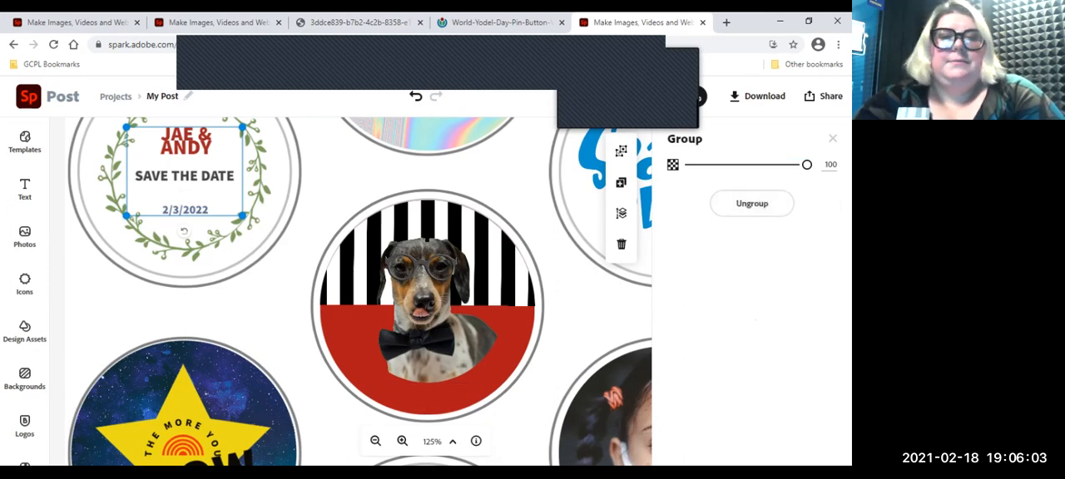
mouse_move(184, 176)
mouse_down()
mouse_move(235, 248)
mouse_move(193, 171)
mouse_move(183, 177)
mouse_up()
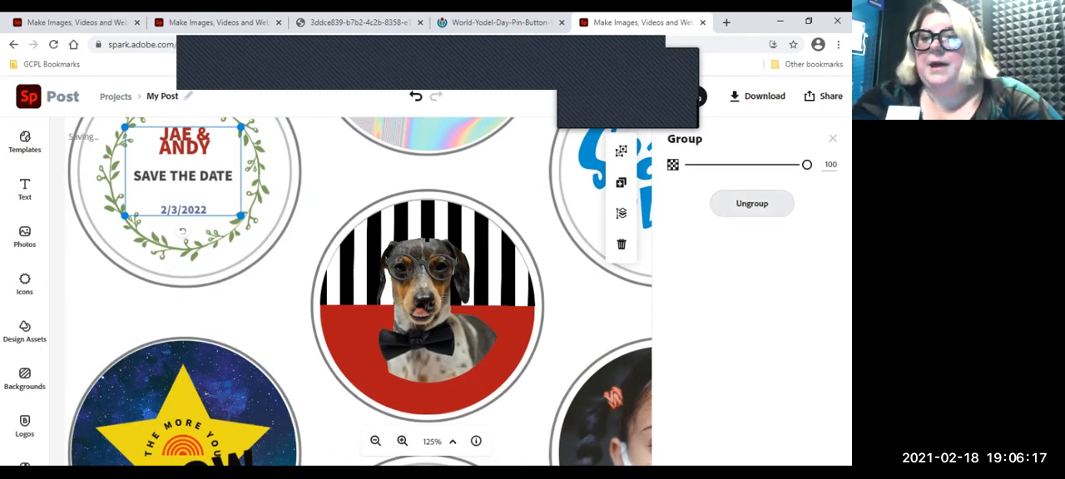
click(753, 204)
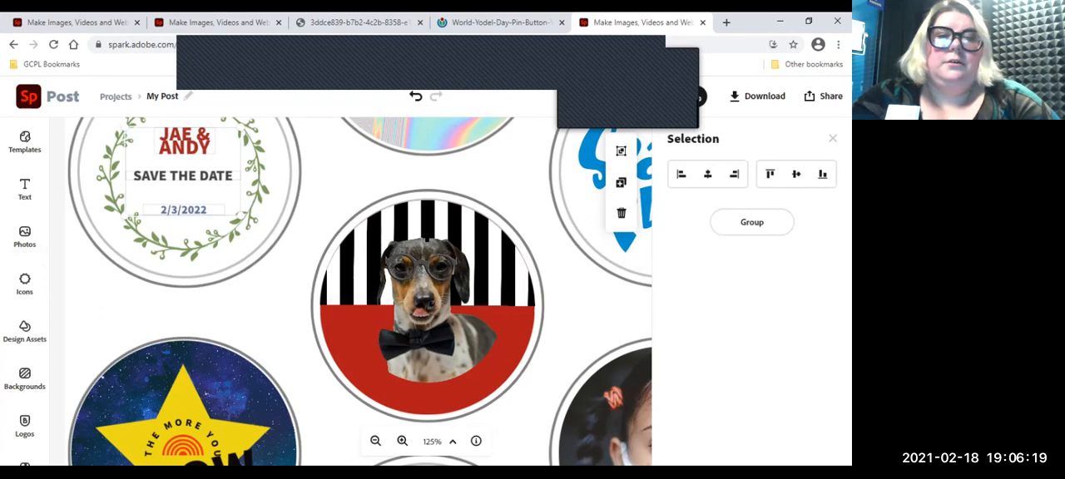
click(101, 313)
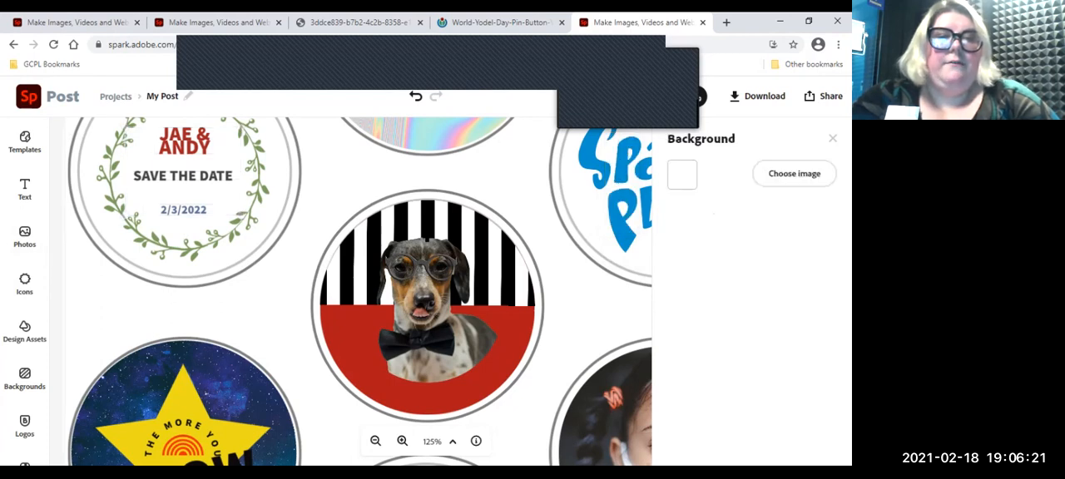
Step: Look through the shape options for the SAVE THE DATE text, remove its wreath shape, and undo the removal
click(183, 176)
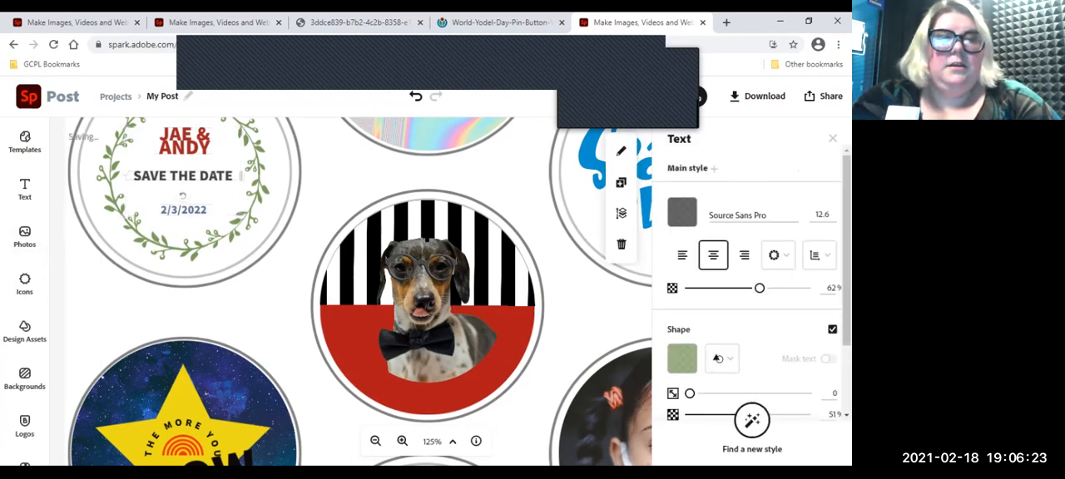
scroll(350, 291, up, 2)
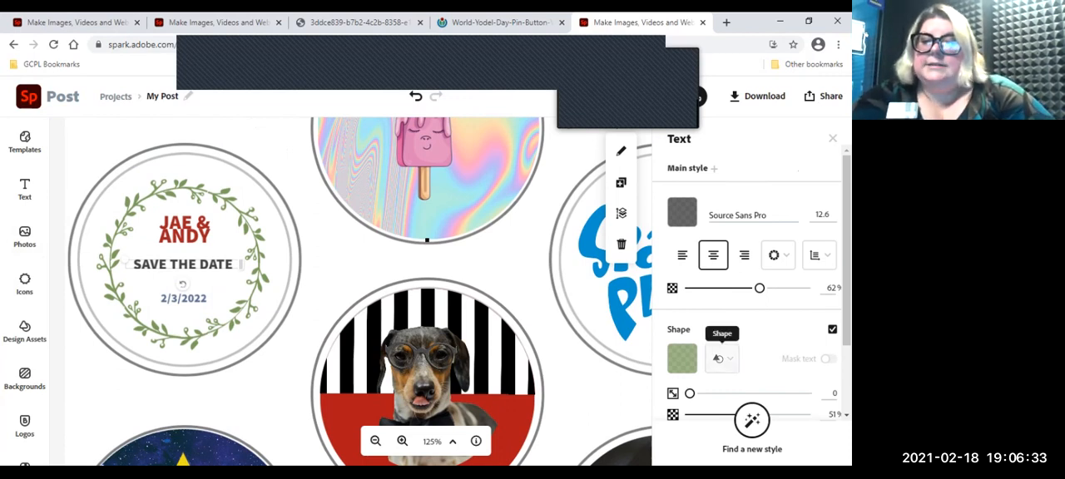
click(721, 359)
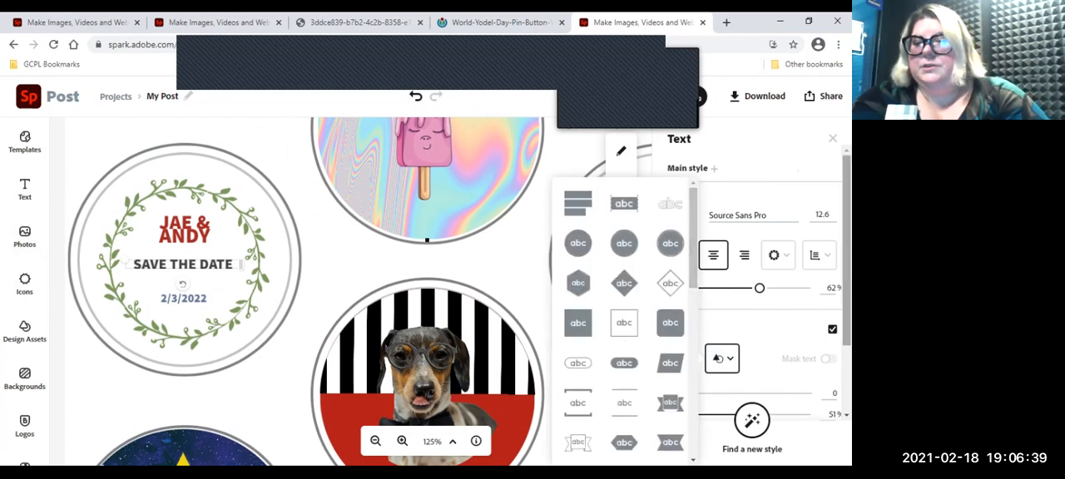
scroll(670, 244, down, 5)
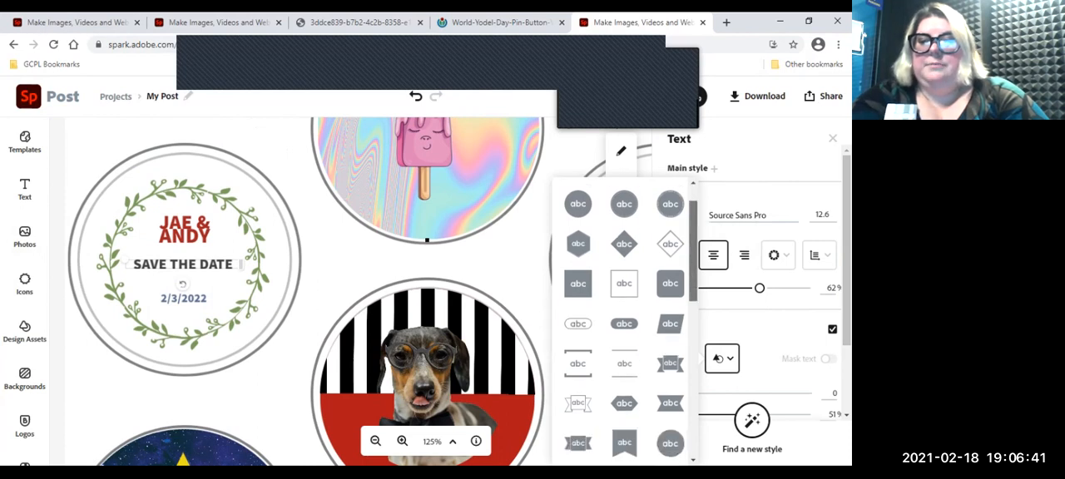
scroll(670, 244, down, 1)
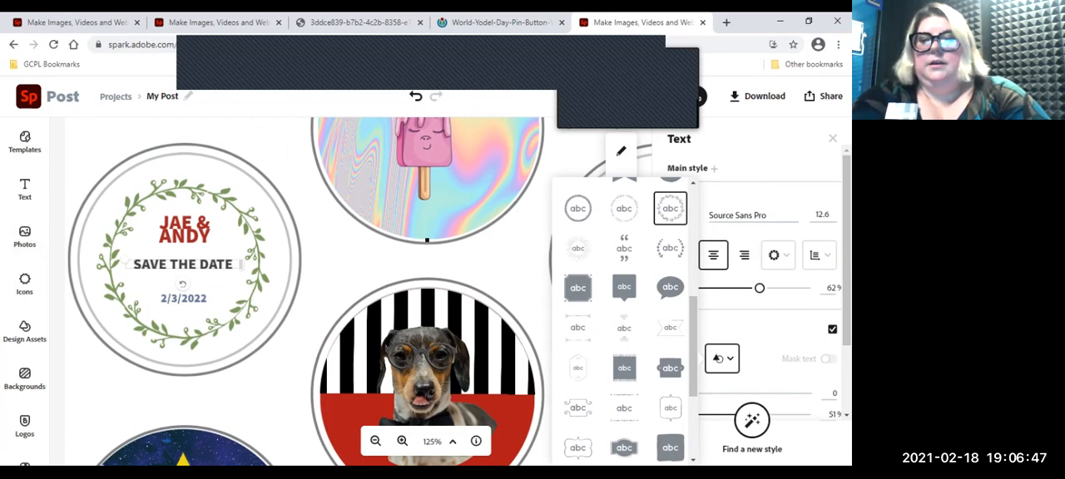
click(832, 330)
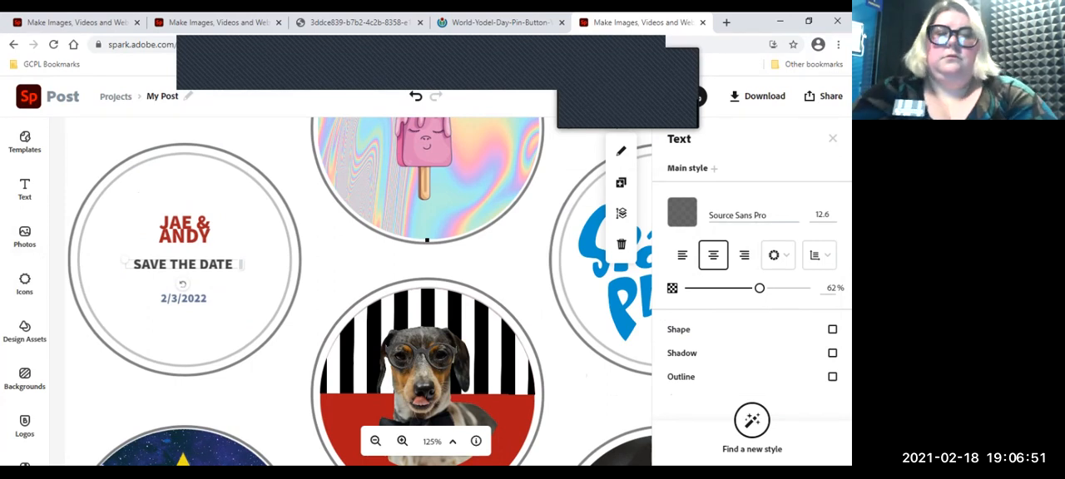
key(ctrl+z)
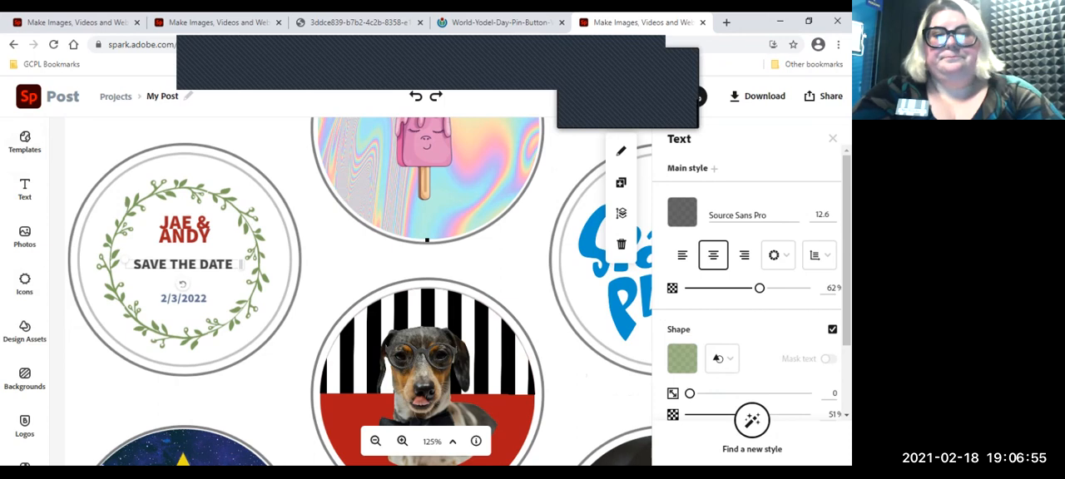
Step: Nudge the pink popsicle image slightly upward within its holographic circle
scroll(428, 240, down, 5)
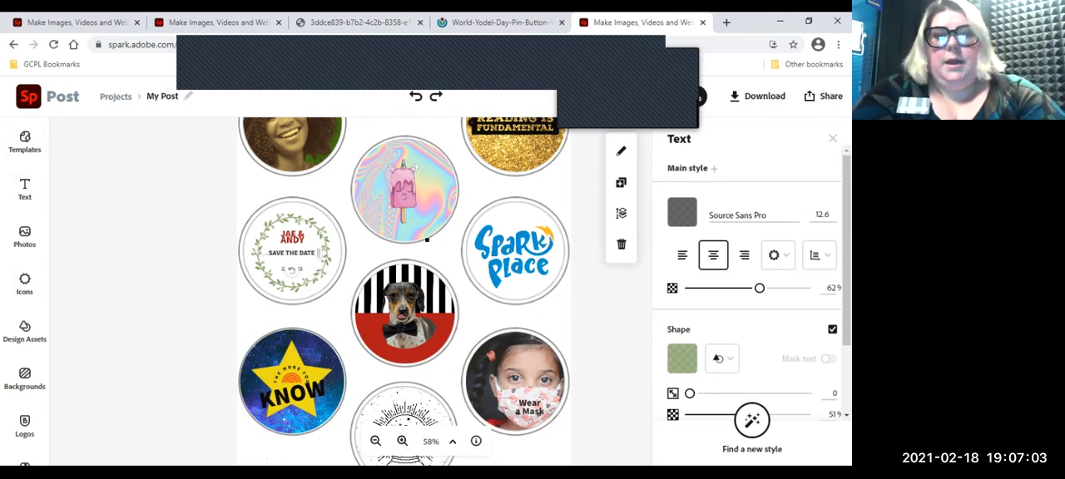
click(404, 192)
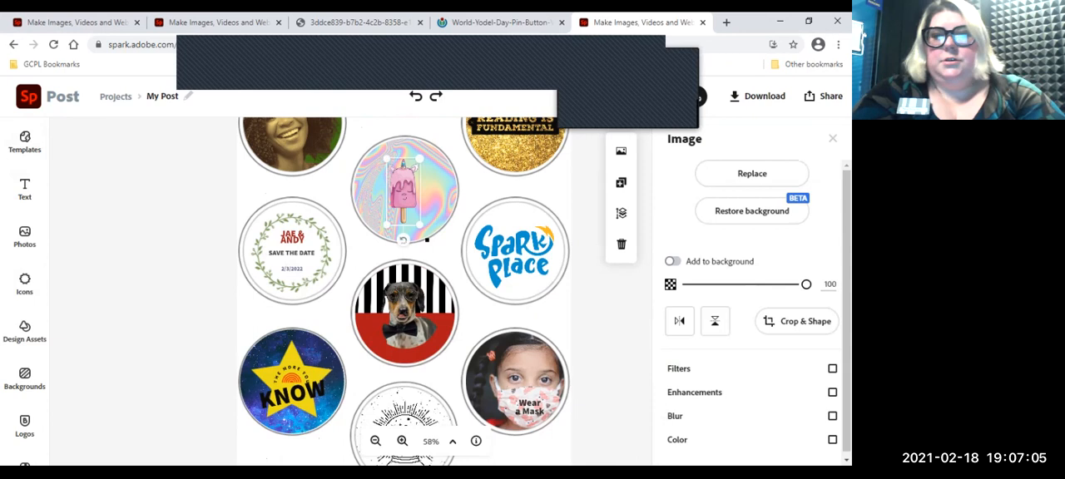
mouse_move(404, 191)
mouse_down()
mouse_move(429, 189)
mouse_move(404, 189)
mouse_move(405, 157)
mouse_move(416, 172)
mouse_move(404, 191)
mouse_up()
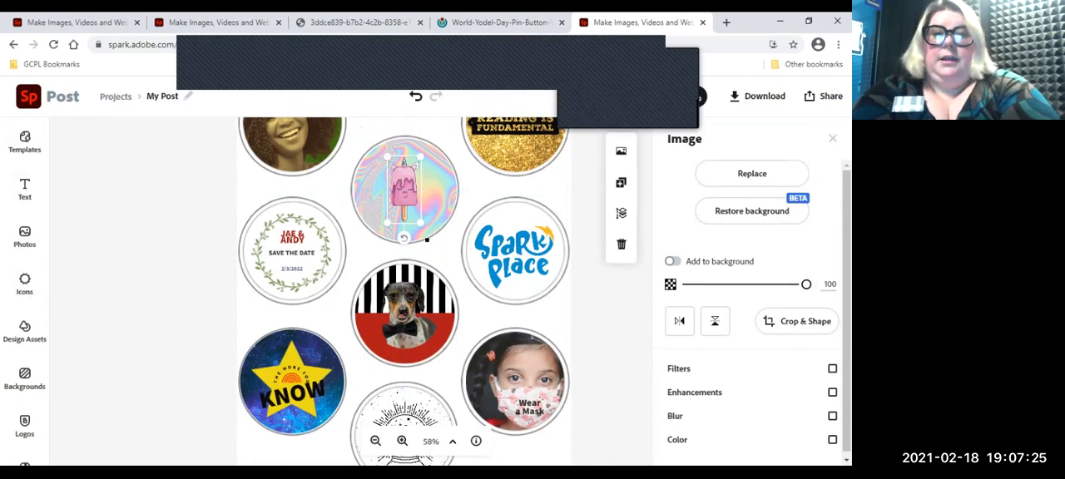
Step: Center the popsicle horizontally on its holographic circle, group the two, and select the popsicle within the group
shift+click(426, 238)
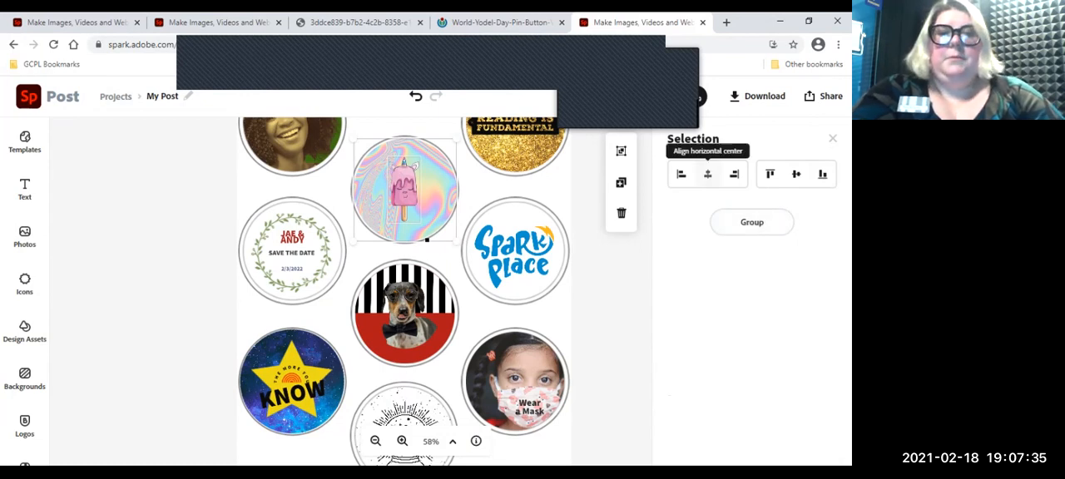
click(708, 174)
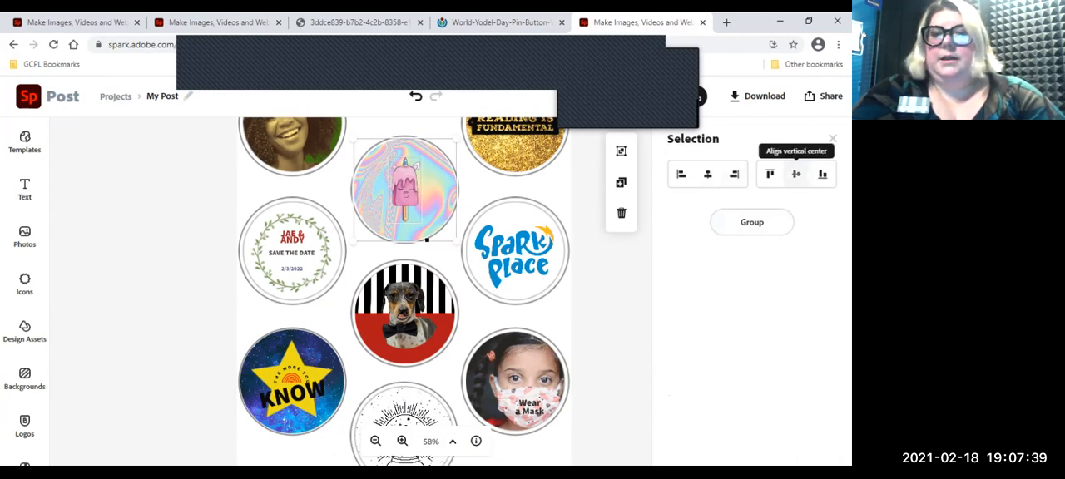
click(751, 222)
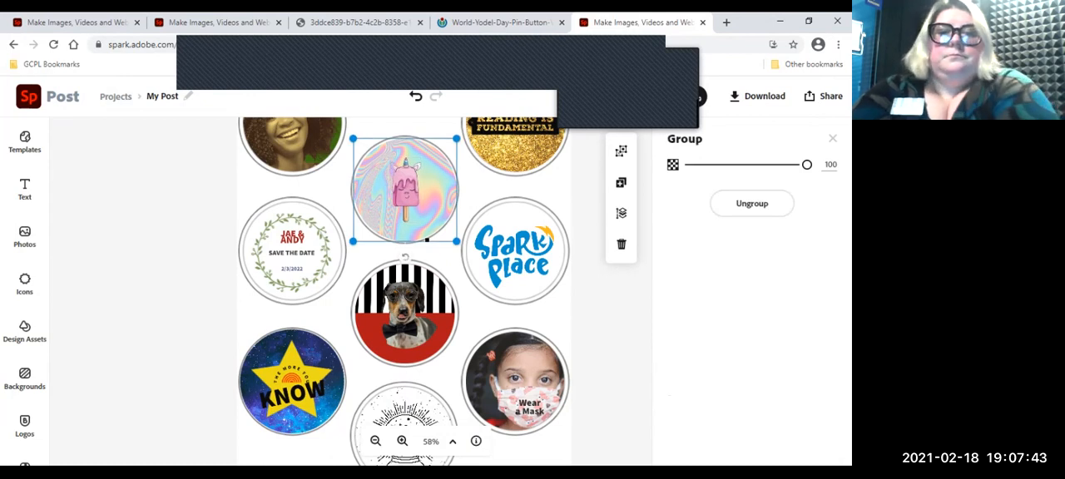
click(405, 190)
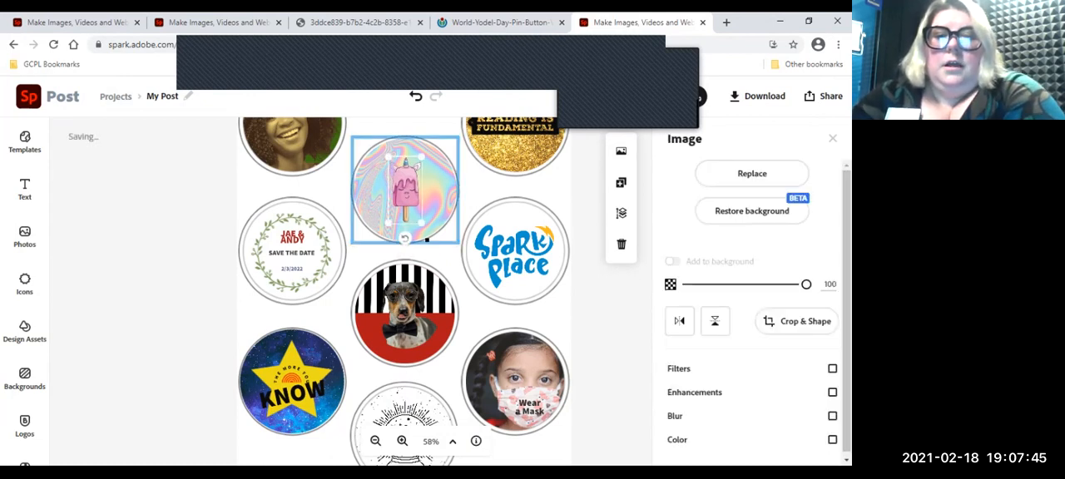
Step: Send the dog image to the back of the layer order and bring it to the front again
click(406, 313)
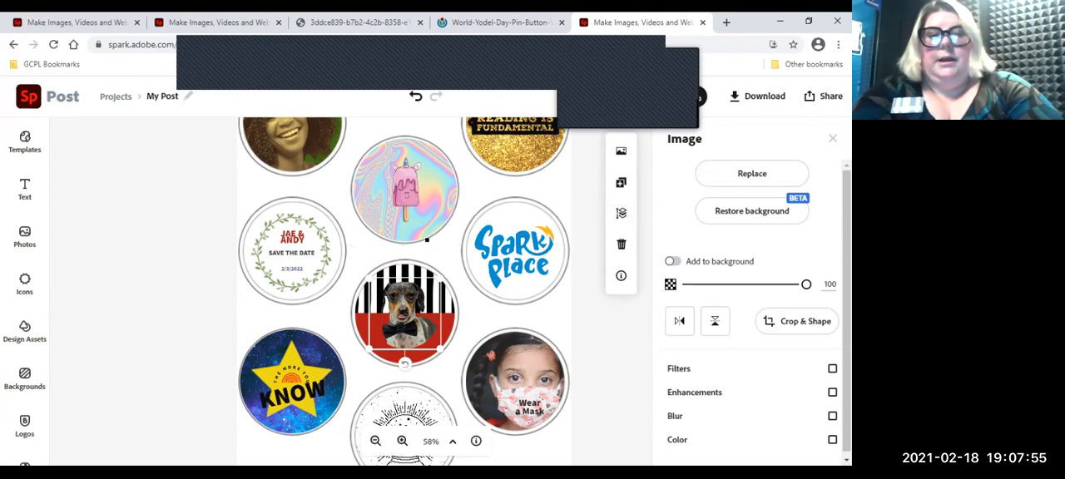
click(621, 213)
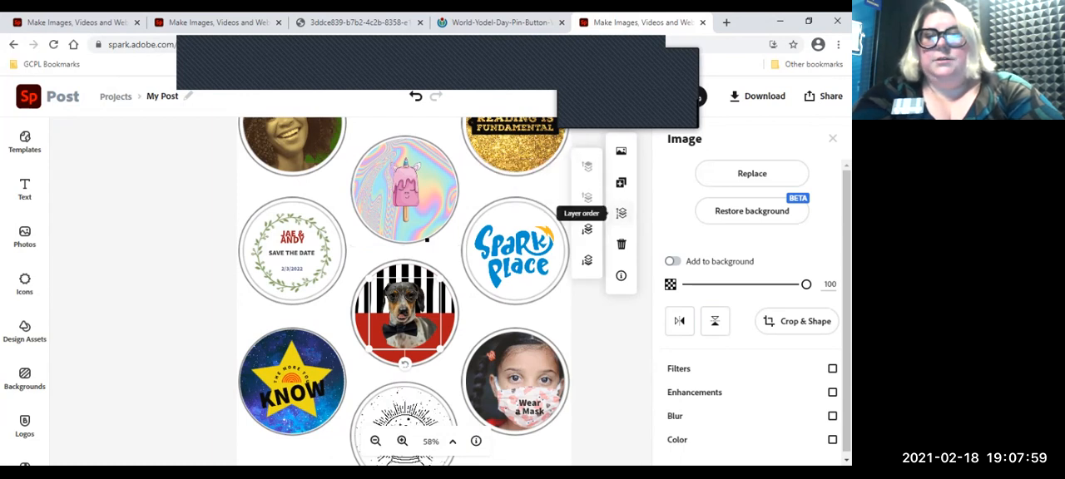
click(621, 213)
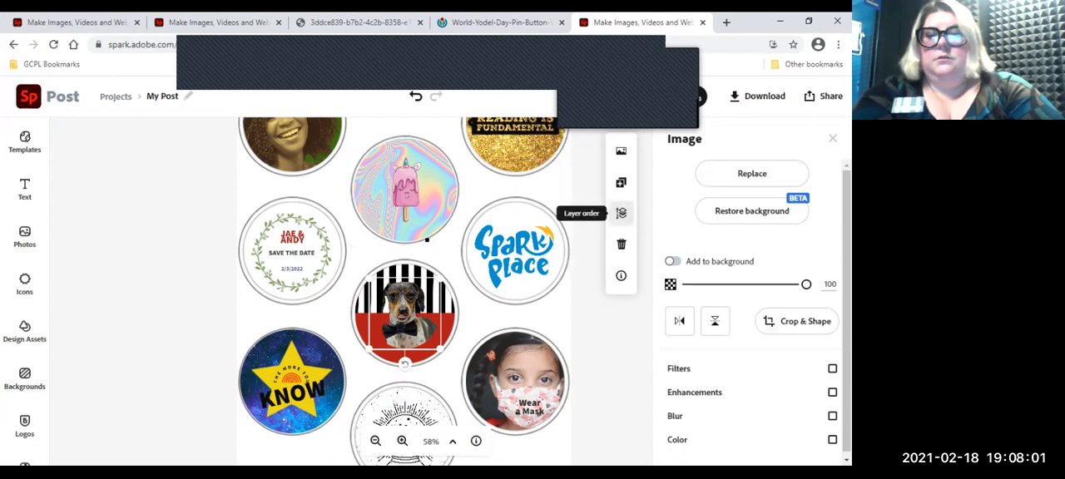
click(621, 213)
click(587, 261)
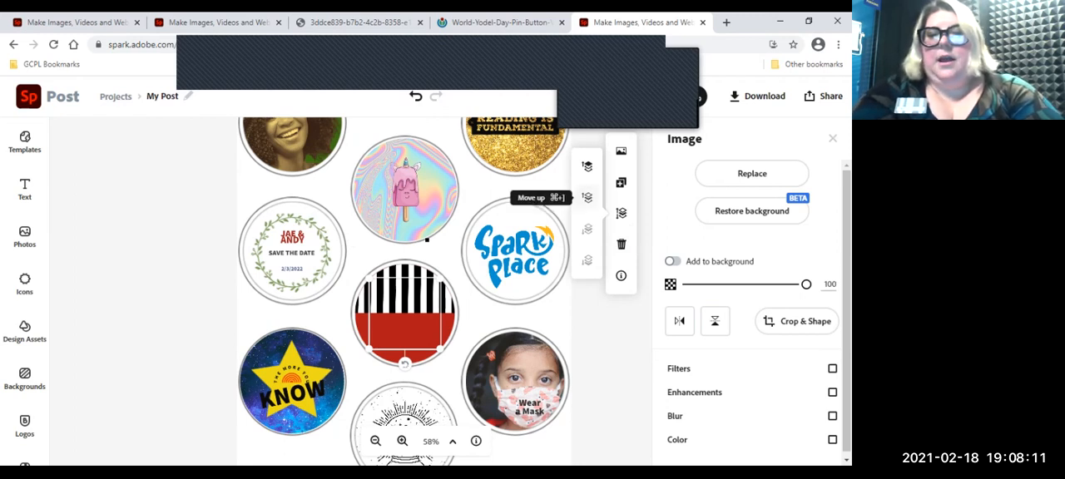
click(587, 167)
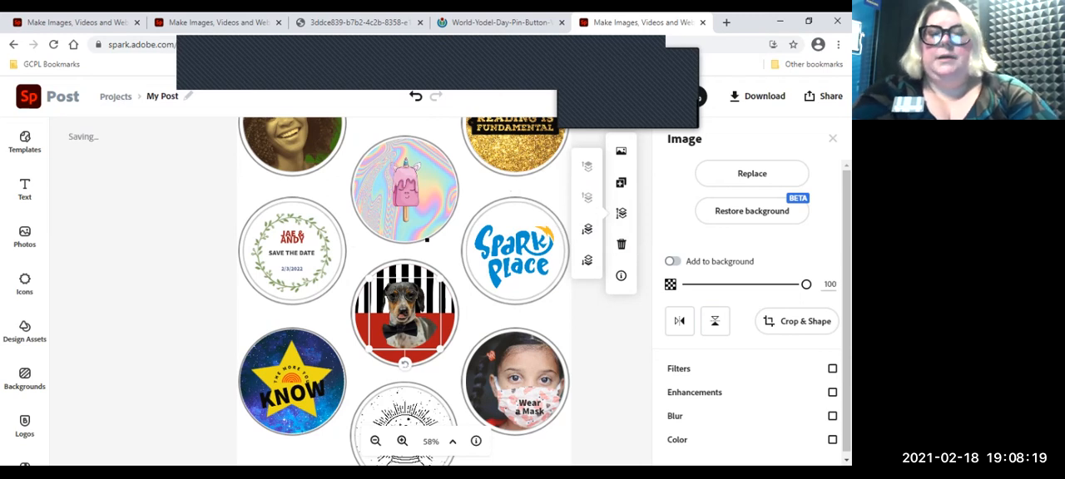
Step: Search the icons for "circle" and add the solid filled circle to the button sheet
click(427, 239)
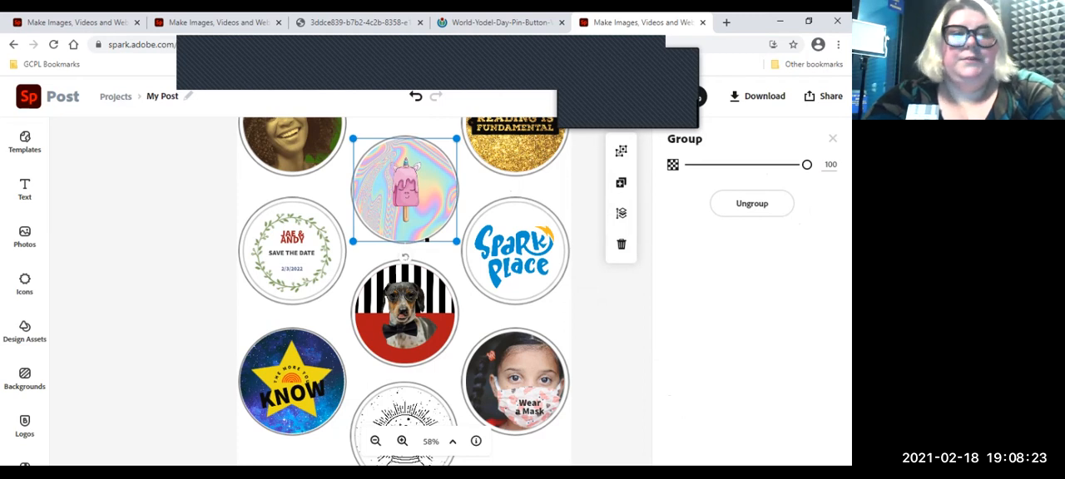
click(24, 283)
text(rectangle)
key(Return)
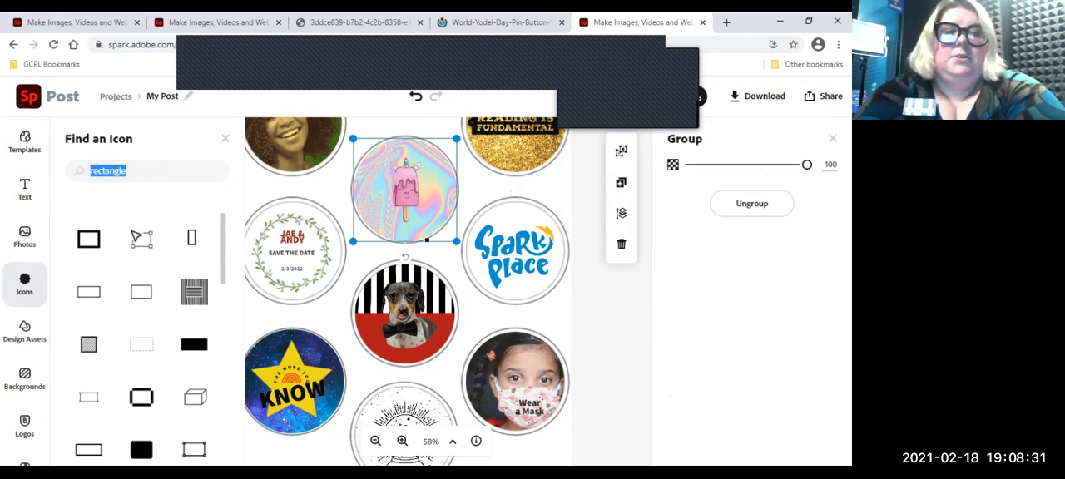
text(circle)
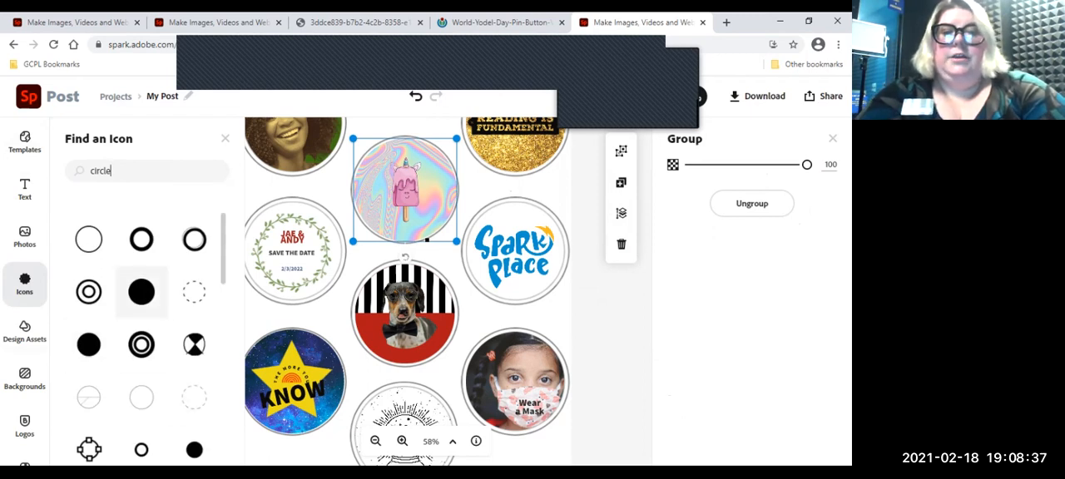
click(142, 292)
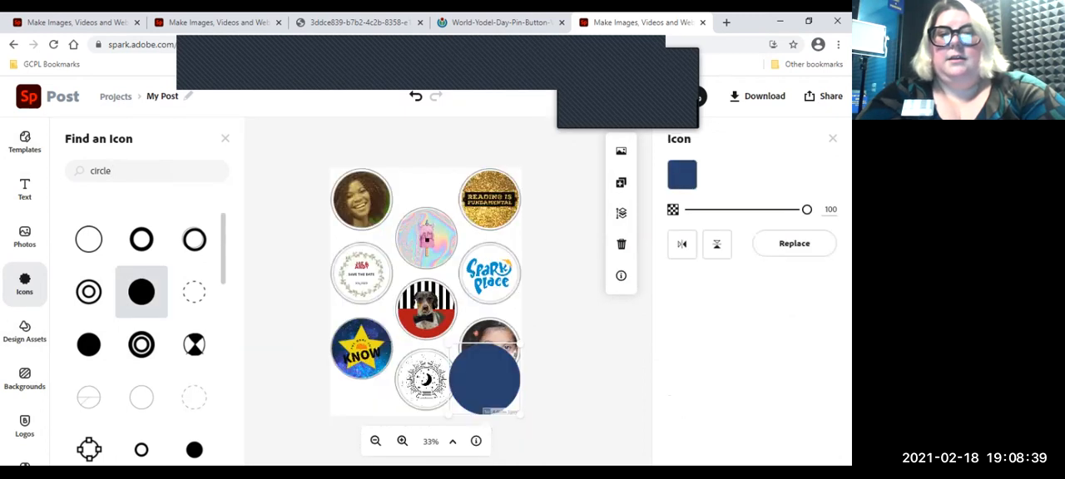
Step: Recolor the solid circle icon to orange-red #F22B0C and delete it from the sheet
click(682, 175)
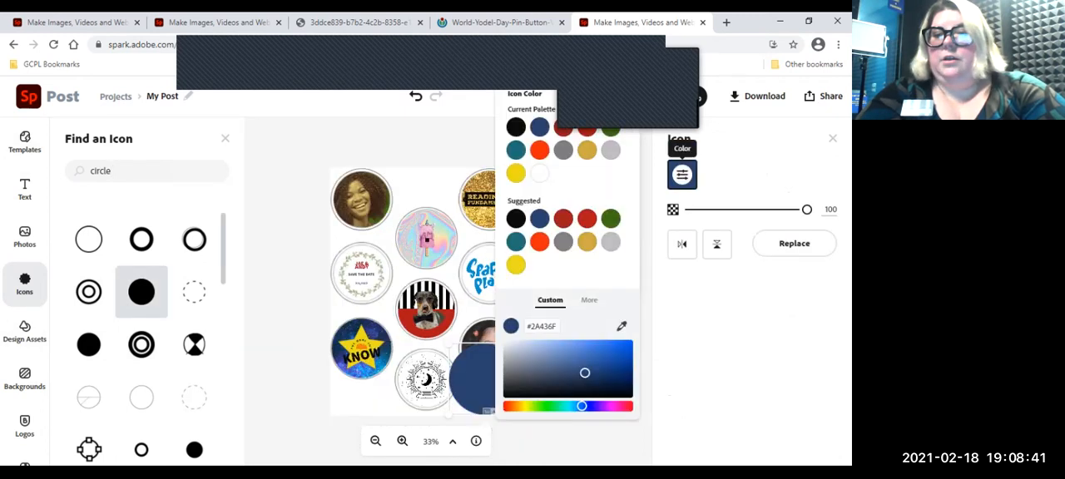
click(539, 150)
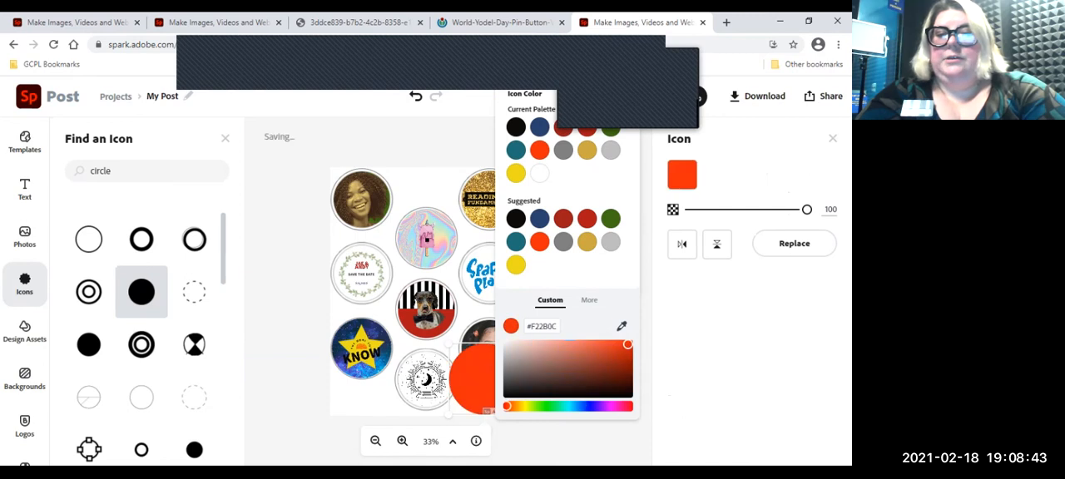
click(682, 175)
key(Delete)
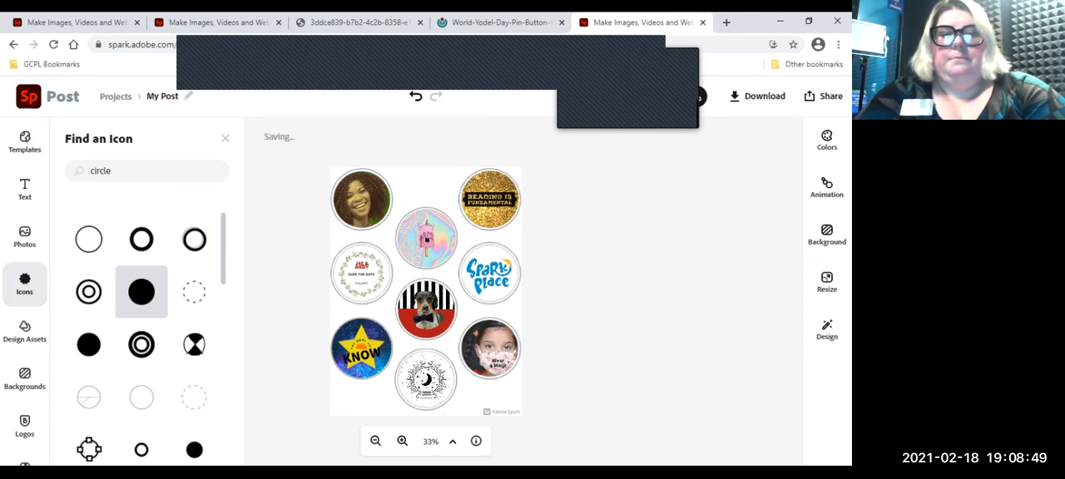
Step: Duplicate the grouped popsicle button, place the copy over the save-the-date button, and deselect it
click(427, 311)
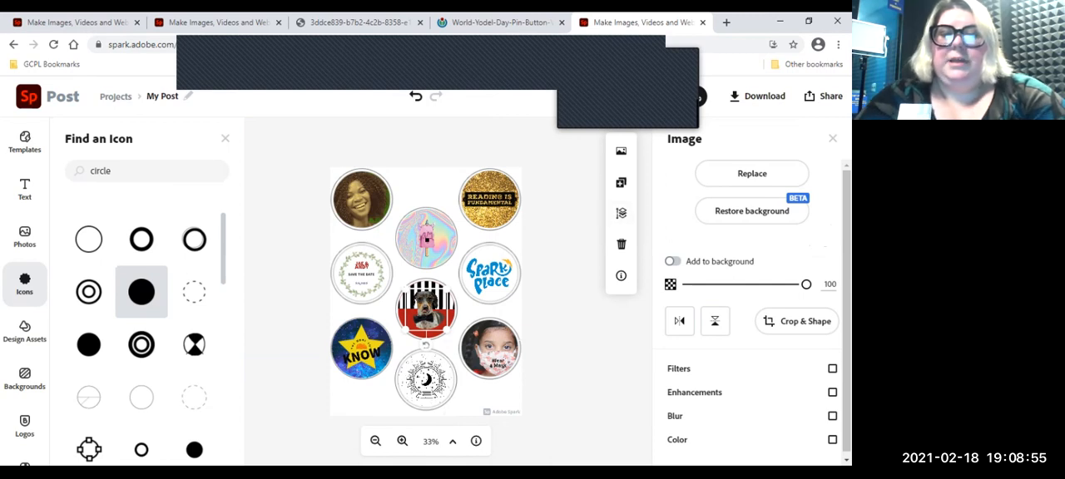
click(426, 239)
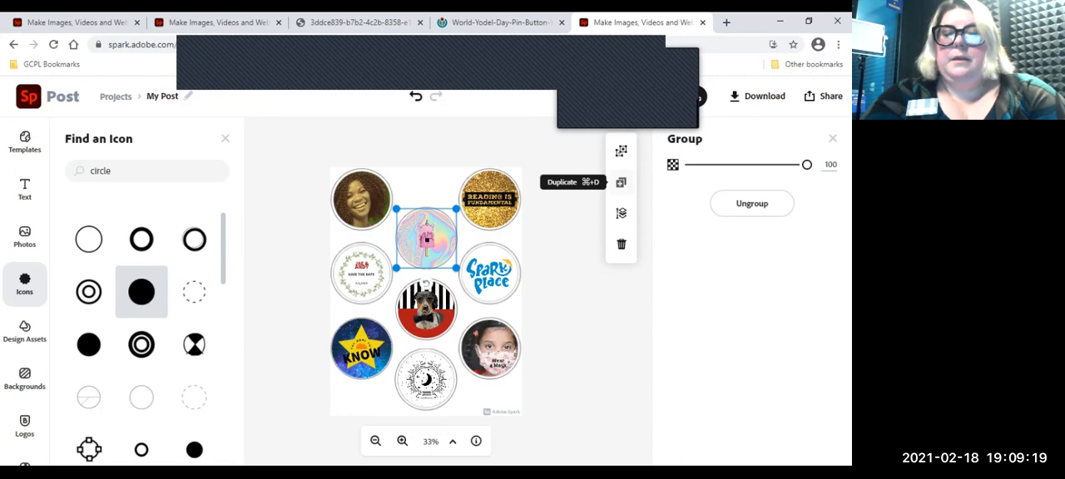
click(620, 182)
drag(428, 241, 361, 275)
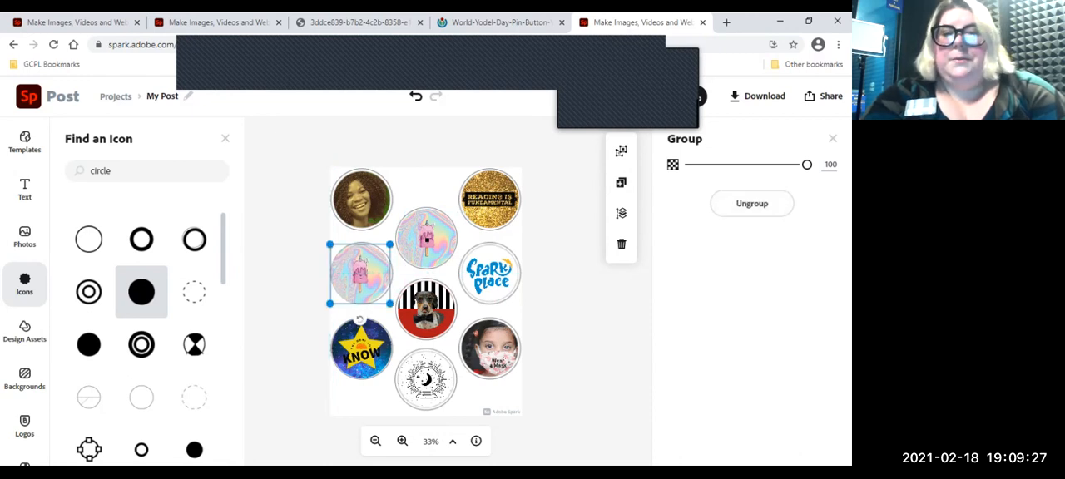
key(Escape)
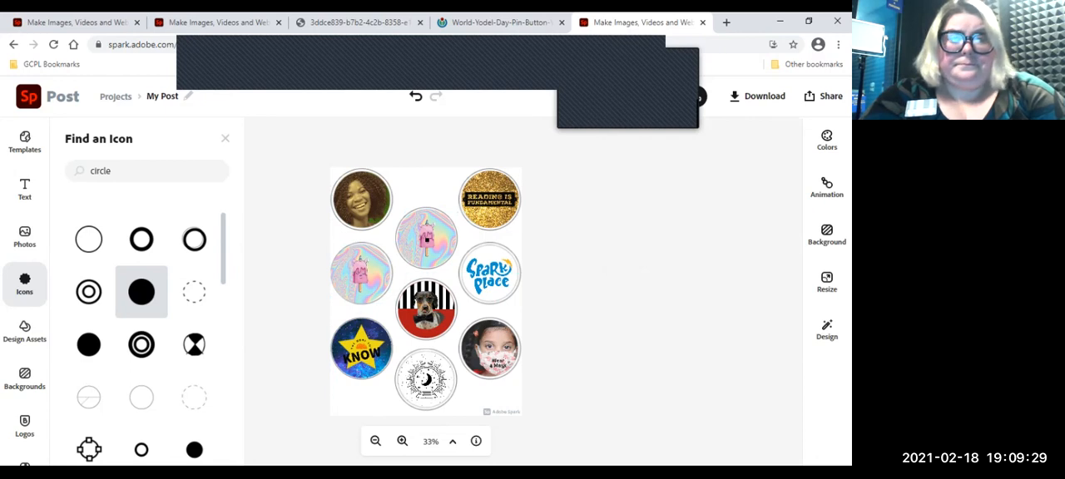
Step: Switch to the Buttons project, close its backgrounds library, and center the blue star within its circle
click(221, 22)
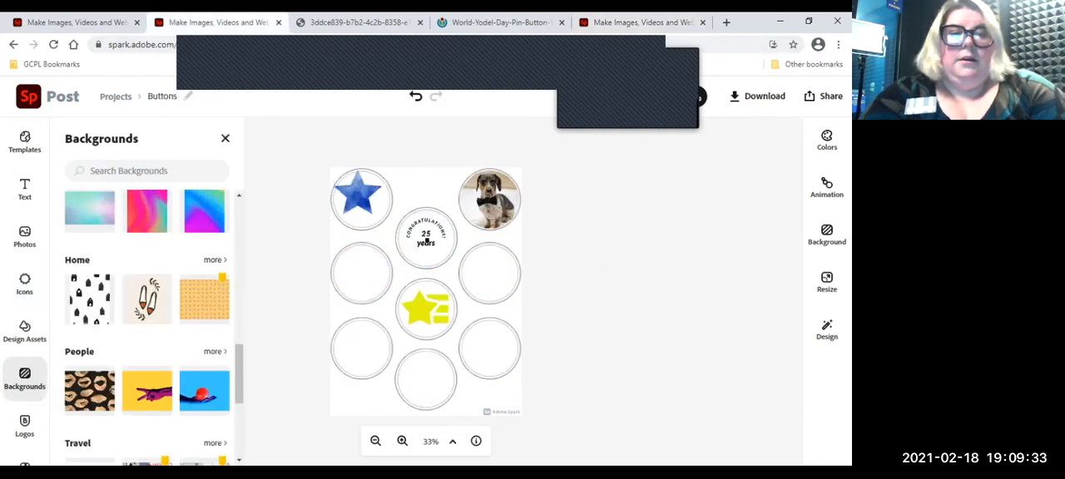
click(225, 138)
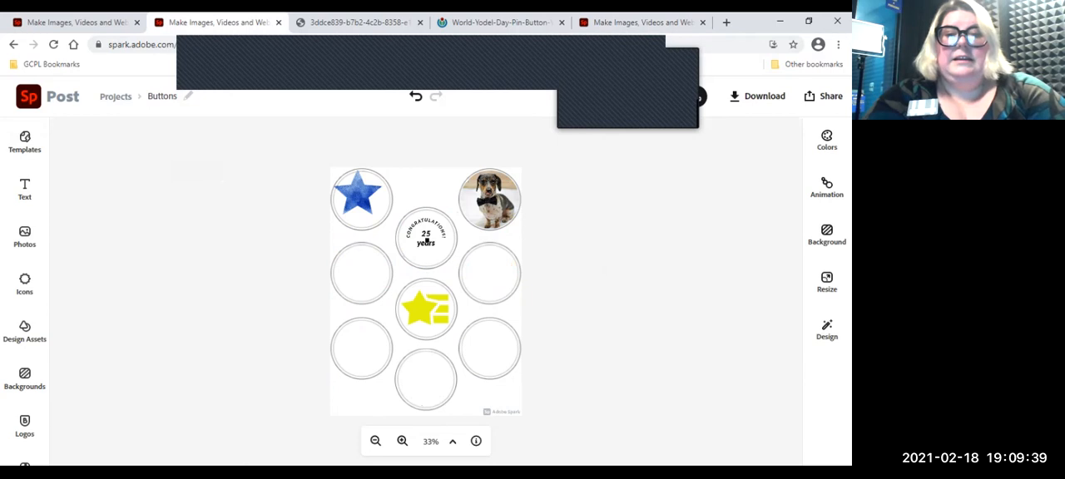
click(358, 195)
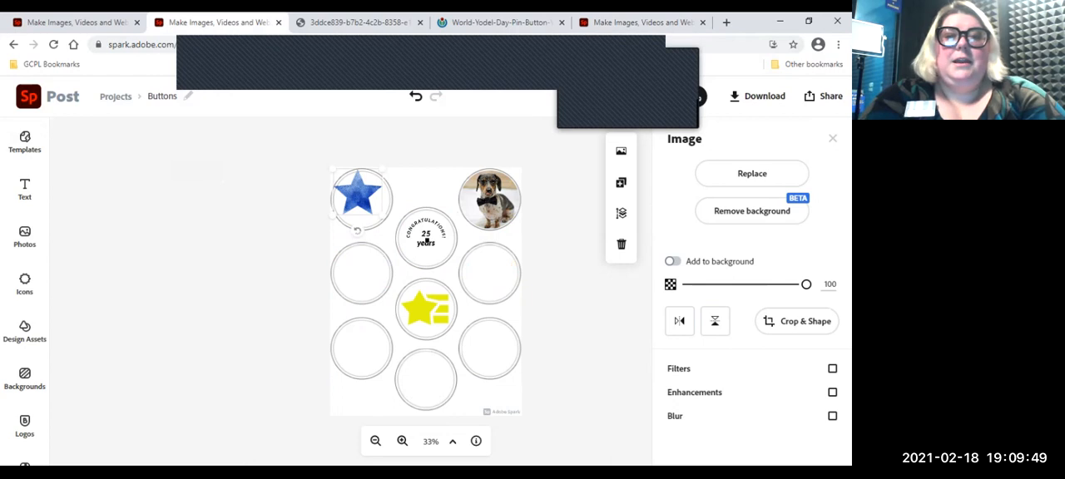
drag(358, 193, 361, 196)
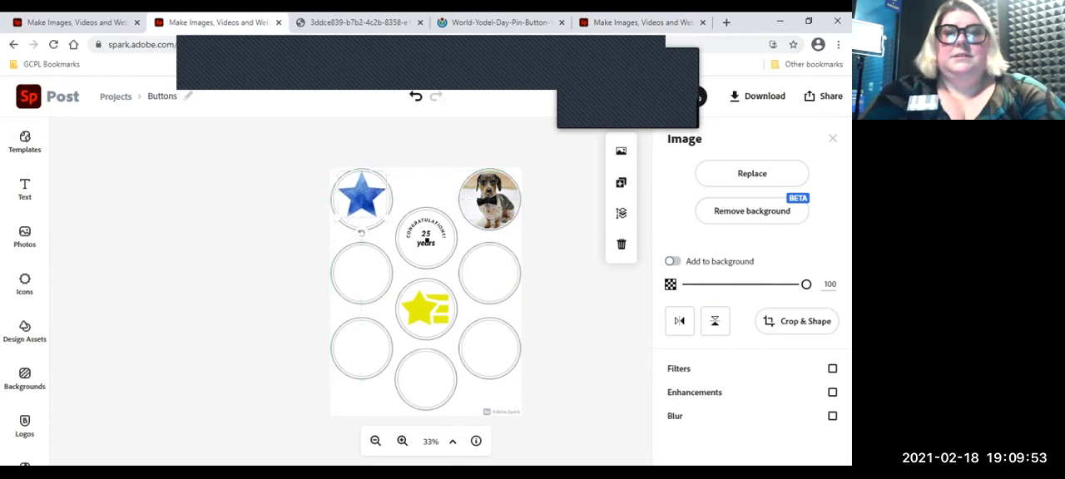